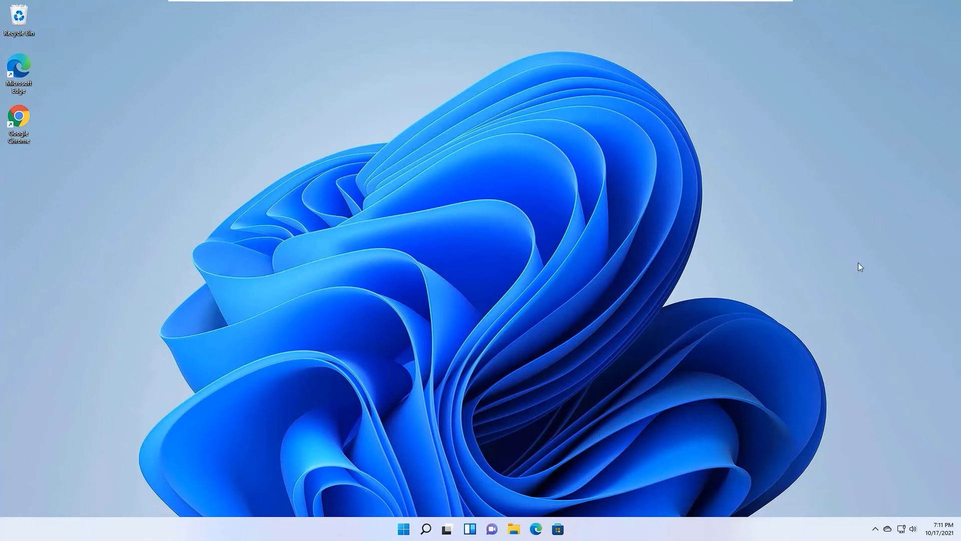
Change the power mode from Balanced to Best performance in Power, sleep and battery settings
{"action": "left_click", "coordinate": [425, 528]}
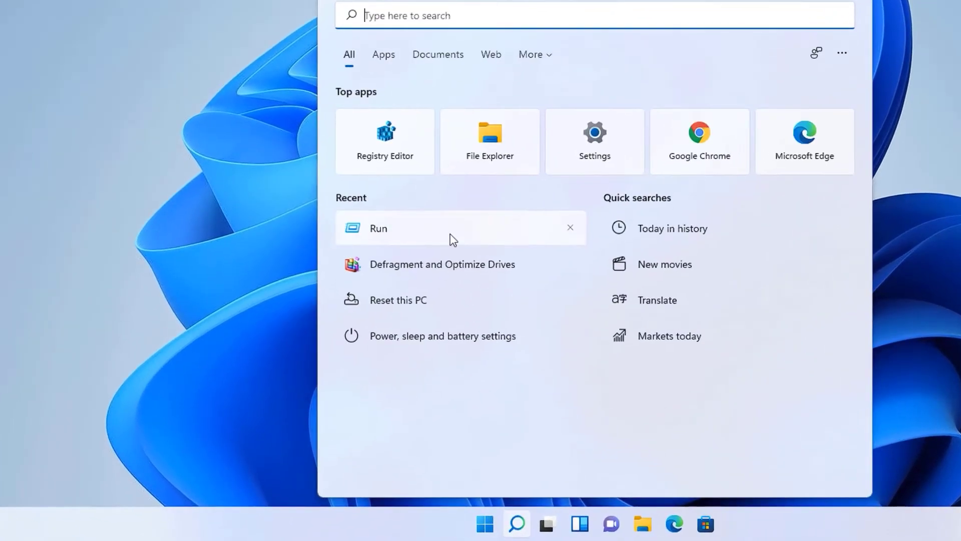
{"action": "type", "text": "power "}
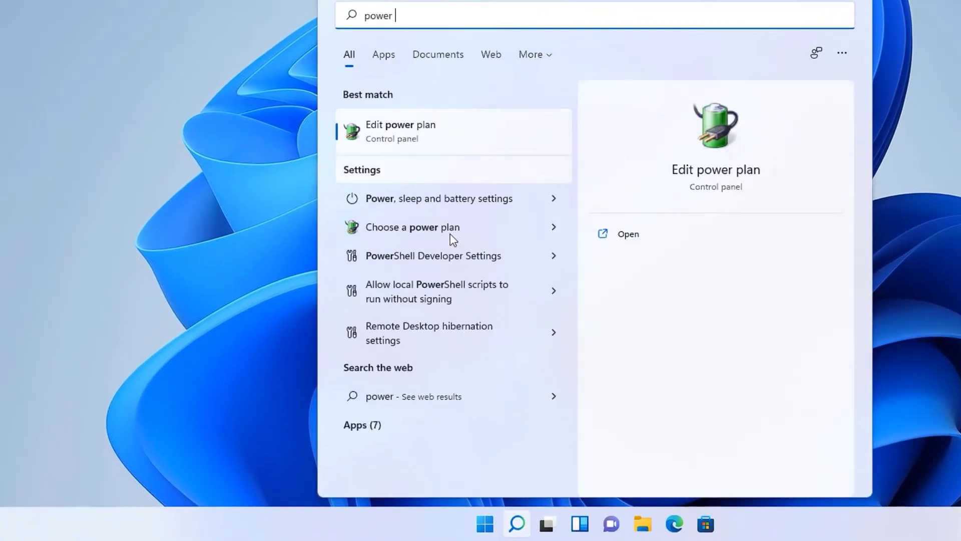
{"action": "type", "text": "and sleep"}
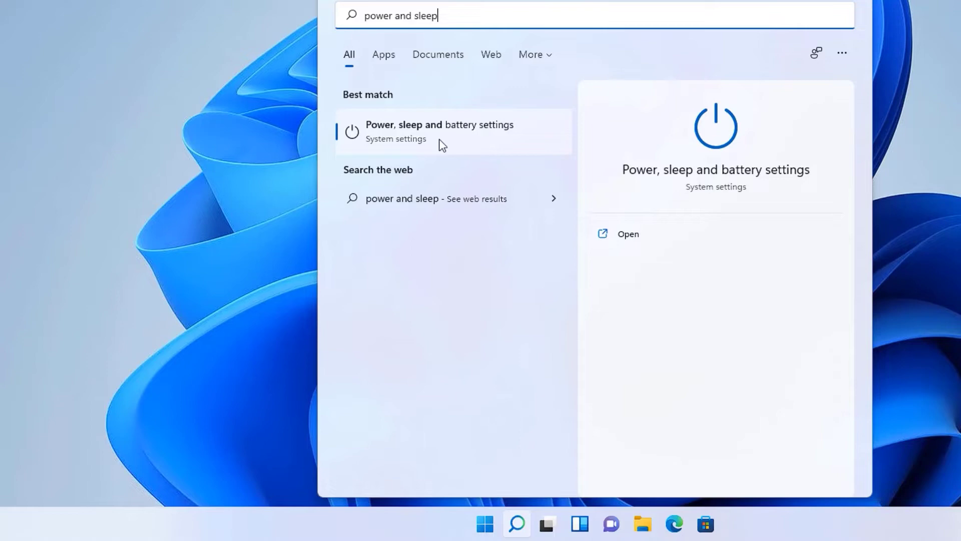
{"action": "left_click", "coordinate": [440, 139]}
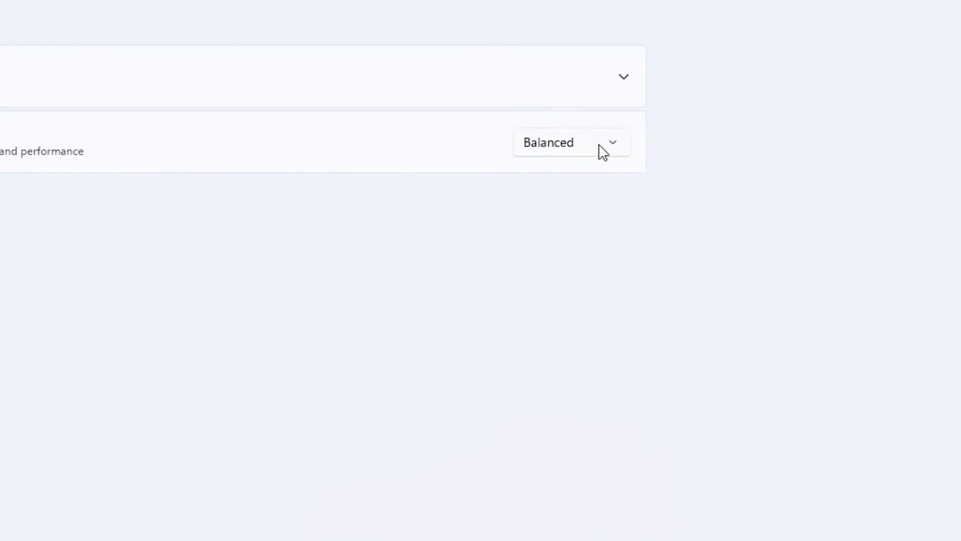
{"action": "left_click", "coordinate": [601, 154]}
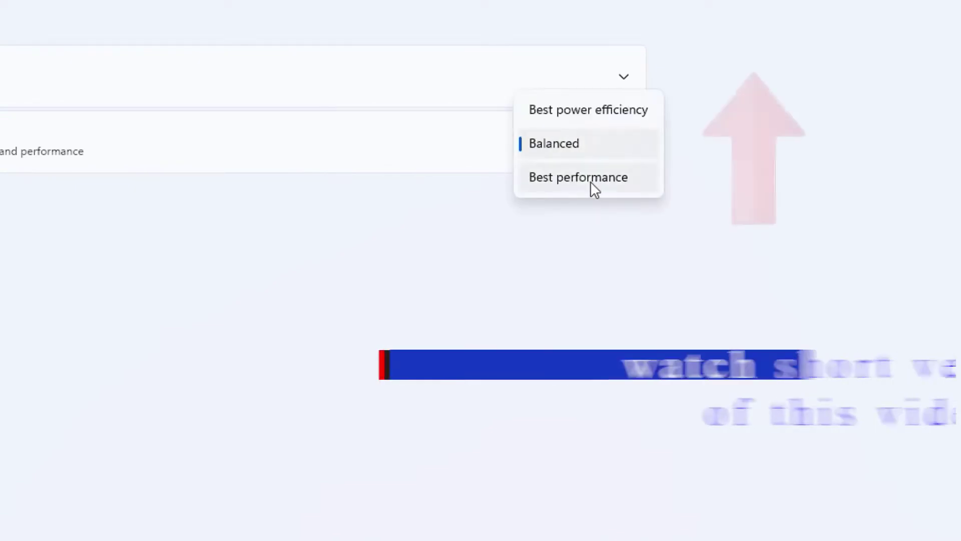
{"action": "left_click", "coordinate": [591, 183]}
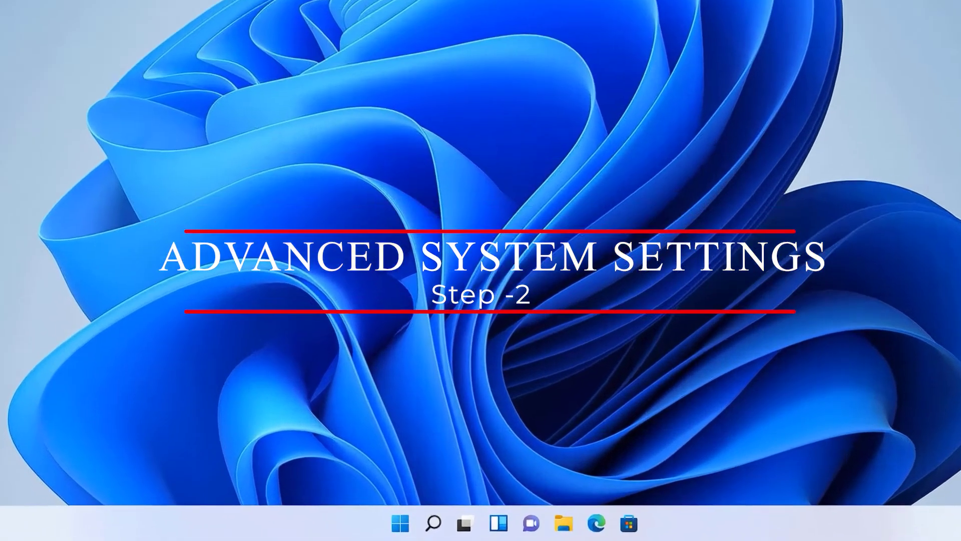
Open Performance Options from the advanced system settings
{"action": "key", "text": "super+s"}
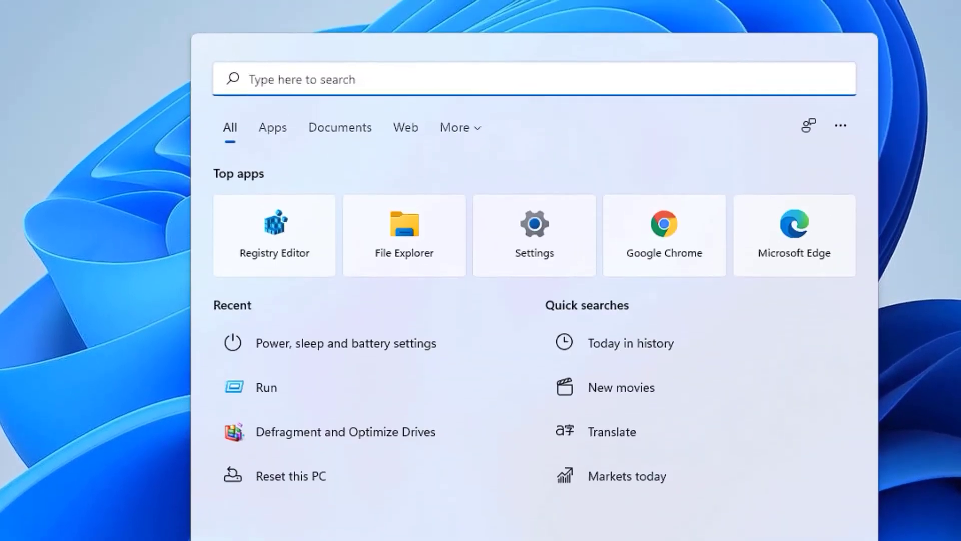
{"action": "type", "text": "system settings"}
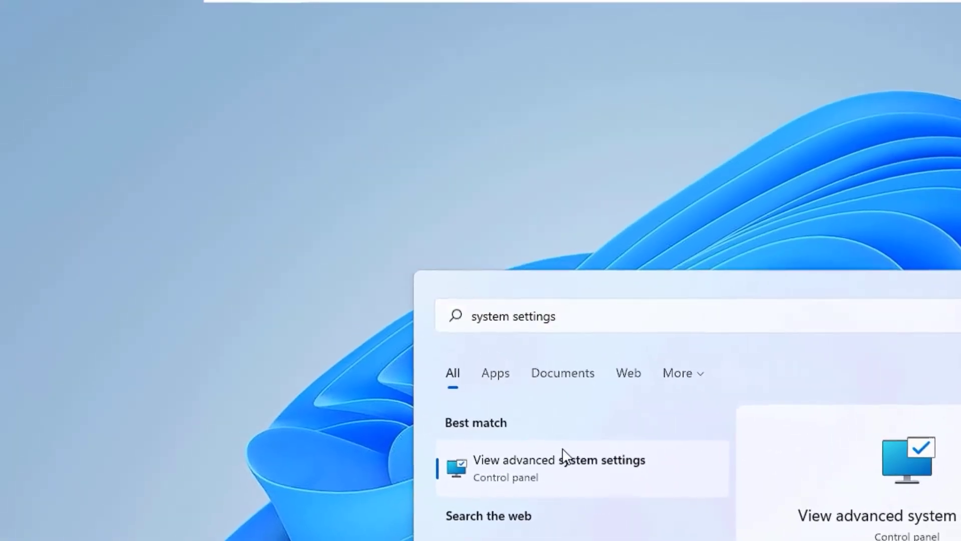
{"action": "left_click", "coordinate": [563, 449]}
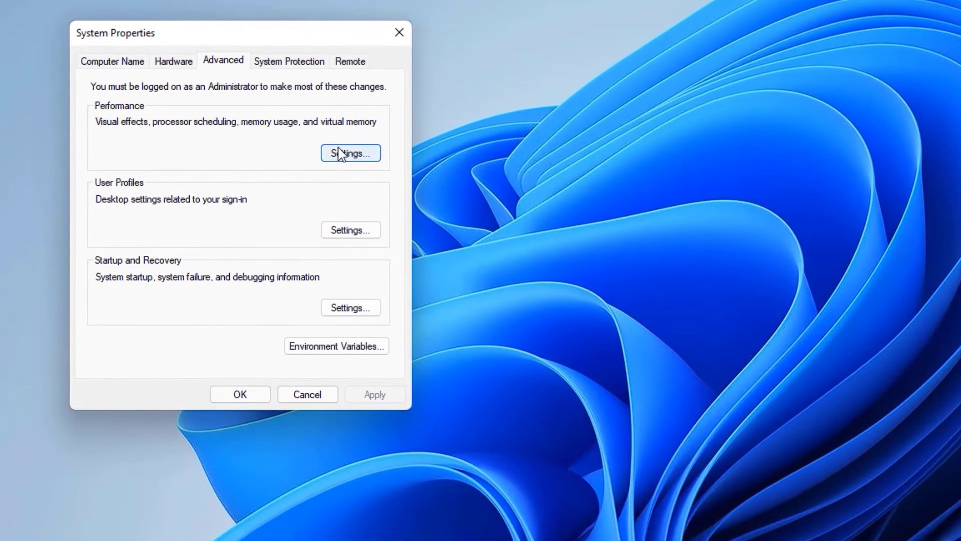
{"action": "left_click", "coordinate": [311, 252]}
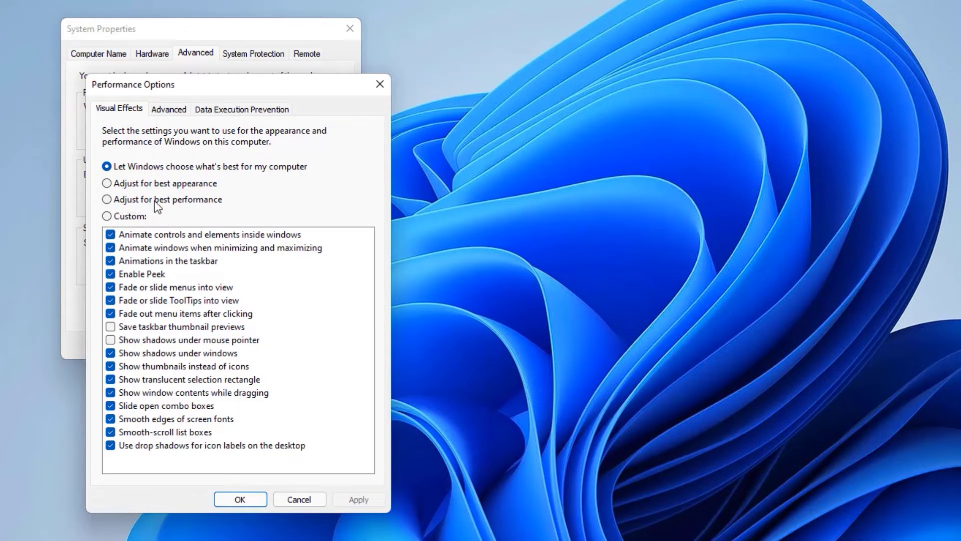
Choose Adjust for best performance, keeping smooth font edges and icon-label drop shadows, and apply
{"action": "left_click", "coordinate": [107, 200]}
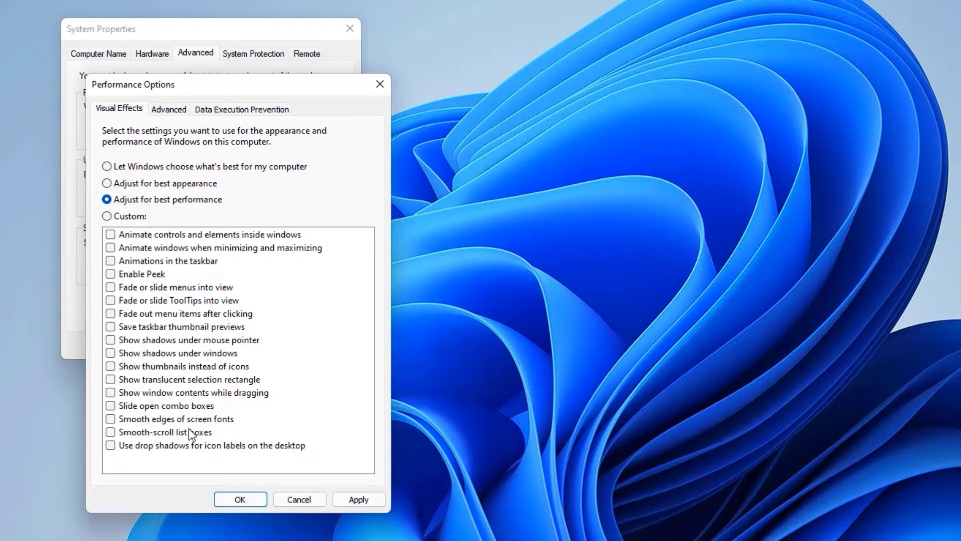
{"action": "left_click", "coordinate": [110, 418]}
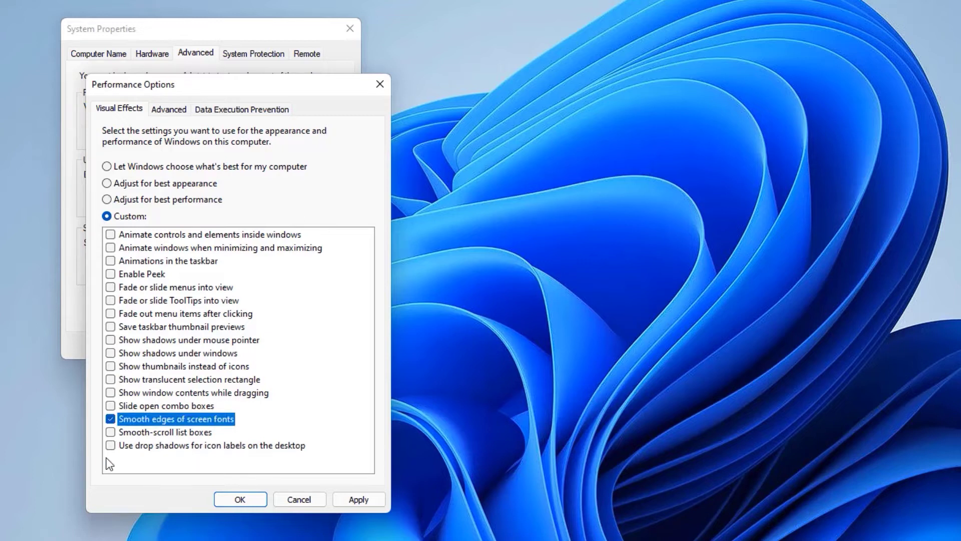
{"action": "left_click", "coordinate": [110, 445]}
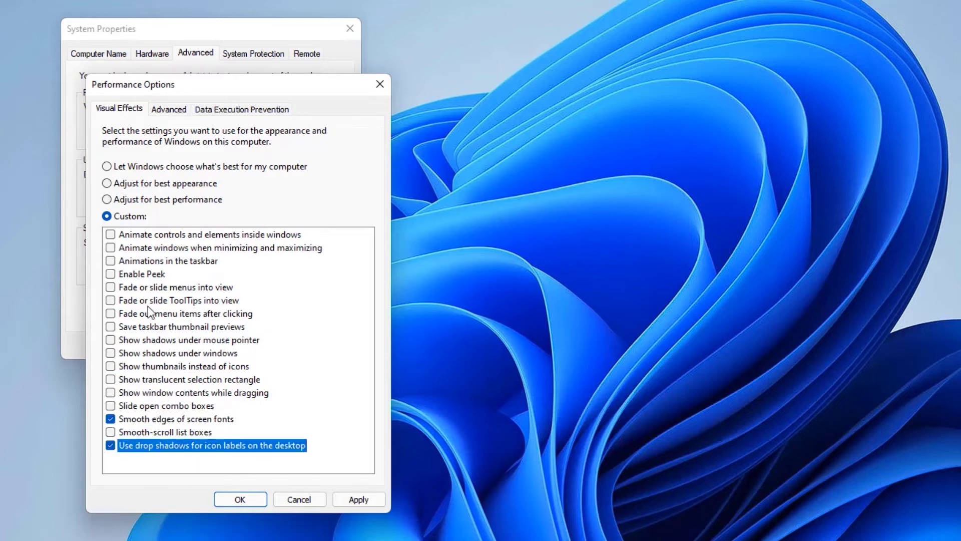
{"action": "left_click", "coordinate": [361, 501]}
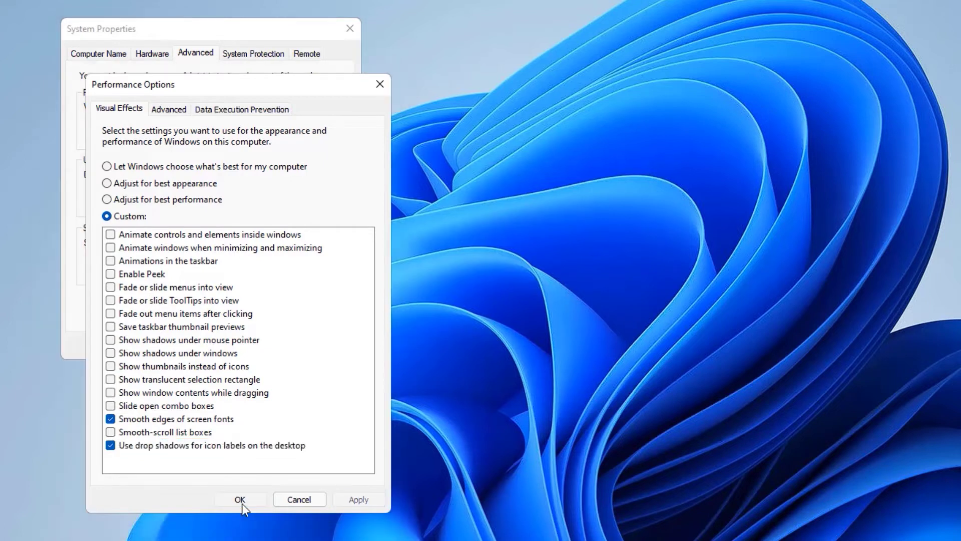
{"action": "left_click", "coordinate": [242, 501]}
{"action": "left_click", "coordinate": [357, 34]}
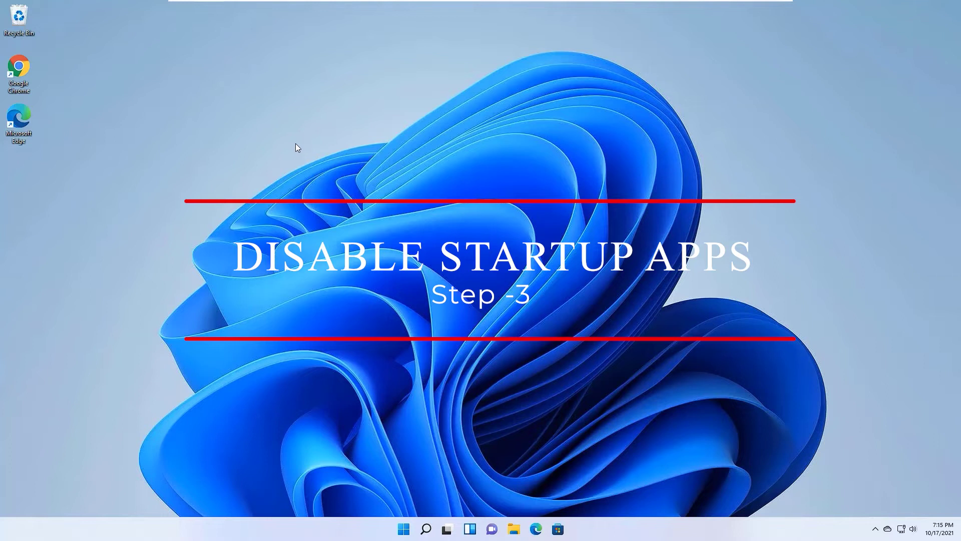
Turn off all six startup apps, Cortana through Windows Terminal, under Settings > Apps > Startup
{"action": "left_click", "coordinate": [430, 533]}
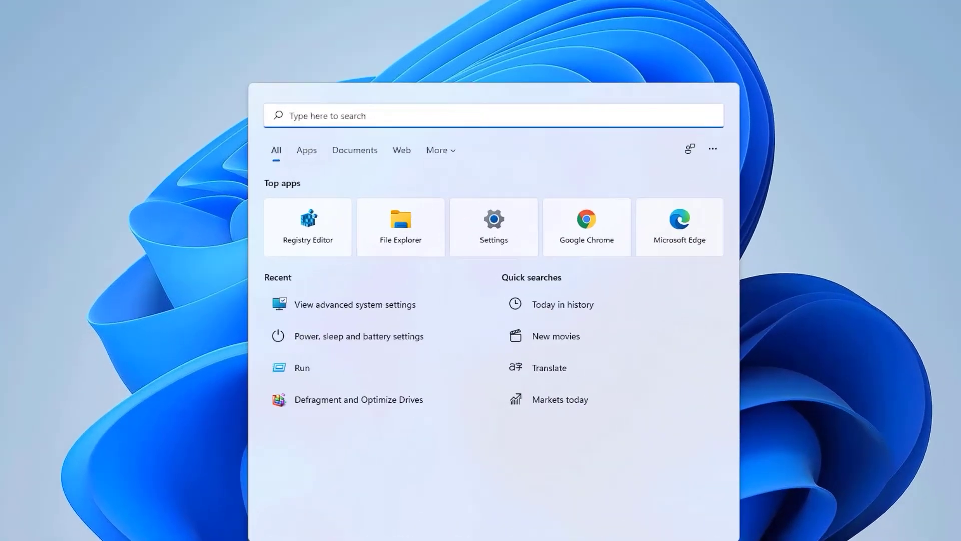
{"action": "type", "text": "settings"}
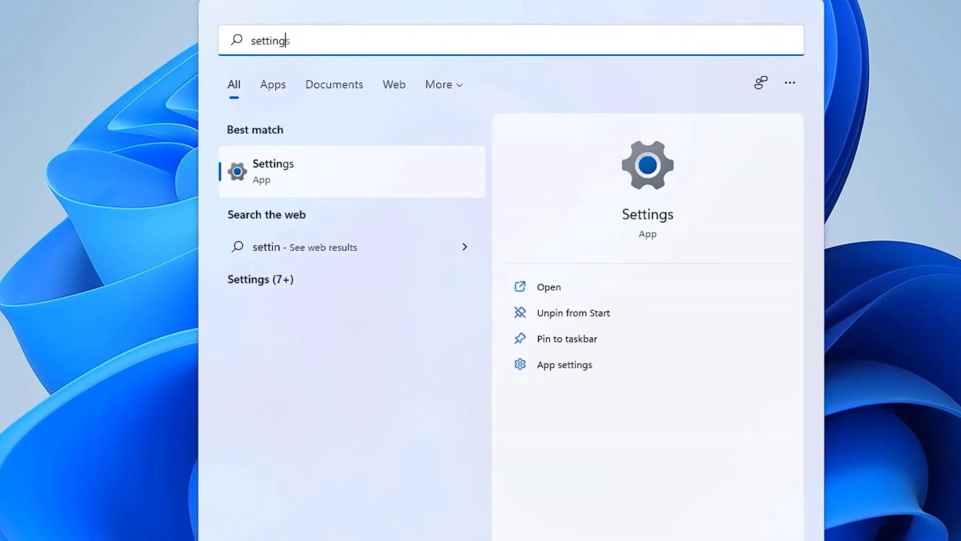
{"action": "left_click", "coordinate": [245, 190]}
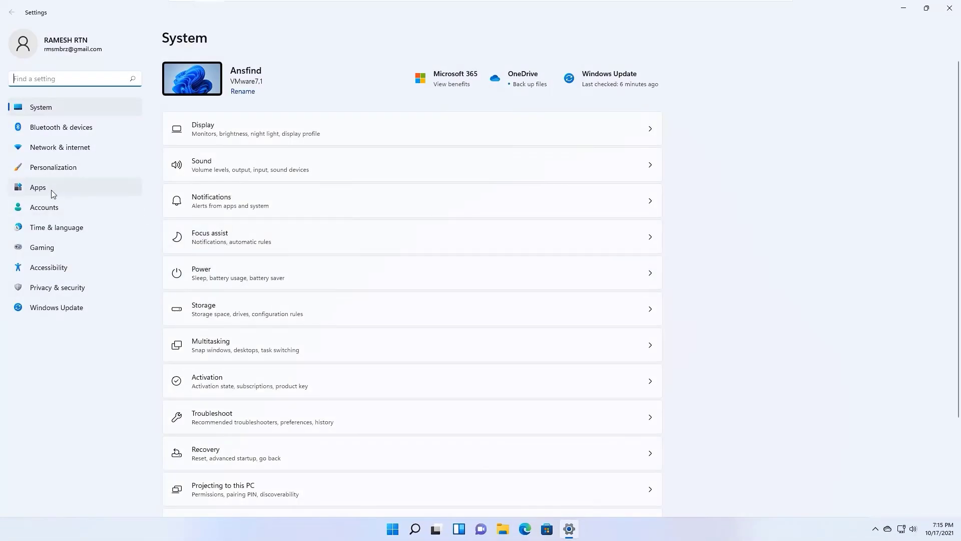
{"action": "left_click", "coordinate": [36, 190]}
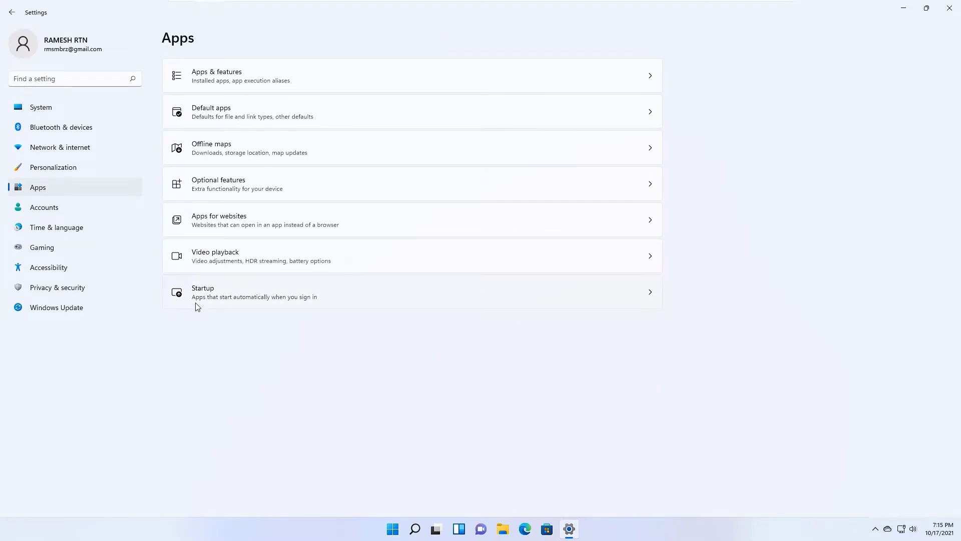
{"action": "left_click", "coordinate": [234, 296]}
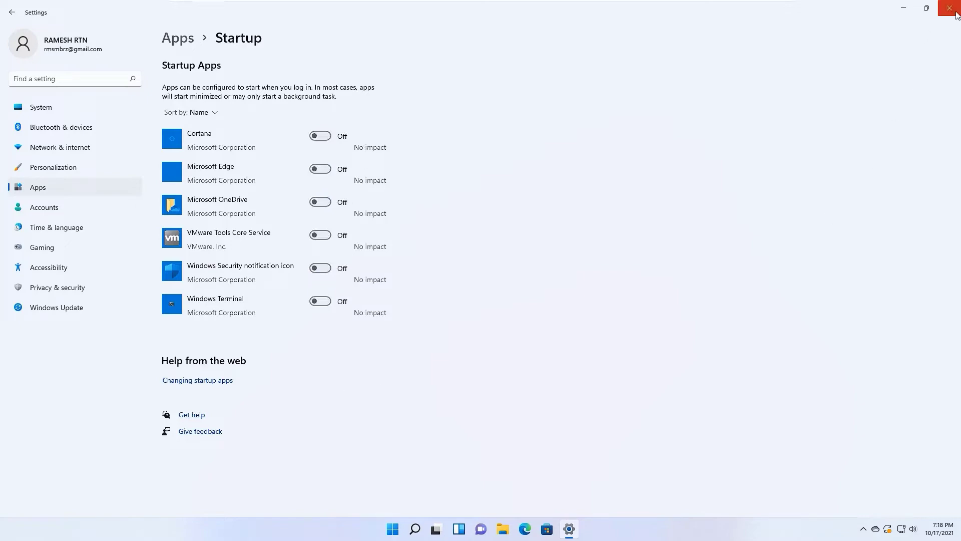
{"action": "left_click", "coordinate": [950, 9]}
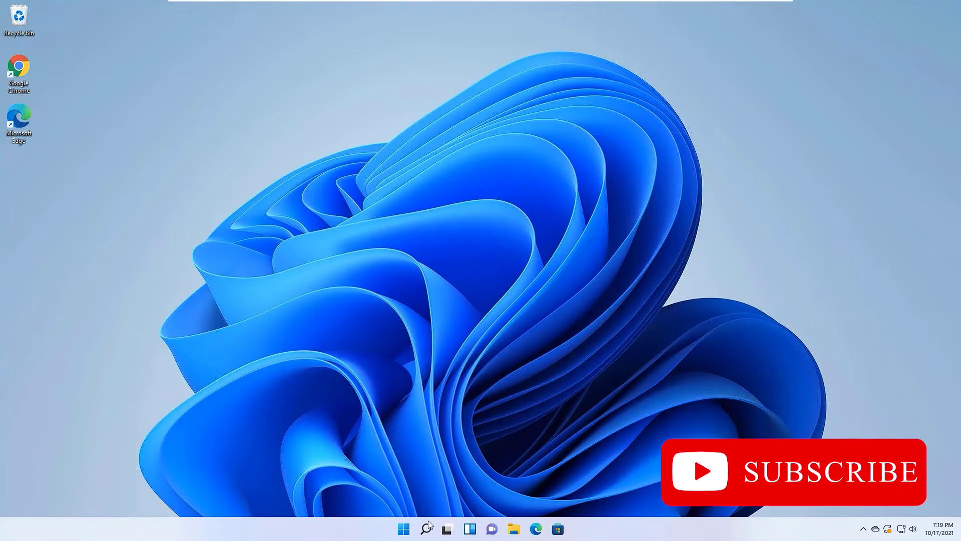
Run regedit from the Run dialog and approve the administrator prompt
{"action": "left_click", "coordinate": [426, 526]}
{"action": "type", "text": "run"}
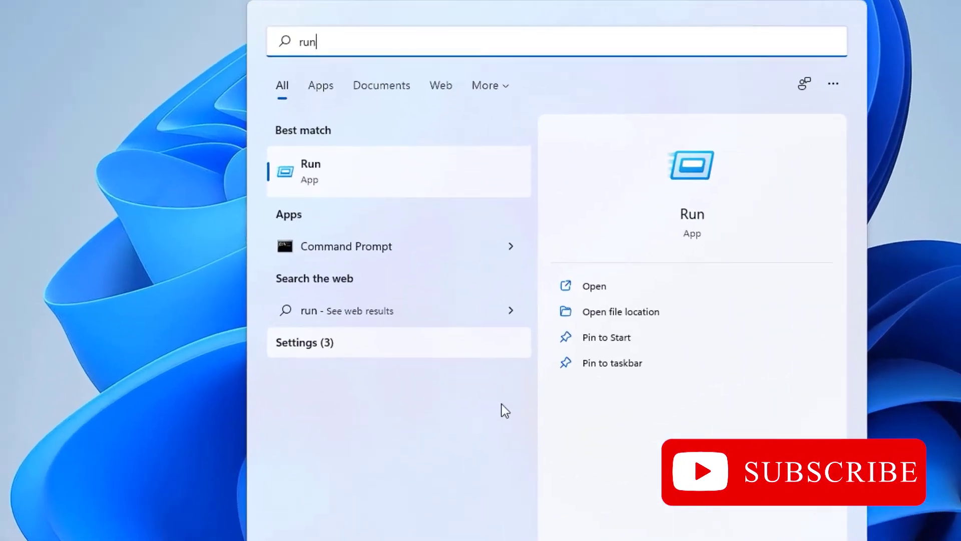
{"action": "left_click", "coordinate": [305, 170]}
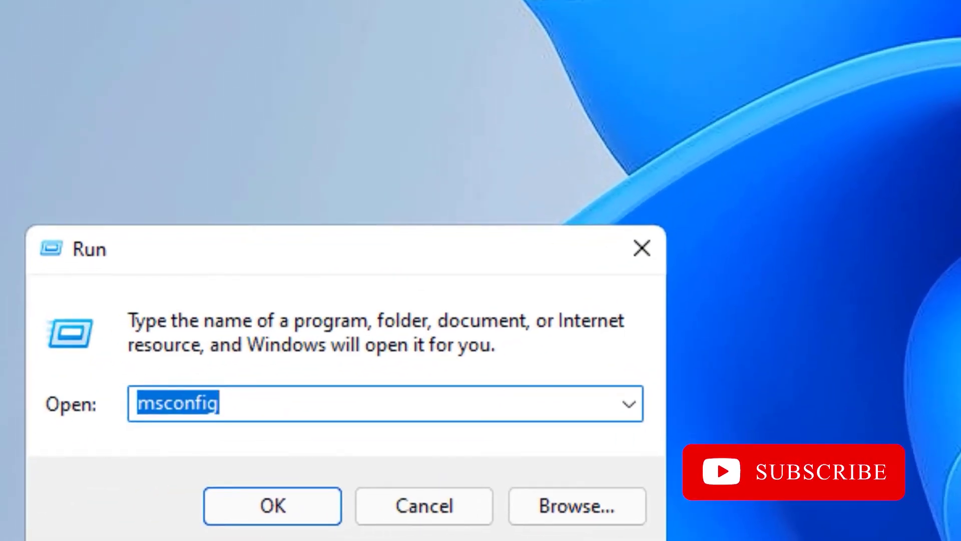
{"action": "type", "text": "regedit"}
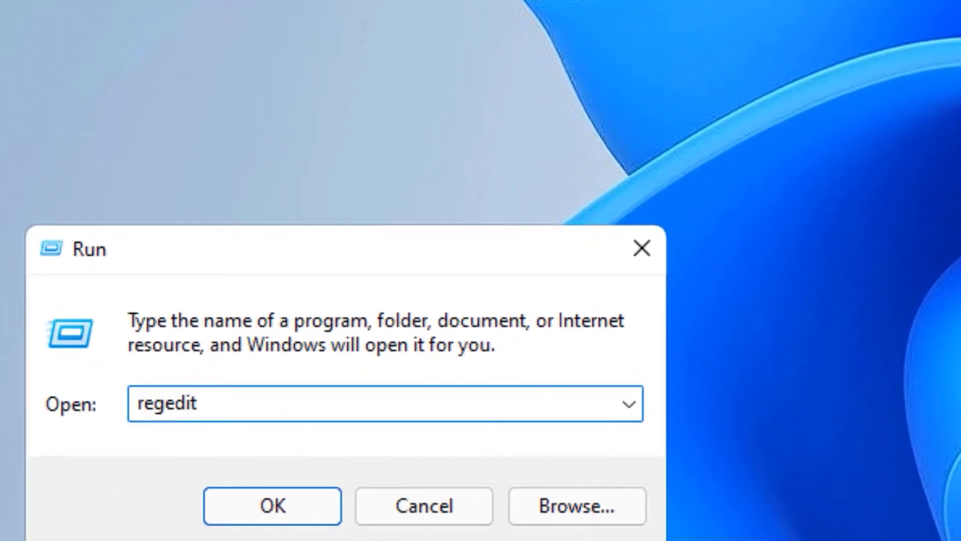
{"action": "key", "text": "Return"}
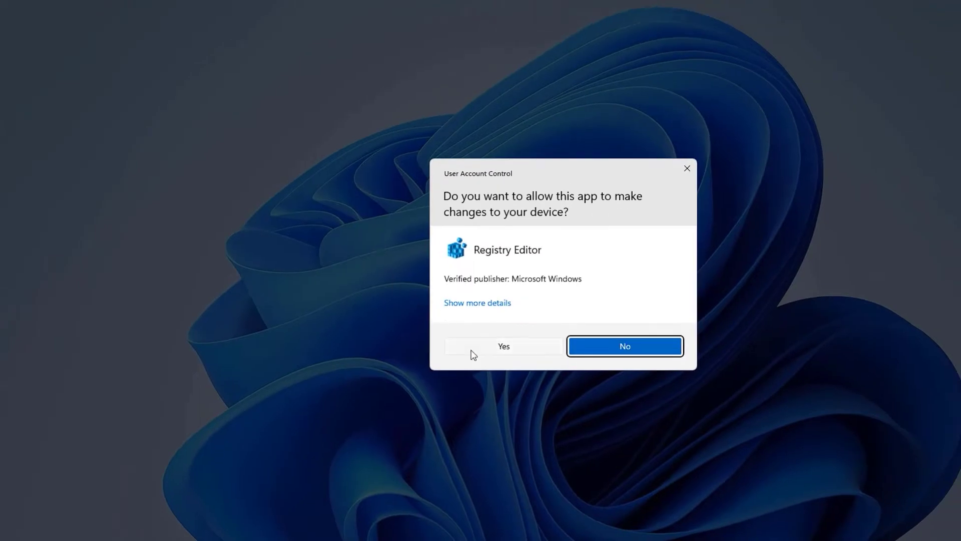
{"action": "left_click", "coordinate": [473, 353]}
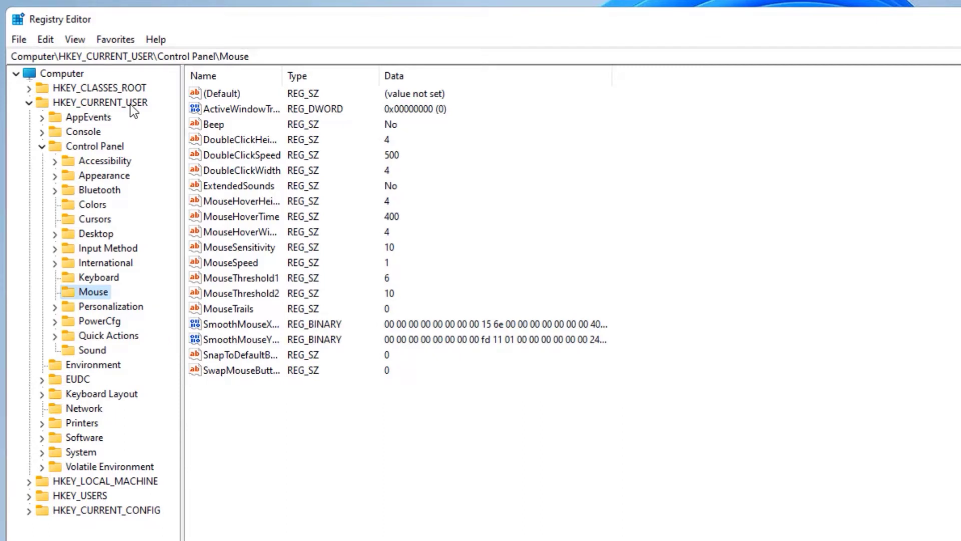
Set MouseHoverTime under HKCU\Control Panel\Mouse to 10
{"action": "left_click", "coordinate": [101, 103]}
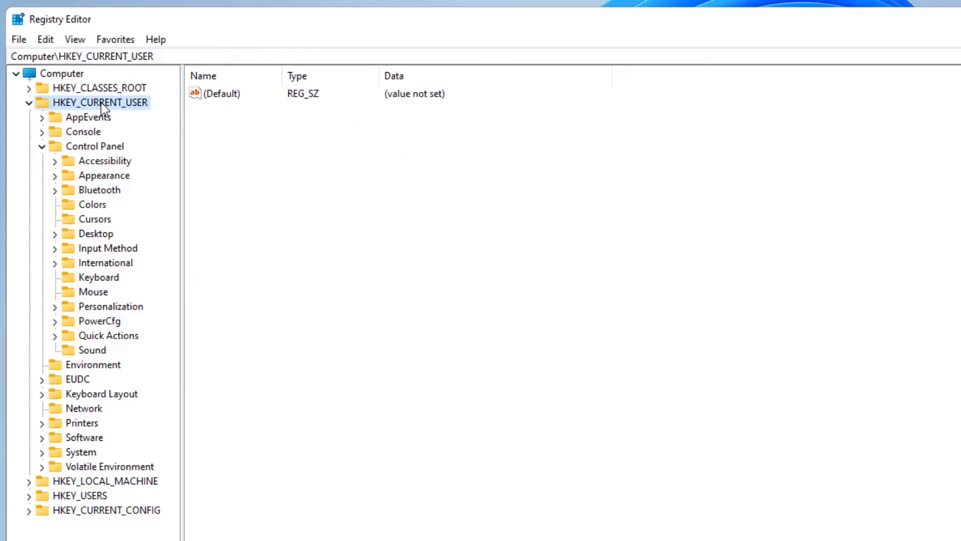
{"action": "left_click", "coordinate": [104, 149]}
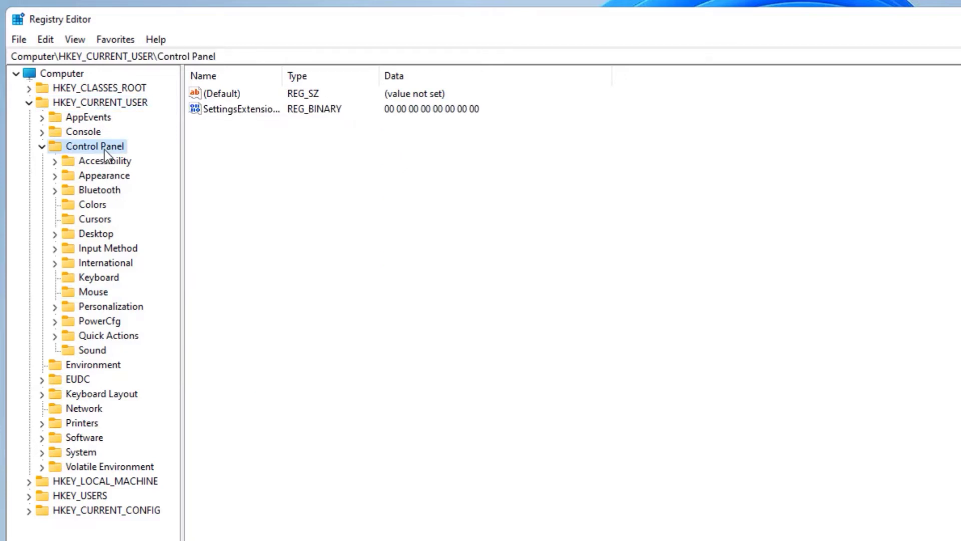
{"action": "left_click", "coordinate": [89, 294]}
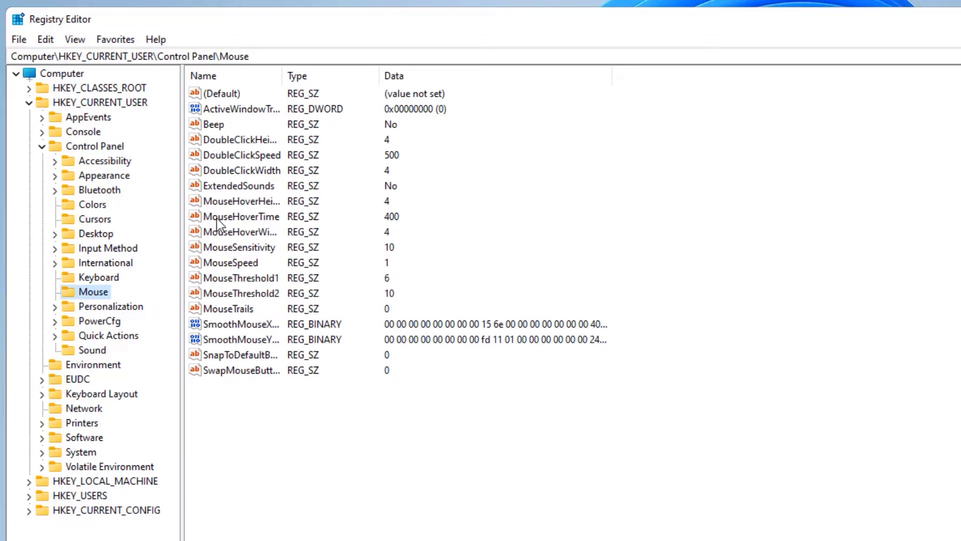
{"action": "double_click", "coordinate": [233, 219]}
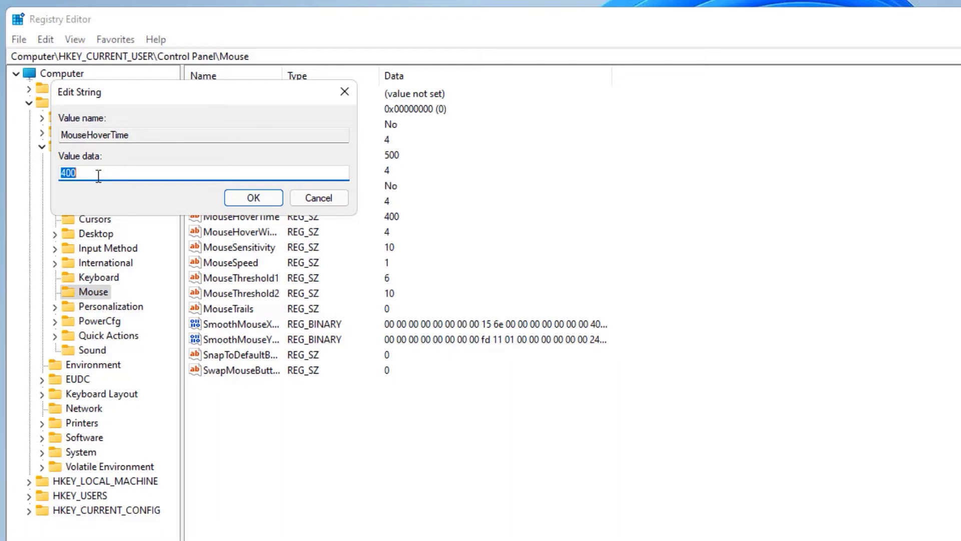
{"action": "type", "text": "10"}
{"action": "left_click", "coordinate": [266, 197]}
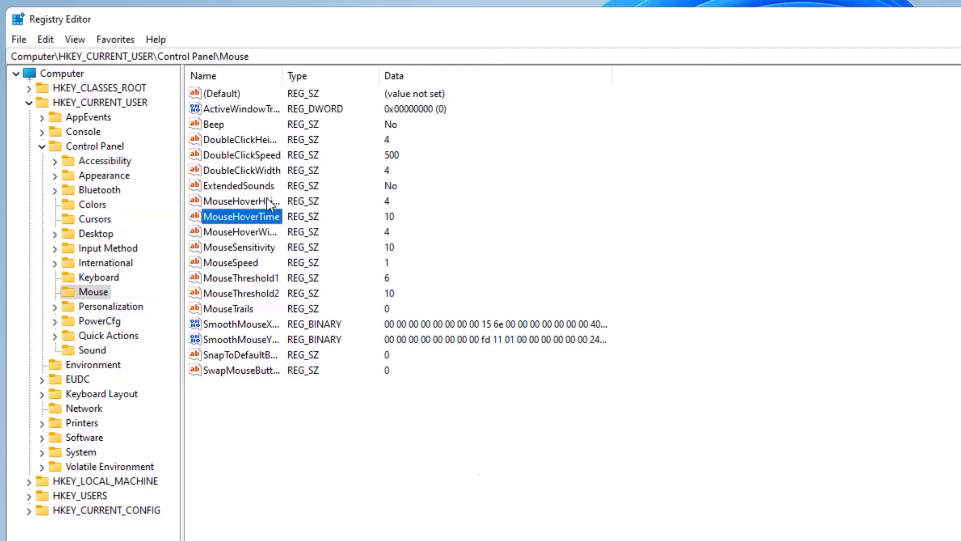
Set MenuShowDelay under Control Panel\Desktop to 10 and collapse HKEY_CURRENT_USER
{"action": "double_click", "coordinate": [96, 237]}
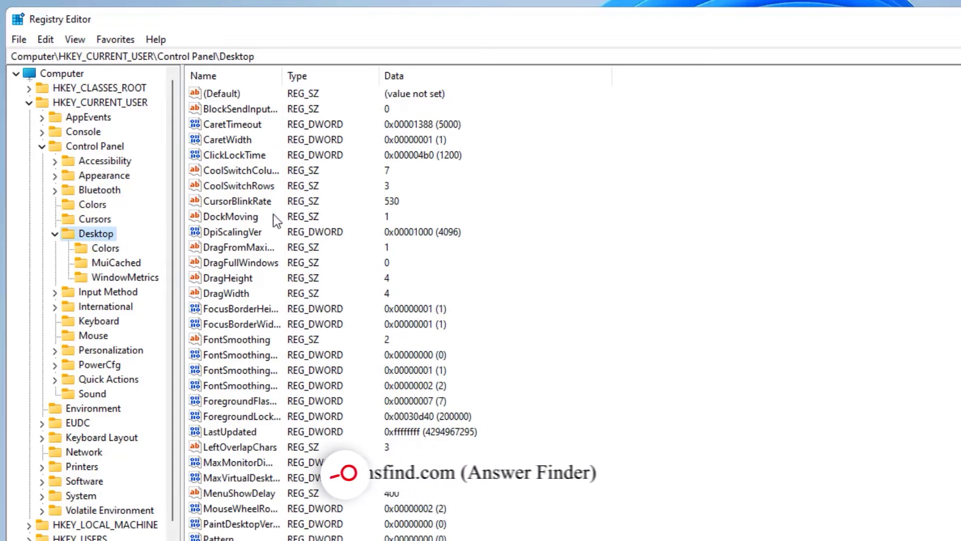
{"action": "double_click", "coordinate": [245, 493]}
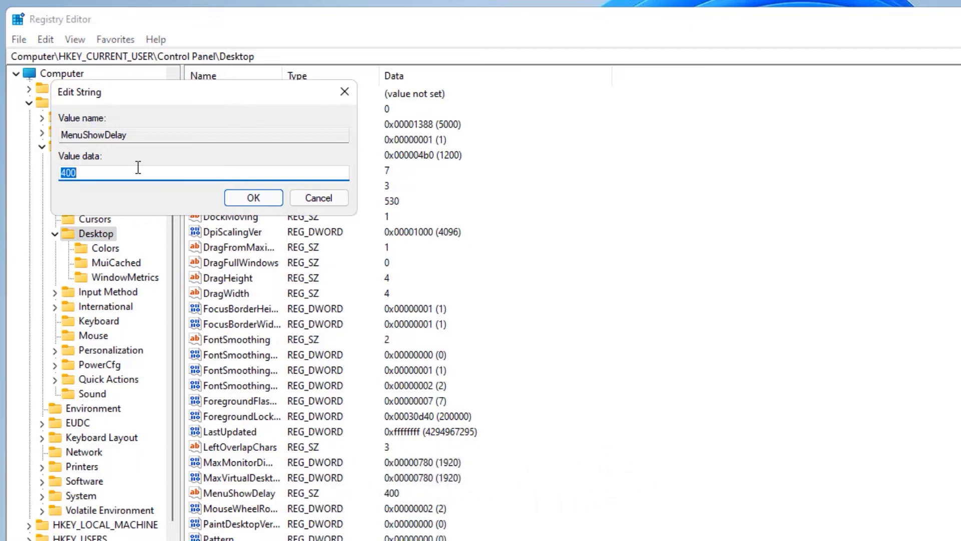
{"action": "type", "text": "10"}
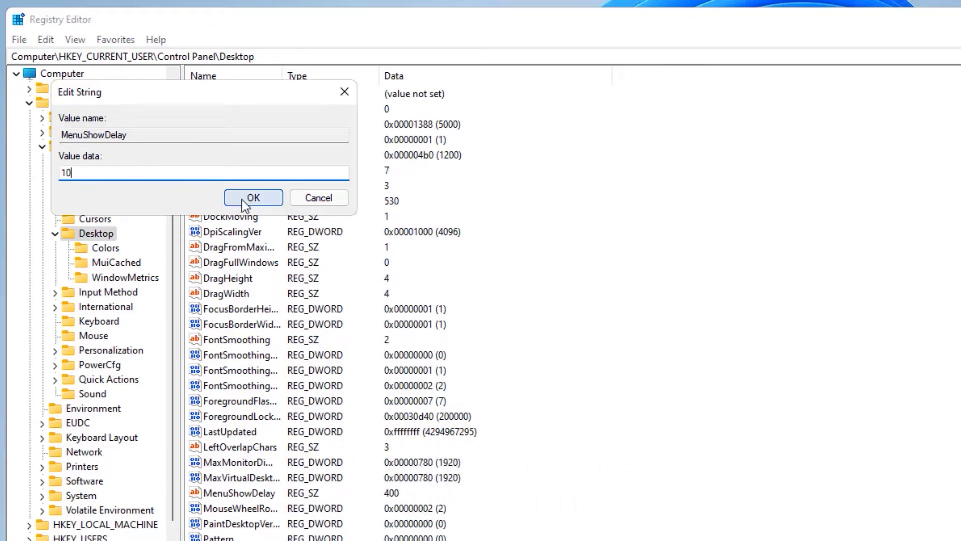
{"action": "left_click", "coordinate": [249, 197]}
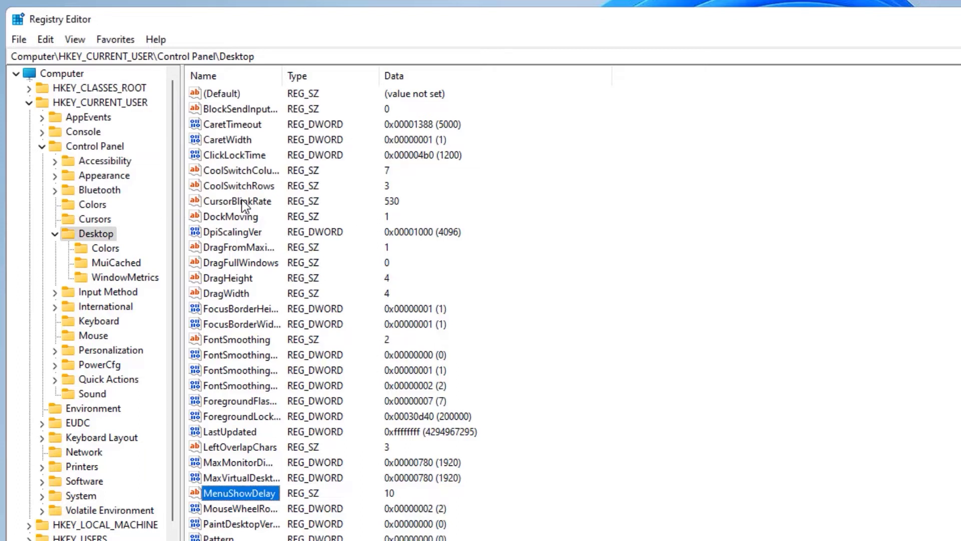
{"action": "left_click", "coordinate": [31, 103]}
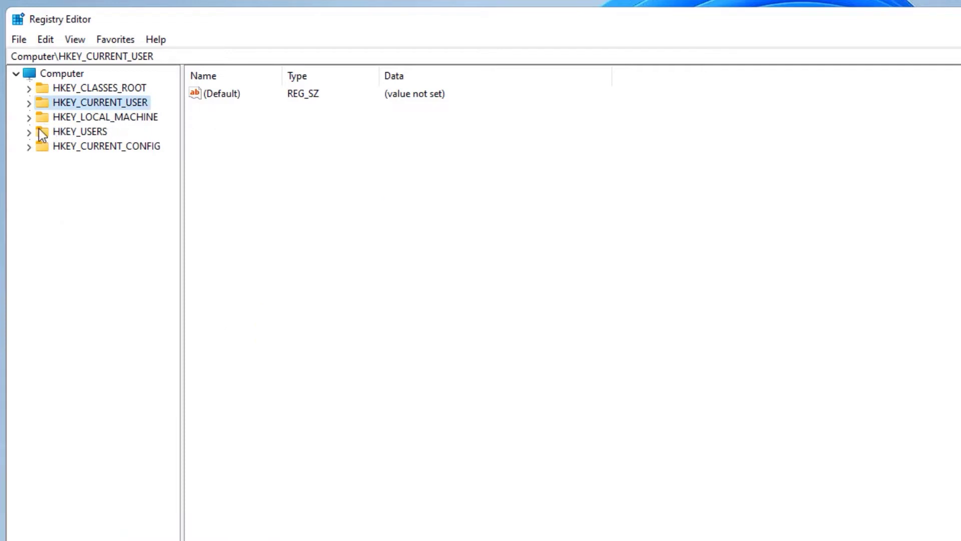
Expand HKEY_LOCAL_MACHINE\SOFTWARE\Microsoft\Windows NT down to CurrentVersion
{"action": "left_click", "coordinate": [28, 118]}
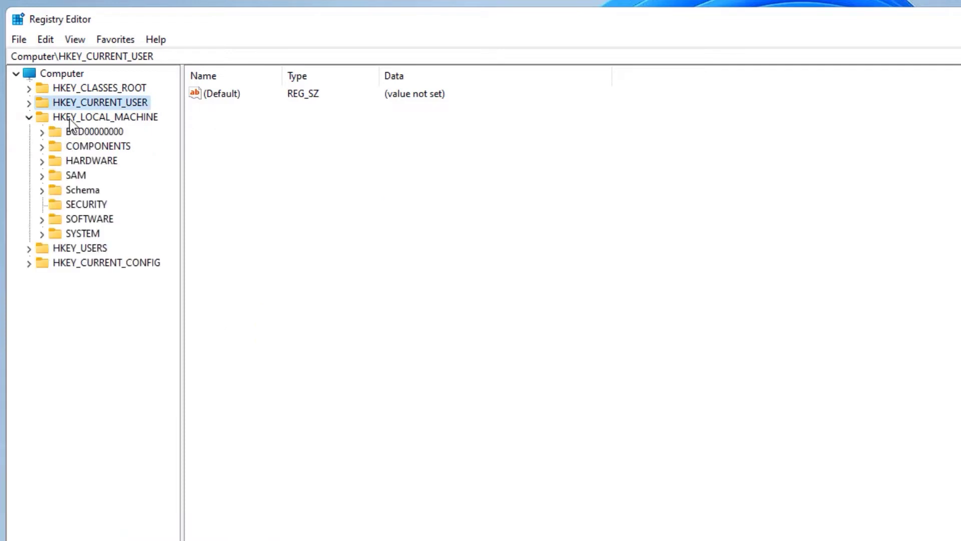
{"action": "double_click", "coordinate": [81, 220]}
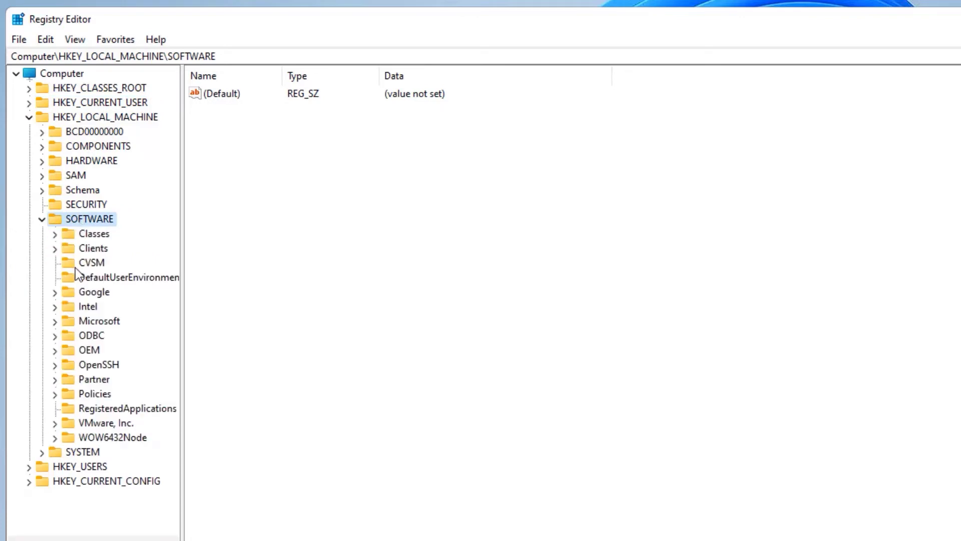
{"action": "double_click", "coordinate": [87, 321]}
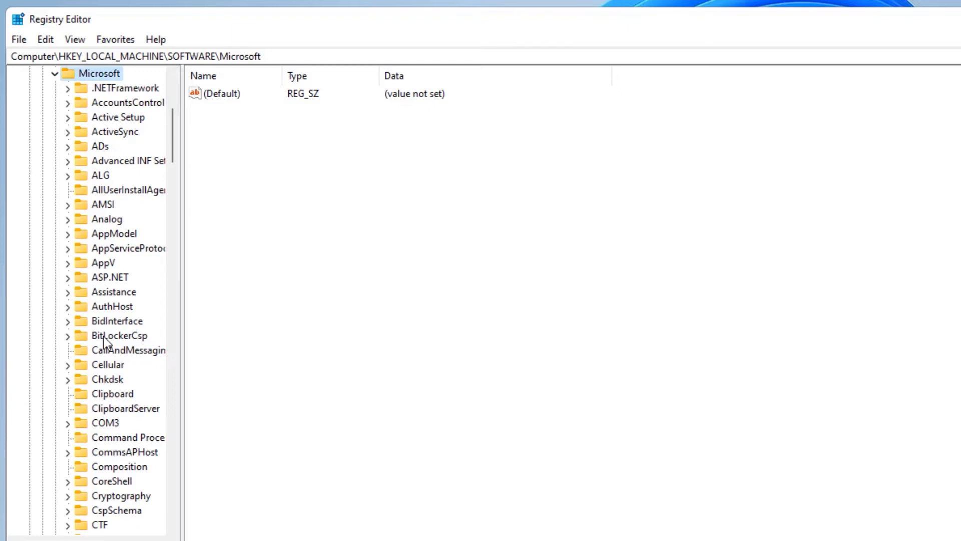
{"action": "scroll", "coordinate": [105, 342], "scroll_direction": "down", "scroll_amount": 1}
{"action": "scroll", "coordinate": [97, 339], "scroll_direction": "down", "scroll_amount": 20}
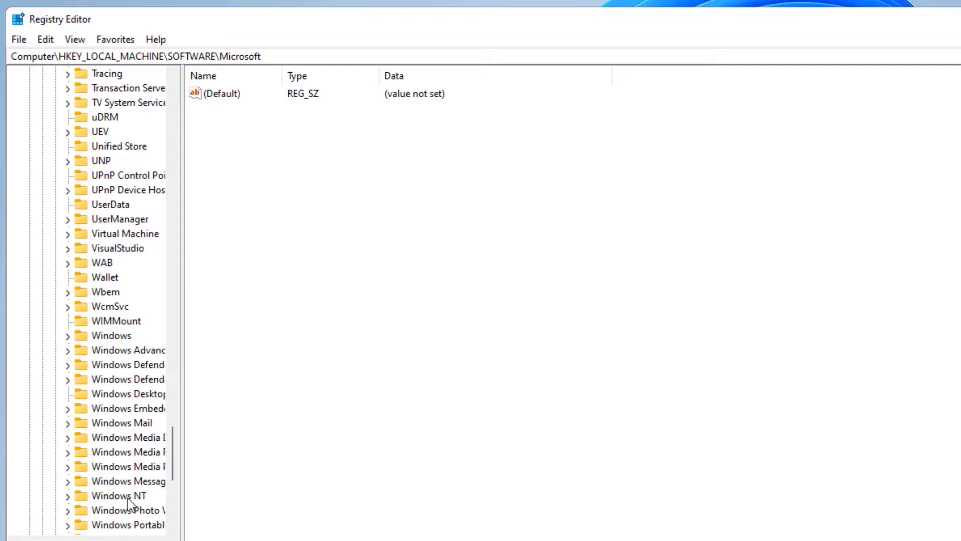
{"action": "double_click", "coordinate": [128, 498]}
{"action": "scroll", "coordinate": [128, 502], "scroll_direction": "down", "scroll_amount": 2}
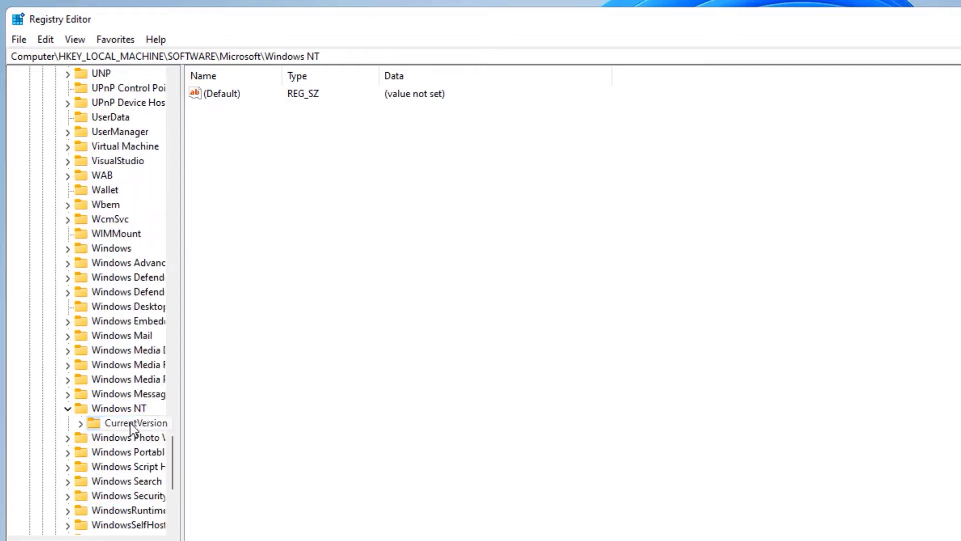
{"action": "double_click", "coordinate": [130, 422]}
Widen the key tree and select Multimedia\SystemProfile, focusing its values list
{"action": "left_click_drag", "start_coordinate": [189, 272], "coordinate": [284, 262]}
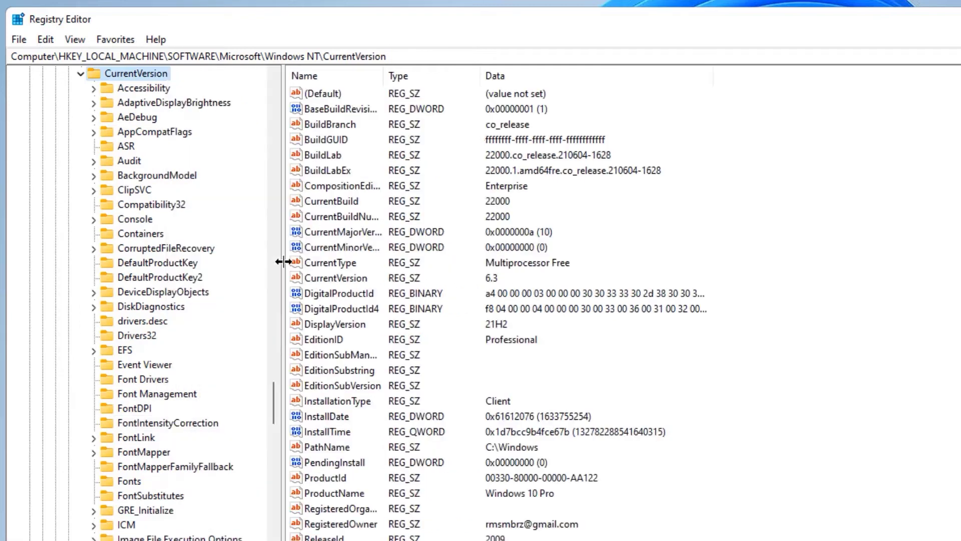
{"action": "scroll", "coordinate": [131, 105], "scroll_direction": "up", "scroll_amount": 1}
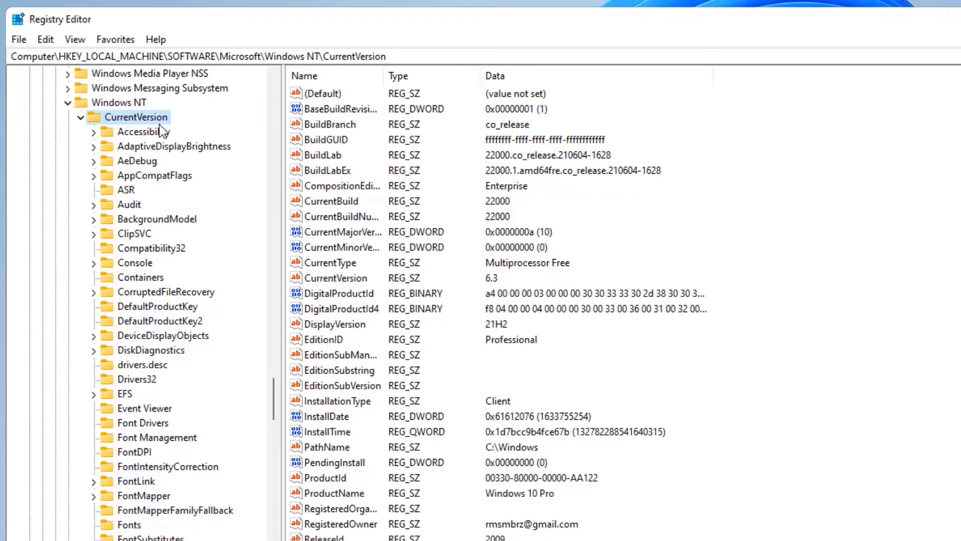
{"action": "scroll", "coordinate": [171, 246], "scroll_direction": "down", "scroll_amount": 6}
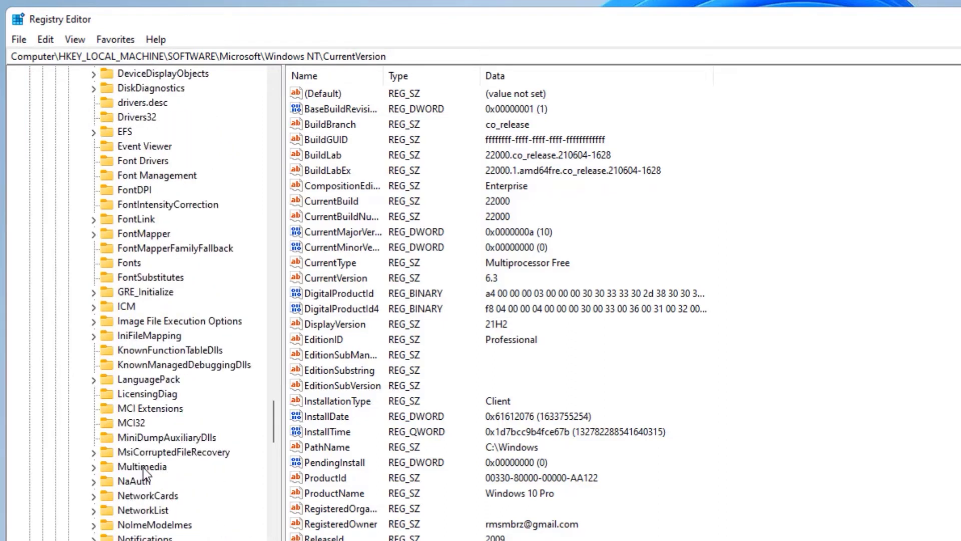
{"action": "double_click", "coordinate": [143, 466]}
{"action": "scroll", "coordinate": [178, 456], "scroll_direction": "down", "scroll_amount": 1}
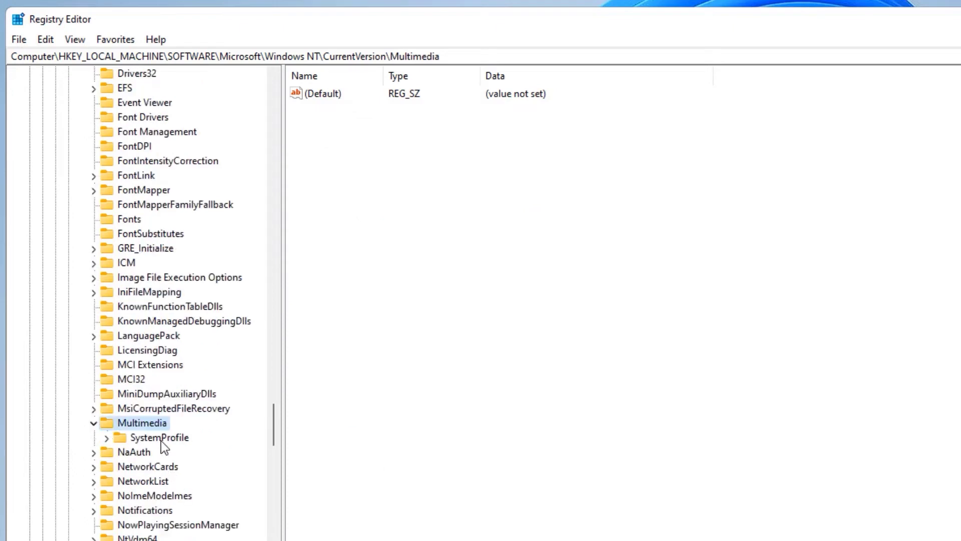
{"action": "double_click", "coordinate": [160, 439]}
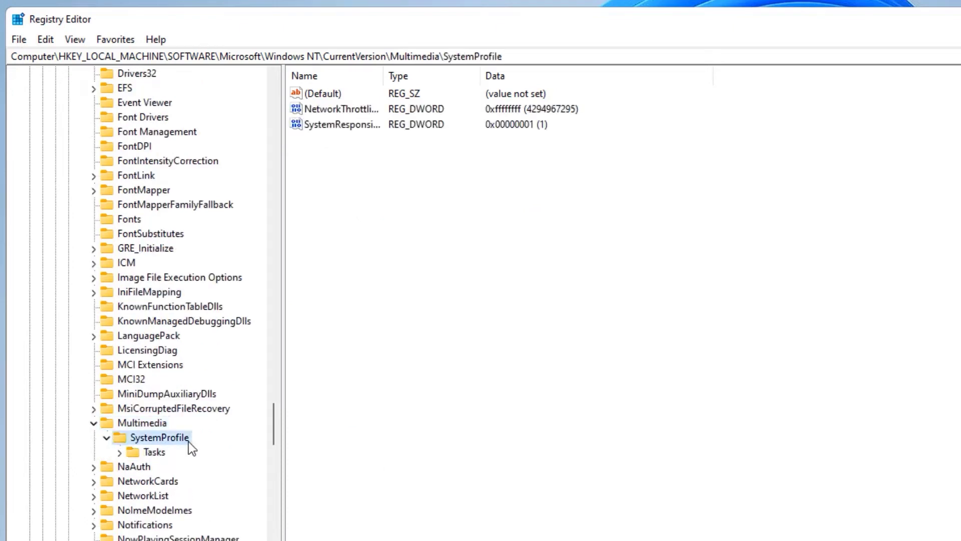
{"action": "key", "text": "Tab"}
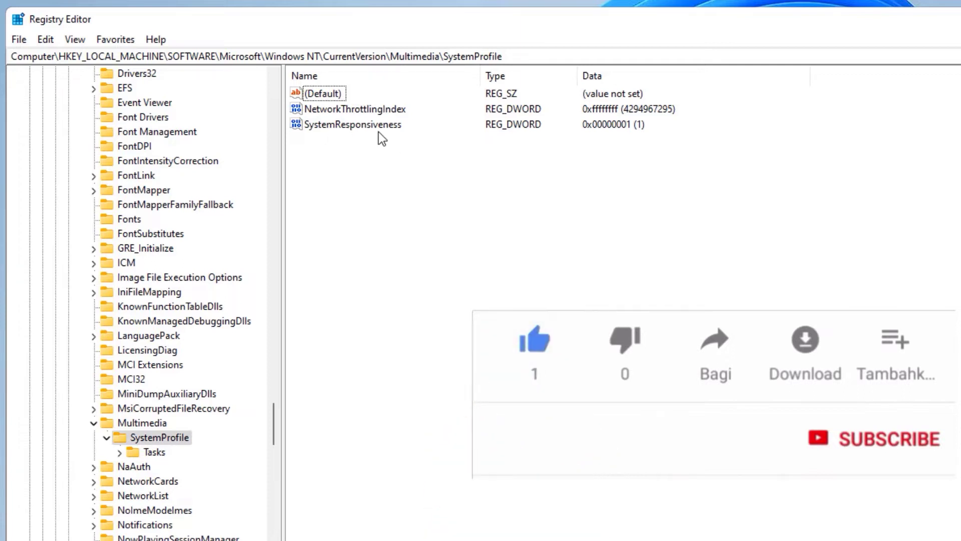
Change SystemResponsiveness value data from 1 to 0
{"action": "double_click", "coordinate": [370, 126]}
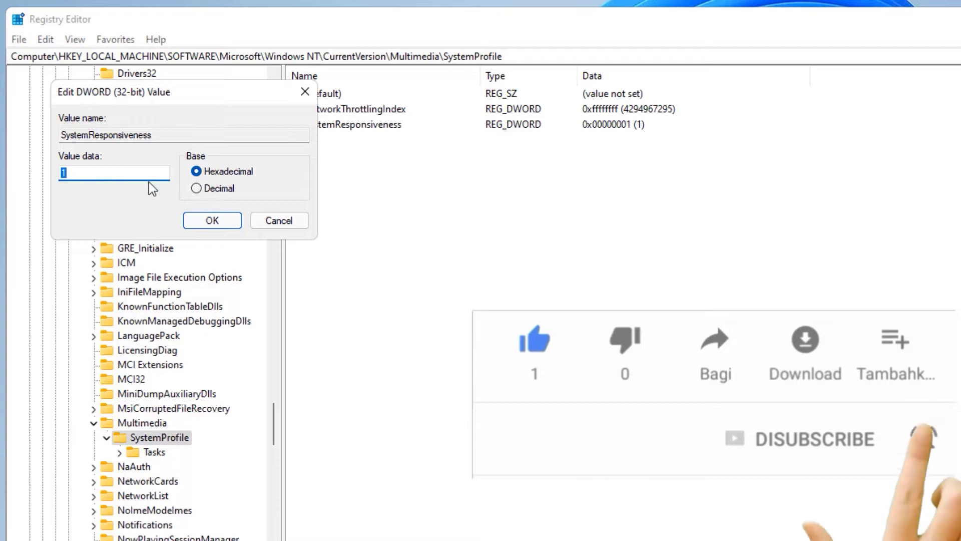
{"action": "left_click", "coordinate": [113, 179]}
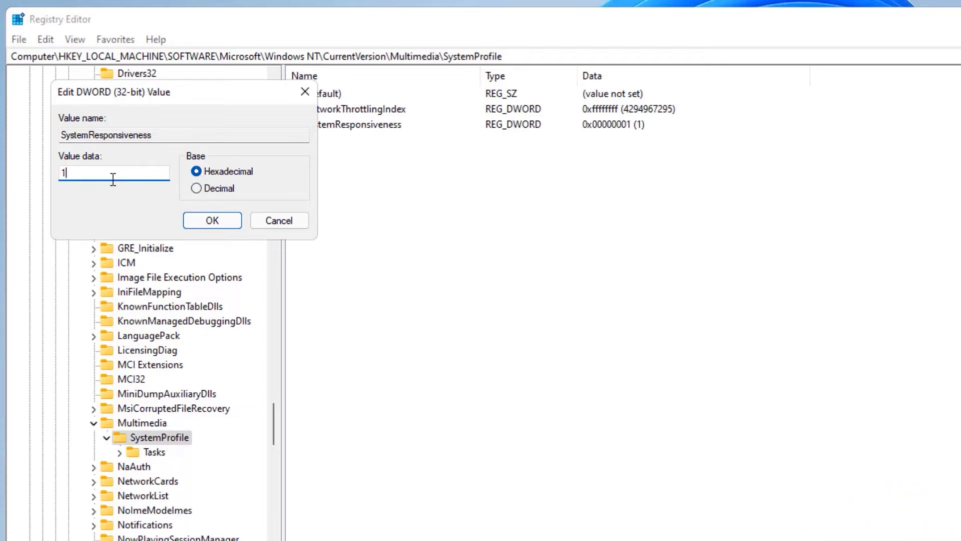
{"action": "key", "text": "BackSpace"}
{"action": "type", "text": "0"}
{"action": "left_click", "coordinate": [208, 228]}
{"action": "scroll", "coordinate": [167, 416], "scroll_direction": "down", "scroll_amount": 1}
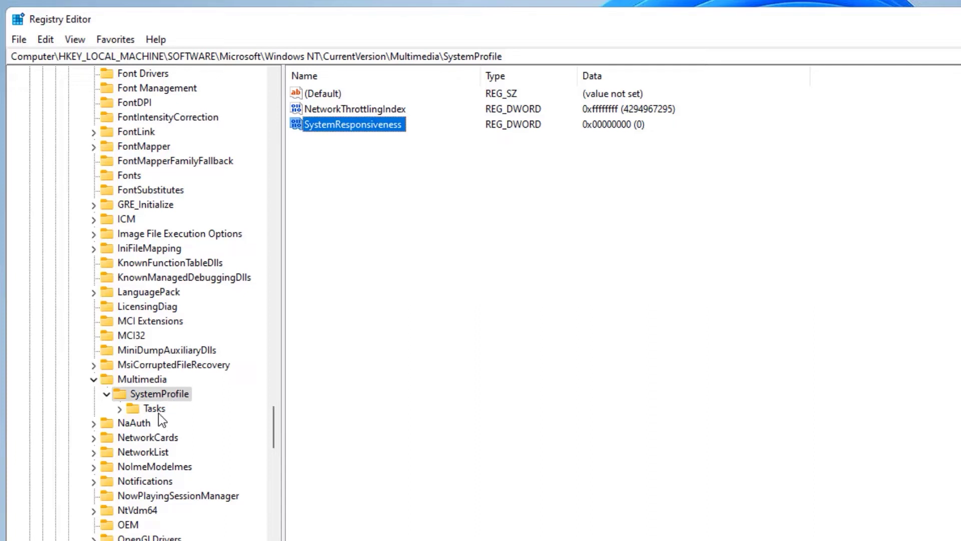
Set GPU Priority under SystemProfile\Tasks\Games to 2, then close Registry Editor
{"action": "double_click", "coordinate": [154, 409]}
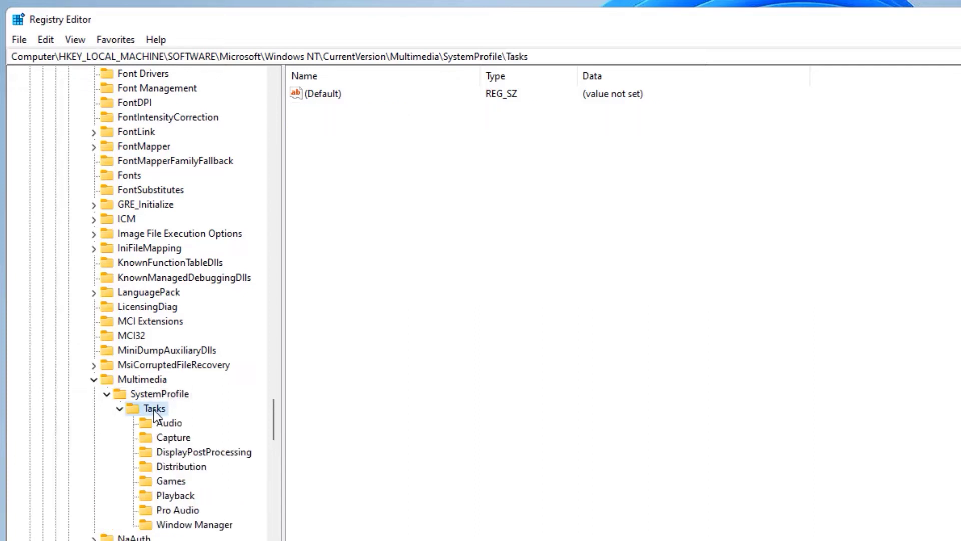
{"action": "left_click", "coordinate": [171, 482]}
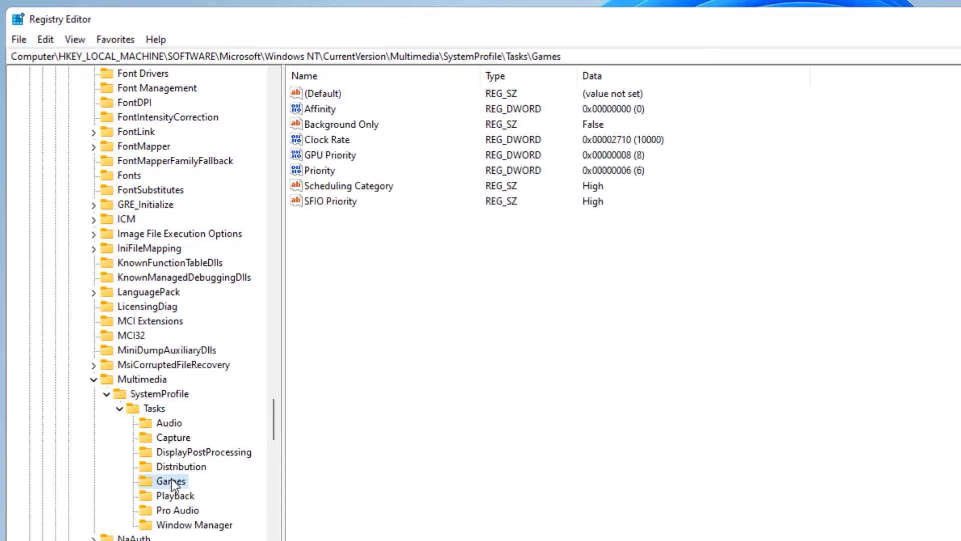
{"action": "left_click", "coordinate": [345, 159]}
{"action": "double_click", "coordinate": [344, 159]}
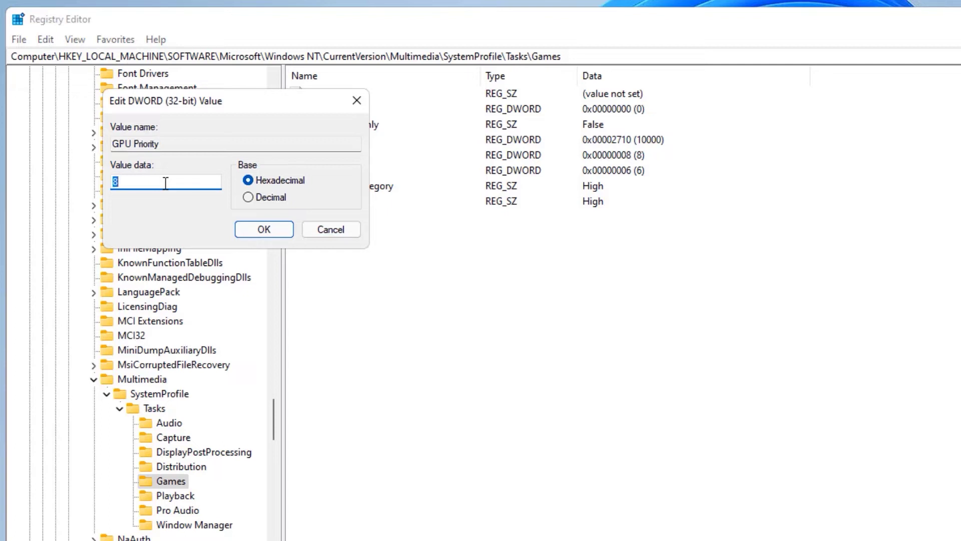
{"action": "type", "text": "2"}
{"action": "left_click", "coordinate": [253, 231]}
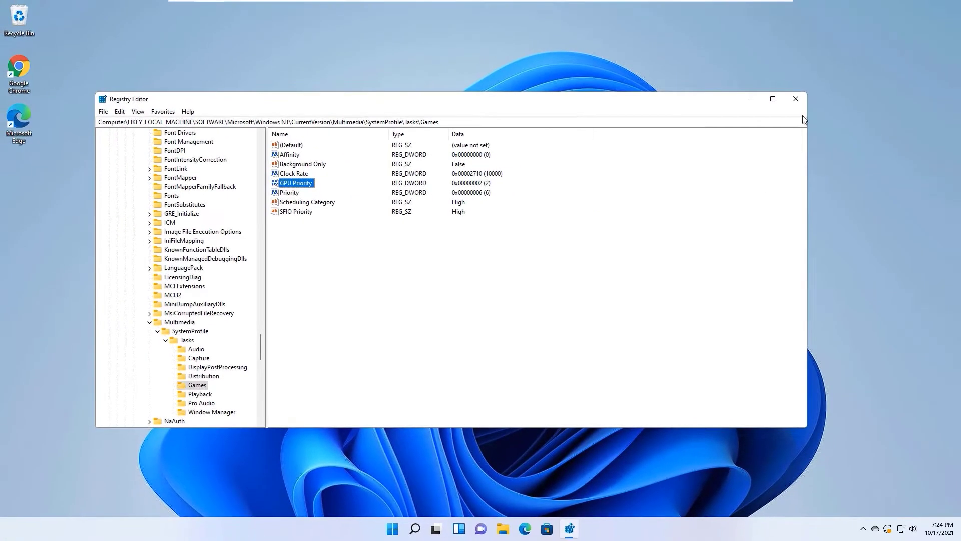
{"action": "left_click", "coordinate": [801, 105]}
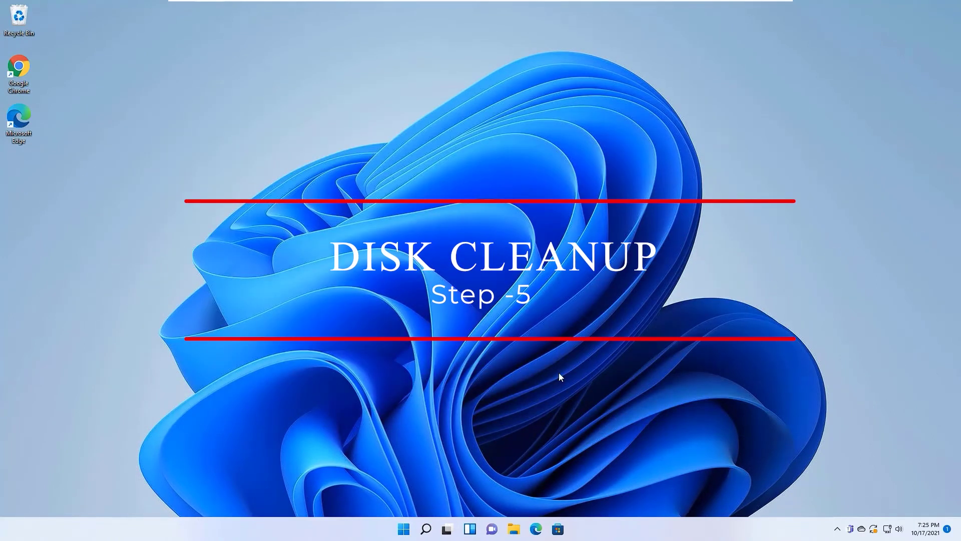
Open File Explorer at This PC to show Local Disk (C:) and the DVD drive
{"action": "left_click", "coordinate": [514, 528]}
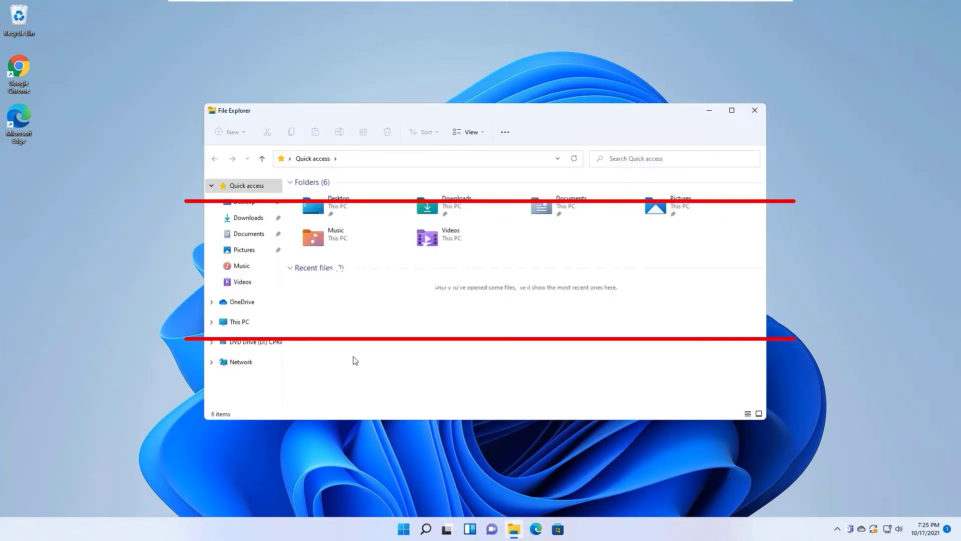
{"action": "left_click", "coordinate": [254, 324]}
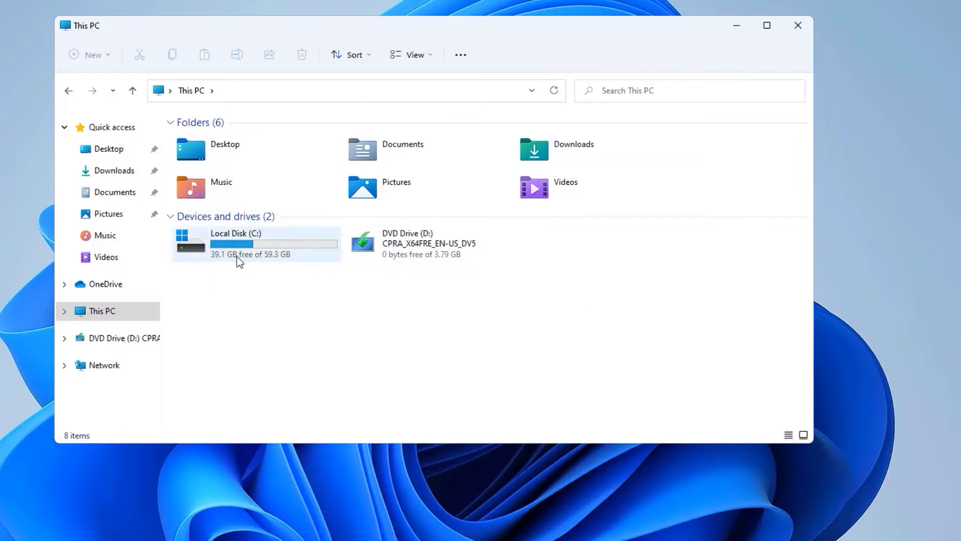
Launch Disk Cleanup from Local Disk (C:) Properties, offering up to 29.7 MB
{"action": "right_click", "coordinate": [275, 248]}
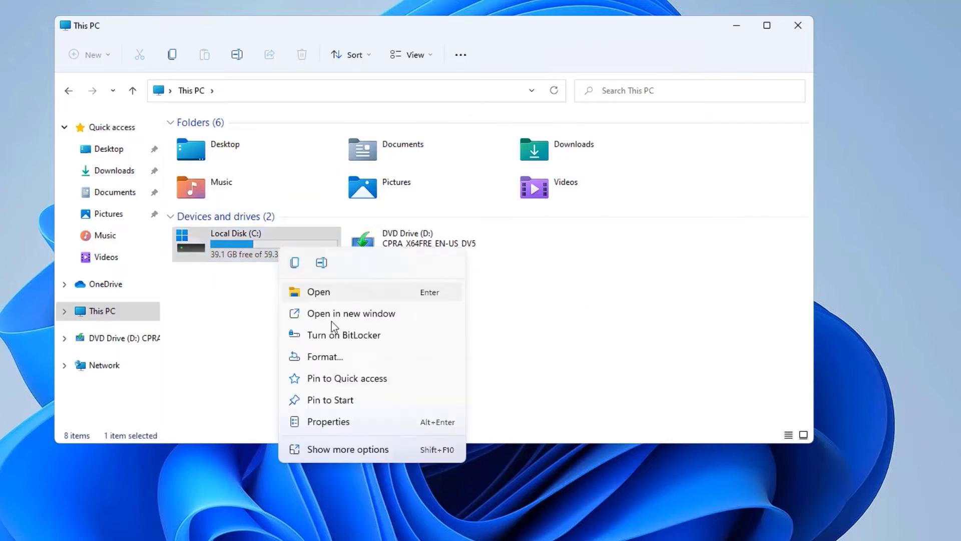
{"action": "left_click", "coordinate": [338, 422]}
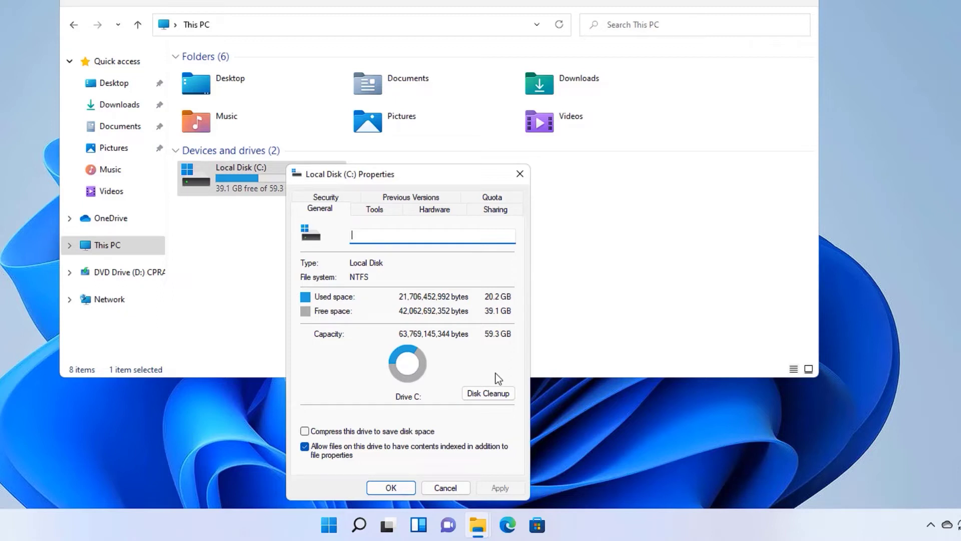
{"action": "left_click", "coordinate": [487, 395]}
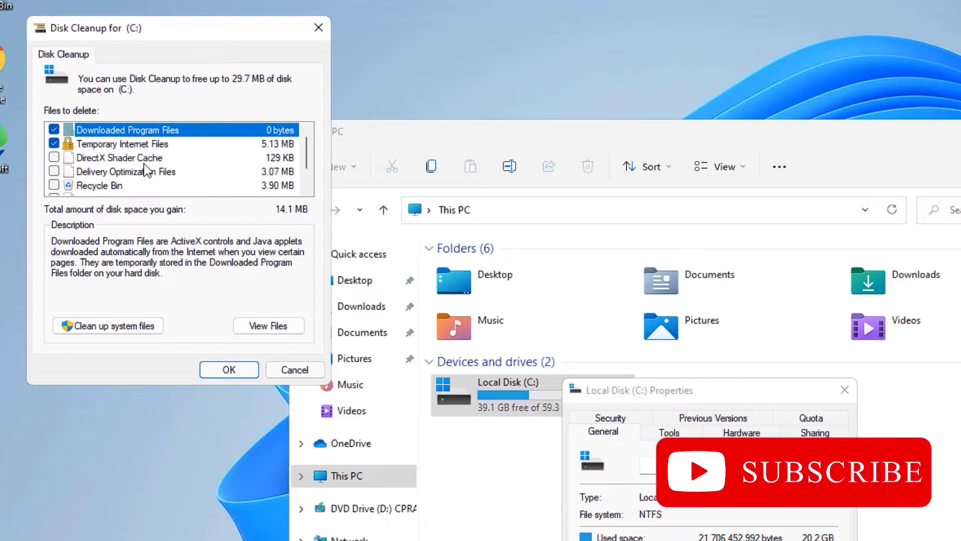
Tick DirectX Shader Cache, Delivery Optimization Files, Recycle Bin and Temporary files for deletion
{"action": "left_click", "coordinate": [53, 157]}
{"action": "left_click", "coordinate": [53, 171]}
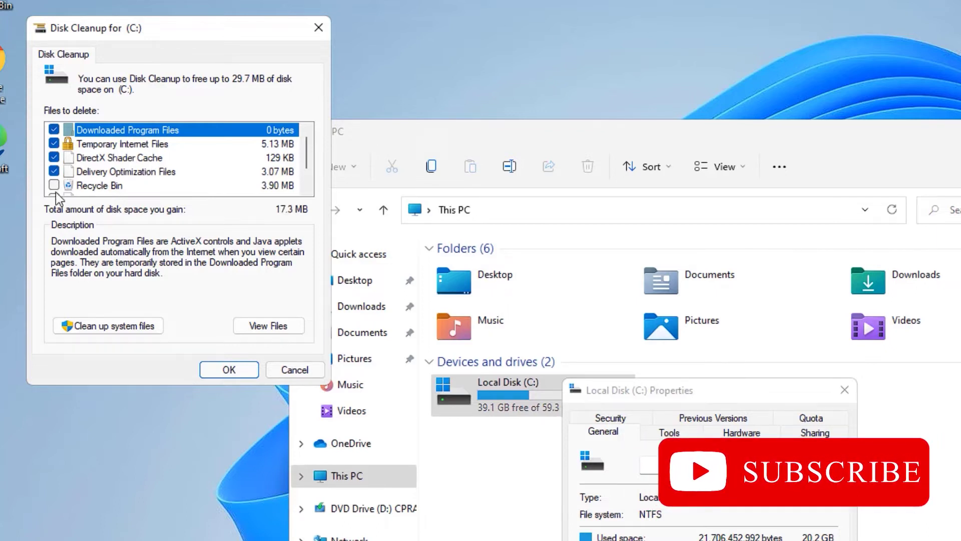
{"action": "left_click", "coordinate": [53, 185]}
{"action": "scroll", "coordinate": [56, 190], "scroll_direction": "down", "scroll_amount": 1}
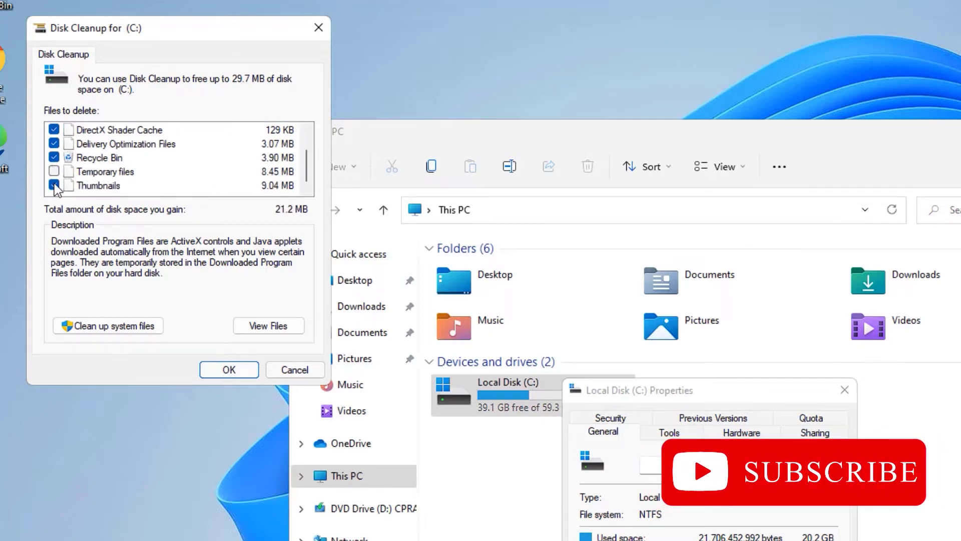
{"action": "left_click", "coordinate": [54, 172]}
{"action": "scroll", "coordinate": [83, 191], "scroll_direction": "up", "scroll_amount": 1}
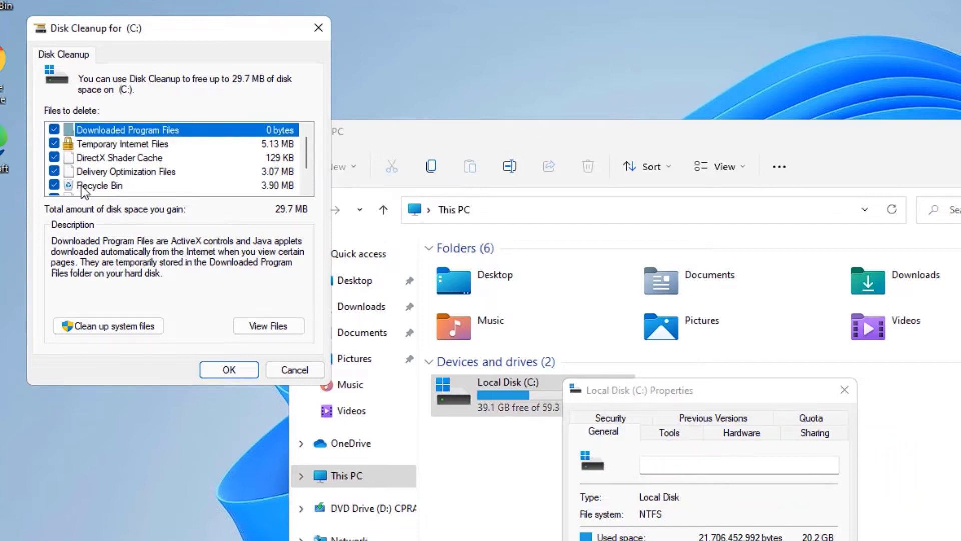
Include system files, permanently delete the selected files, and close the This PC window
{"action": "left_click", "coordinate": [139, 327]}
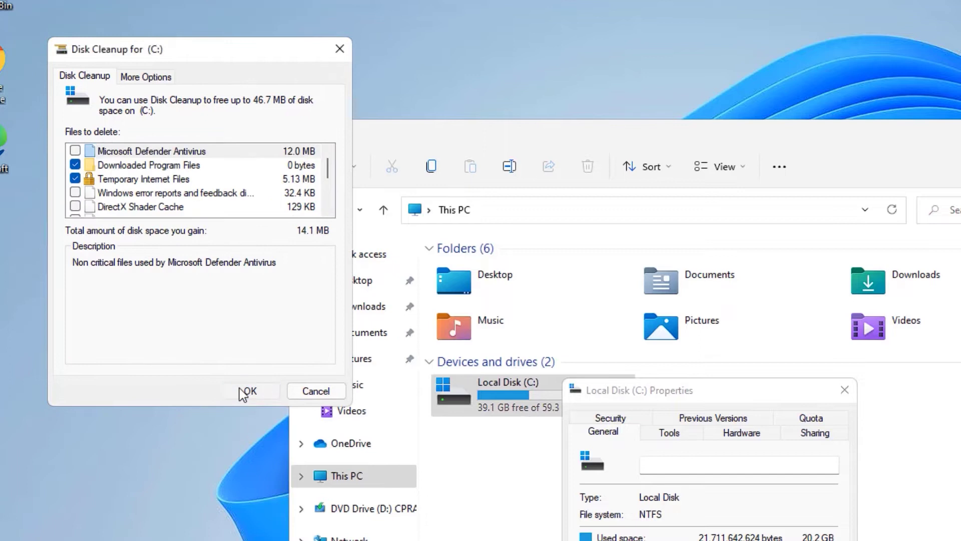
{"action": "left_click", "coordinate": [249, 390]}
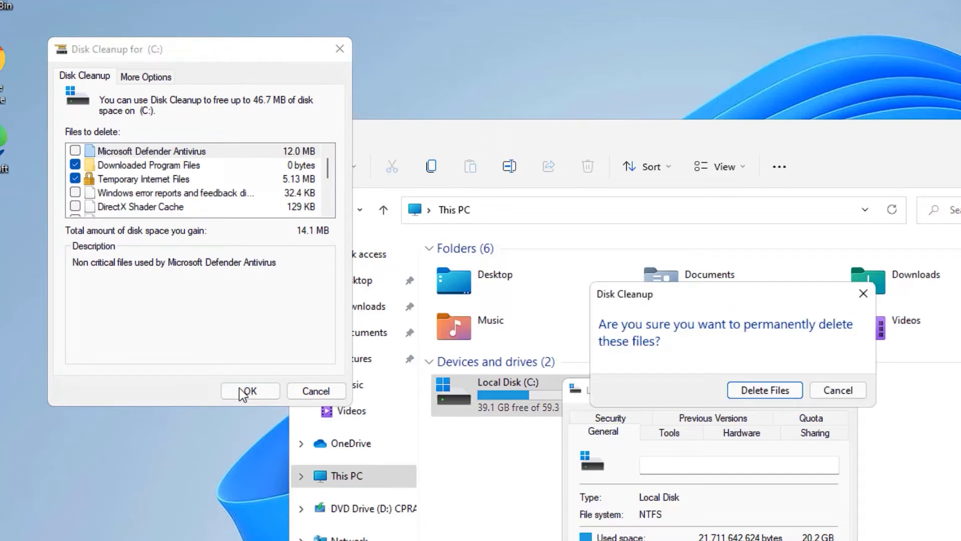
{"action": "left_click", "coordinate": [764, 390]}
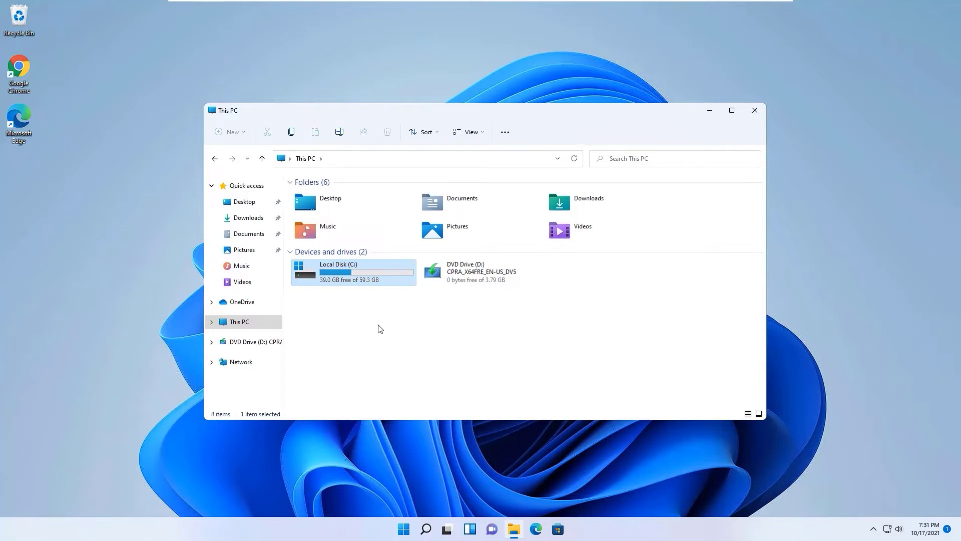
{"action": "left_click", "coordinate": [763, 110]}
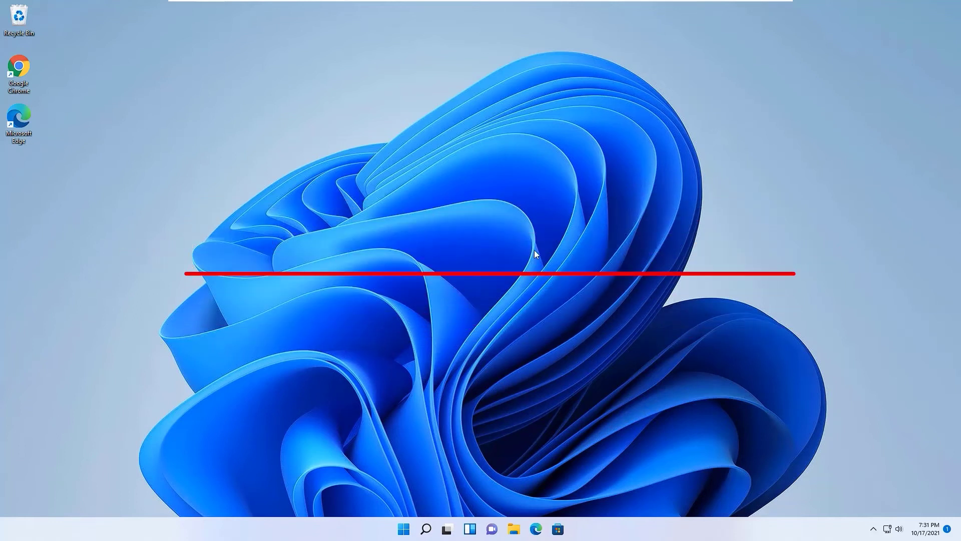
Search Windows for 'defragment' and launch Defragment and Optimize Drives
{"action": "left_click", "coordinate": [426, 529]}
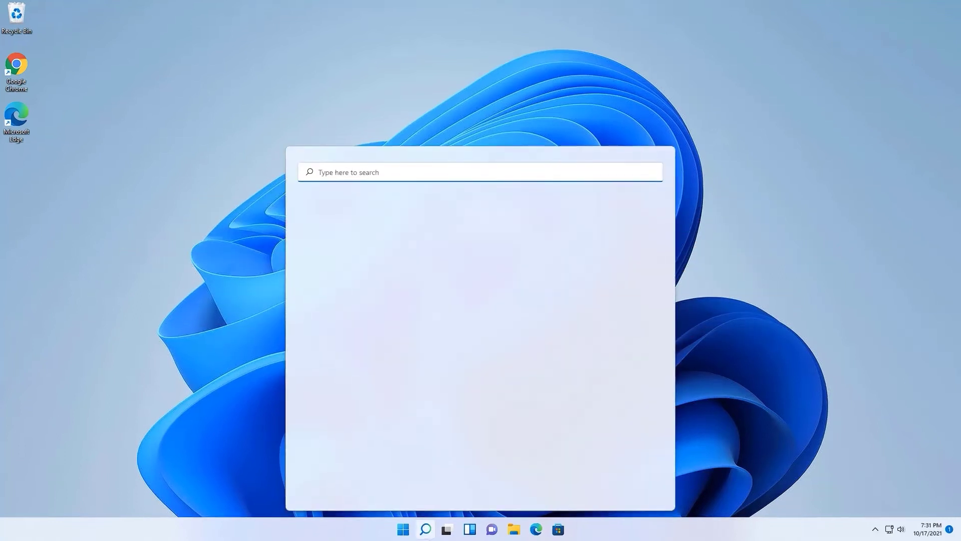
{"action": "type", "text": "defragment"}
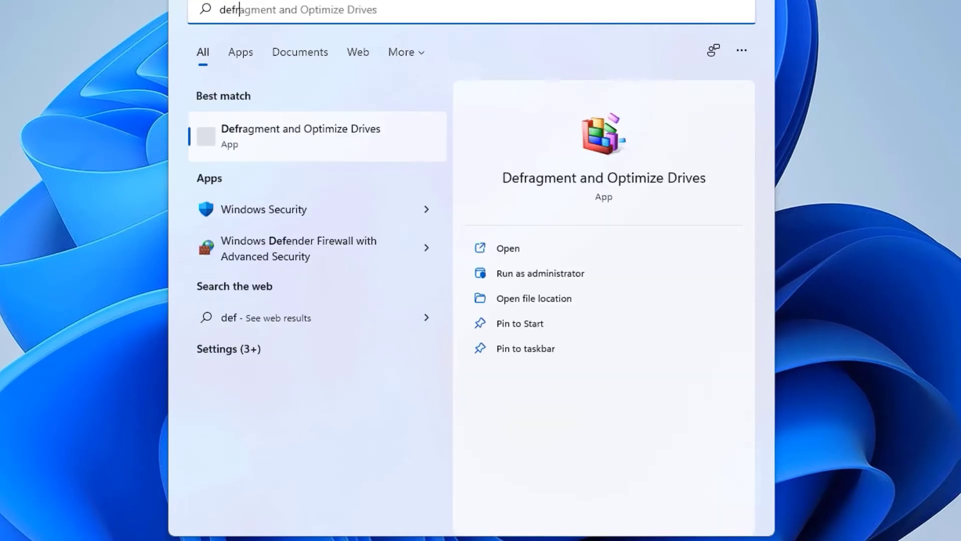
{"action": "left_click", "coordinate": [317, 139]}
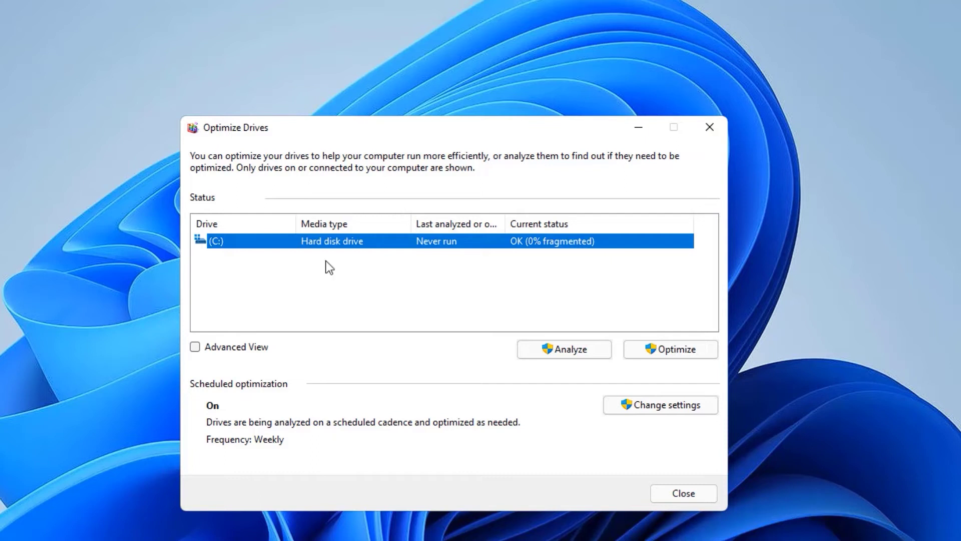
Analyze drive C:, optimize it down to 0% fragmented, and close Optimize Drives
{"action": "left_click", "coordinate": [566, 350]}
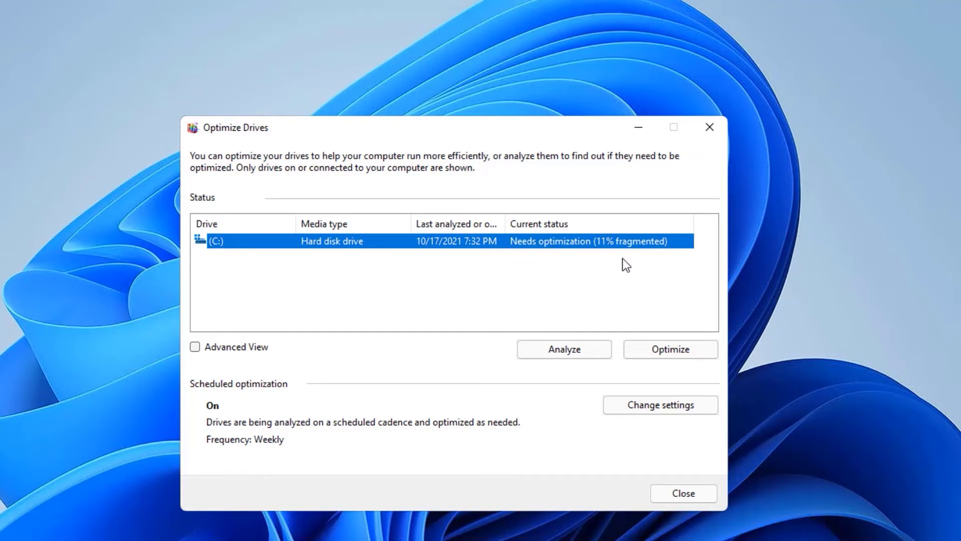
{"action": "left_click", "coordinate": [673, 352]}
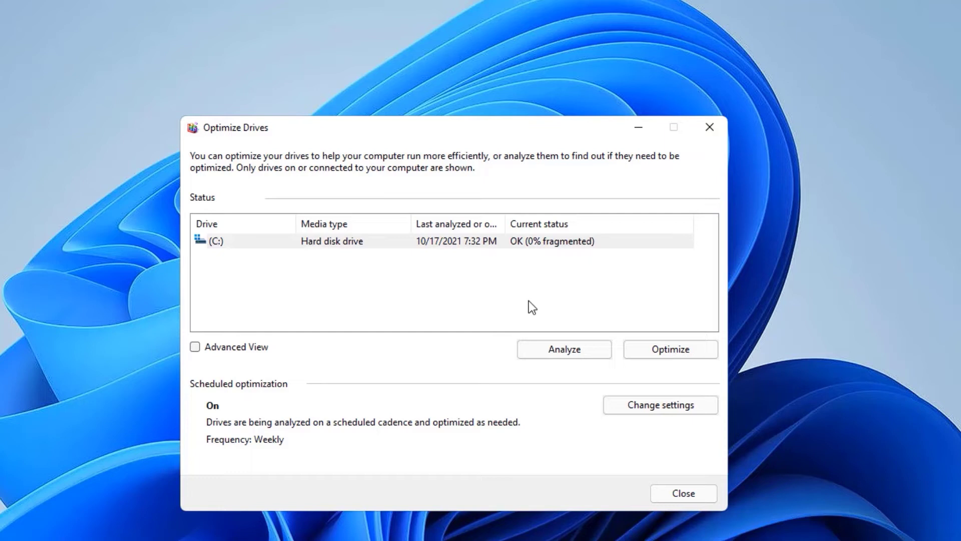
{"action": "left_click", "coordinate": [671, 500]}
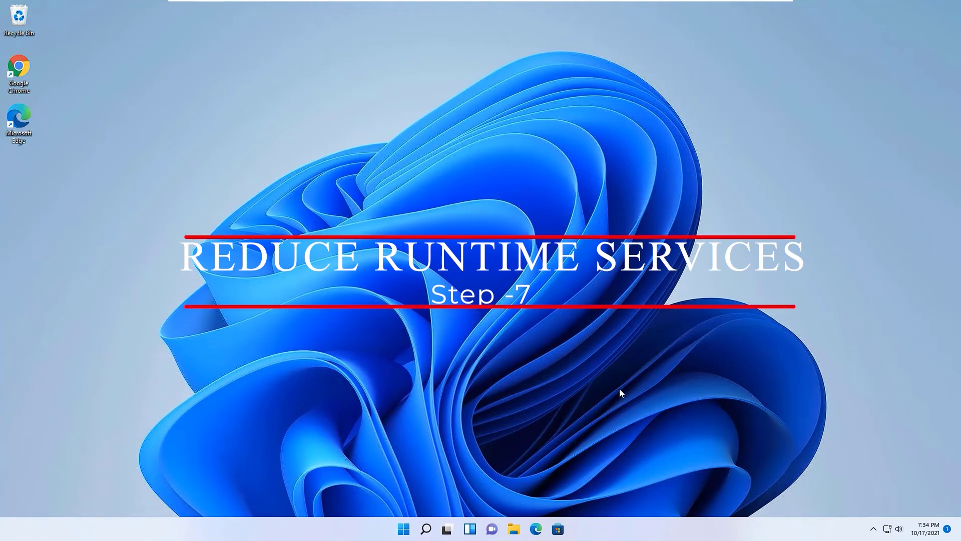
Launch System Configuration by entering msconfig in the Run dialog
{"action": "key", "text": "super+s"}
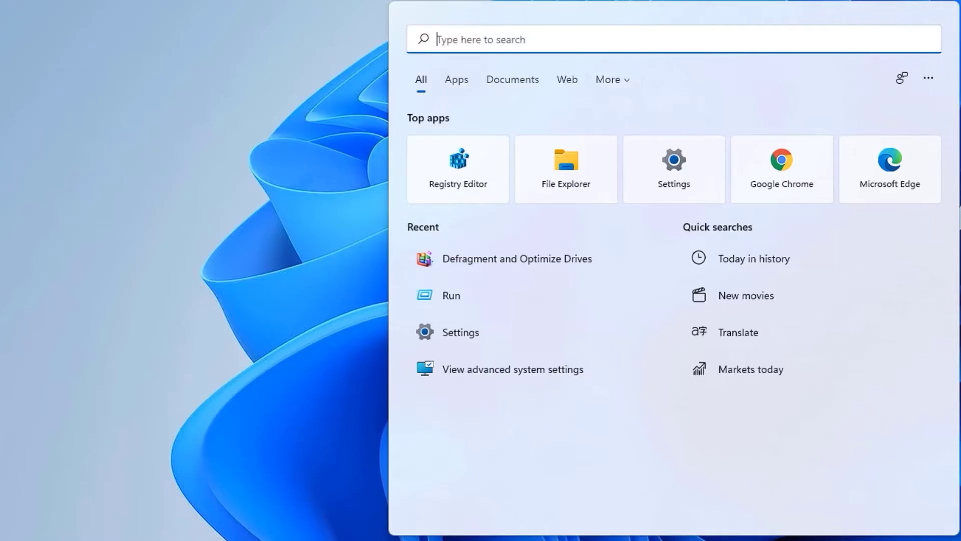
{"action": "type", "text": "run"}
{"action": "key", "text": "Return"}
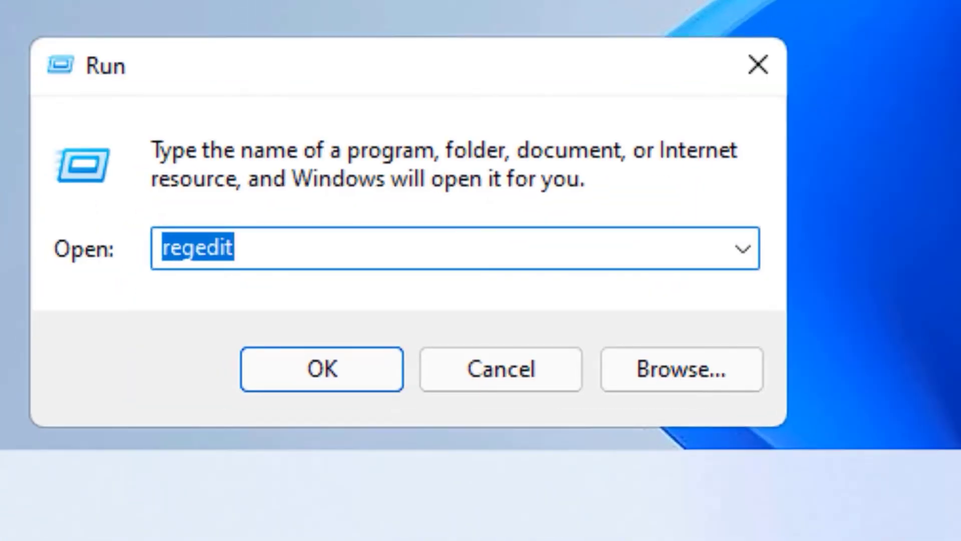
{"action": "type", "text": "msconfig"}
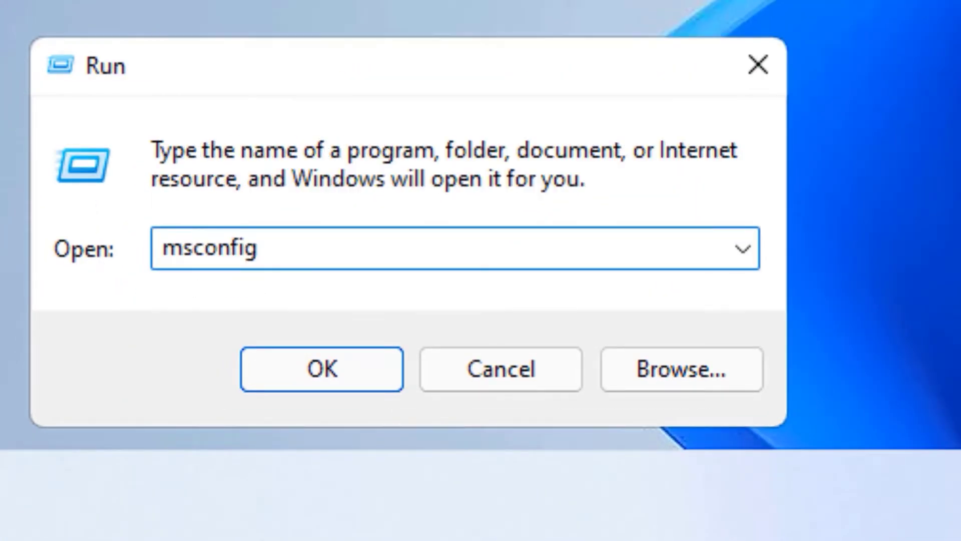
{"action": "key", "text": "Return"}
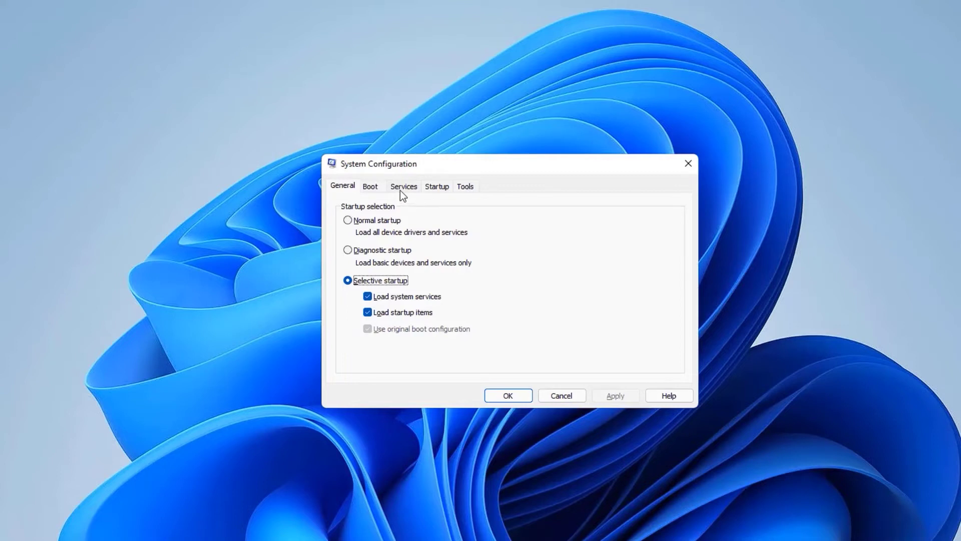
List services with all Microsoft services hidden, and untick the first Google service
{"action": "left_click", "coordinate": [401, 191]}
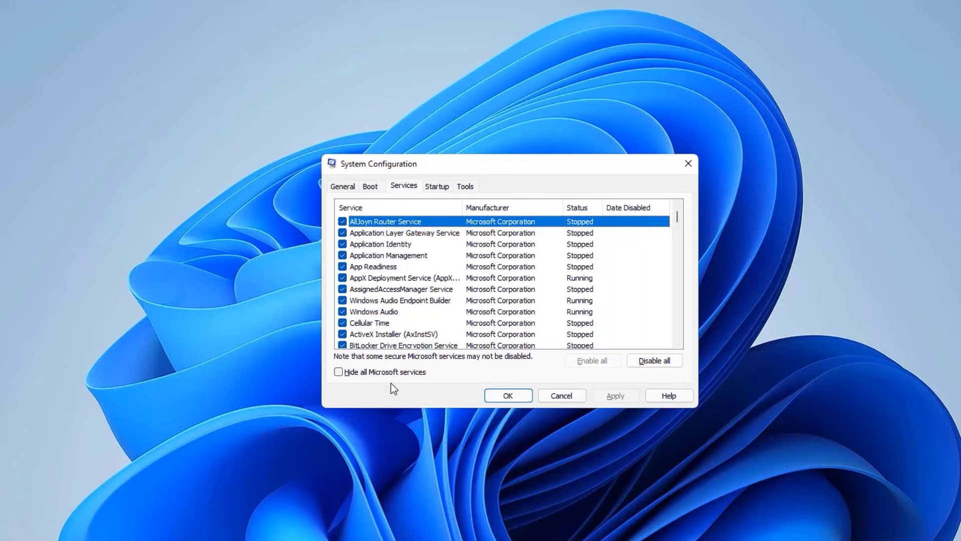
{"action": "left_click", "coordinate": [355, 373]}
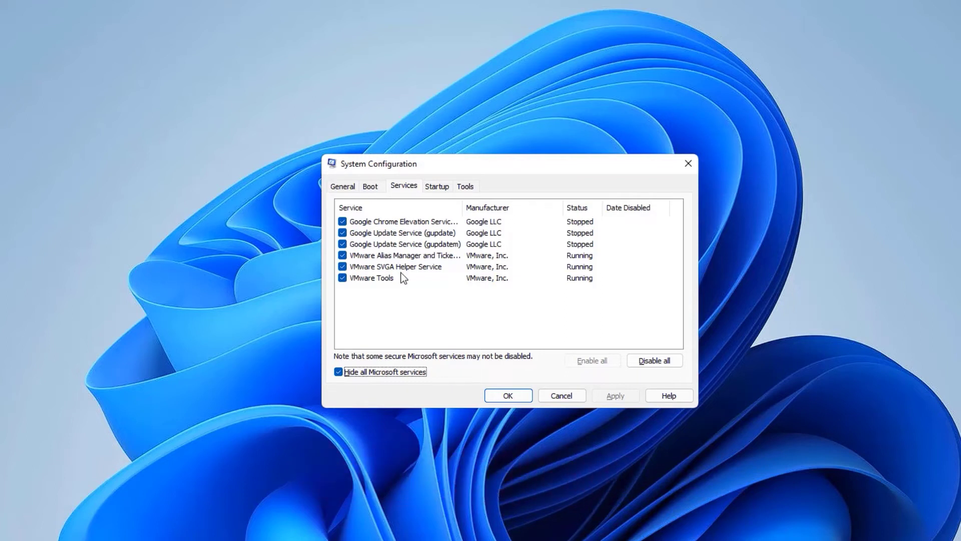
{"action": "left_click", "coordinate": [342, 221]}
Disable Google Update services gupdate and gupdatem, apply, and exit without restarting
{"action": "left_click", "coordinate": [342, 233]}
{"action": "left_click", "coordinate": [343, 244]}
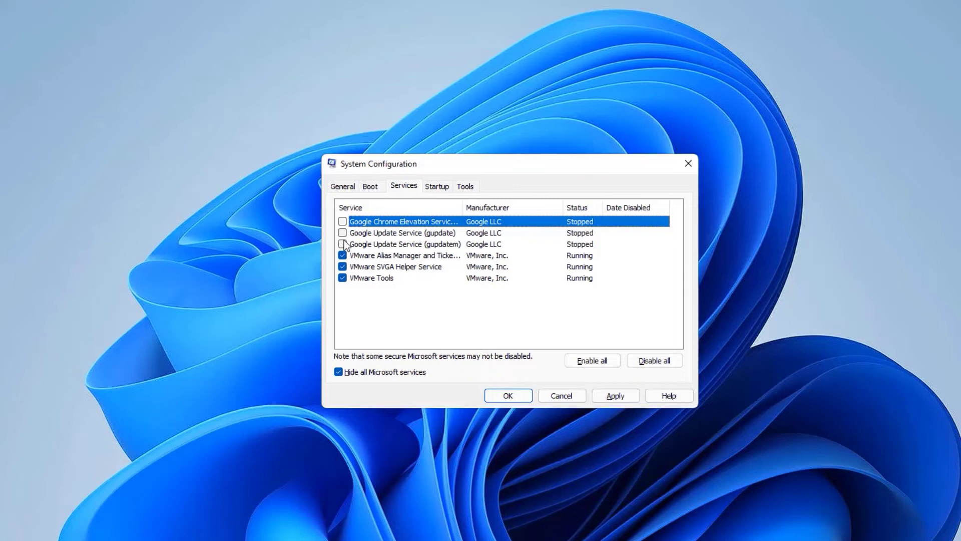
{"action": "left_click", "coordinate": [619, 396]}
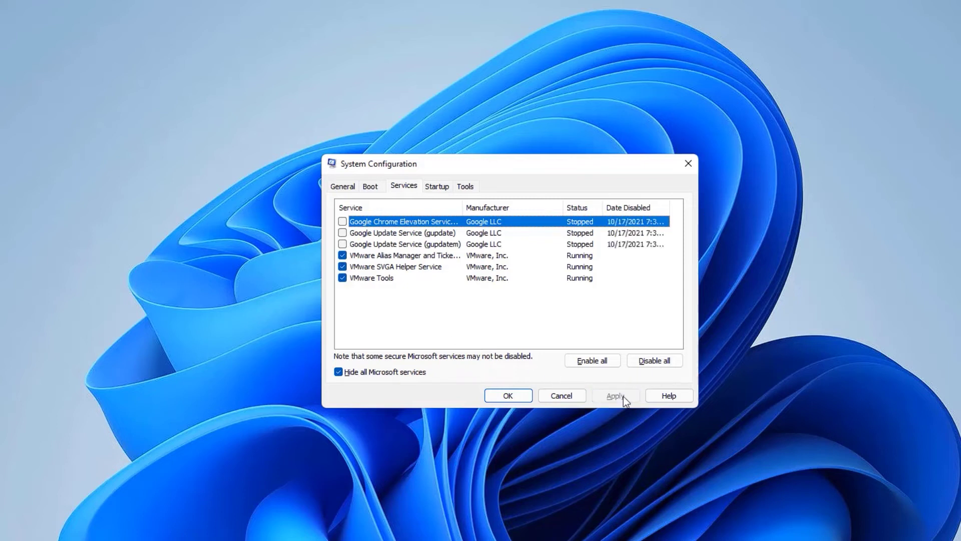
{"action": "left_click", "coordinate": [504, 396]}
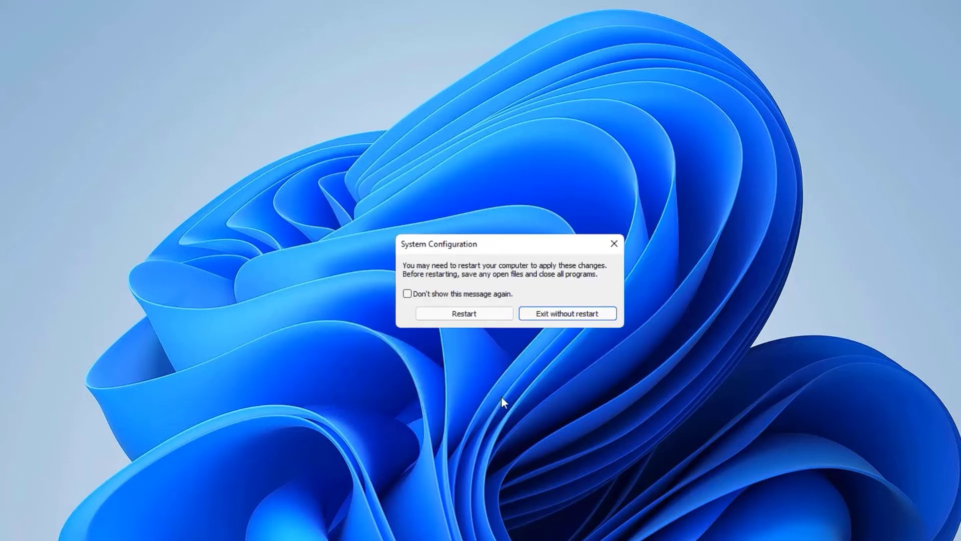
{"action": "left_click", "coordinate": [559, 317]}
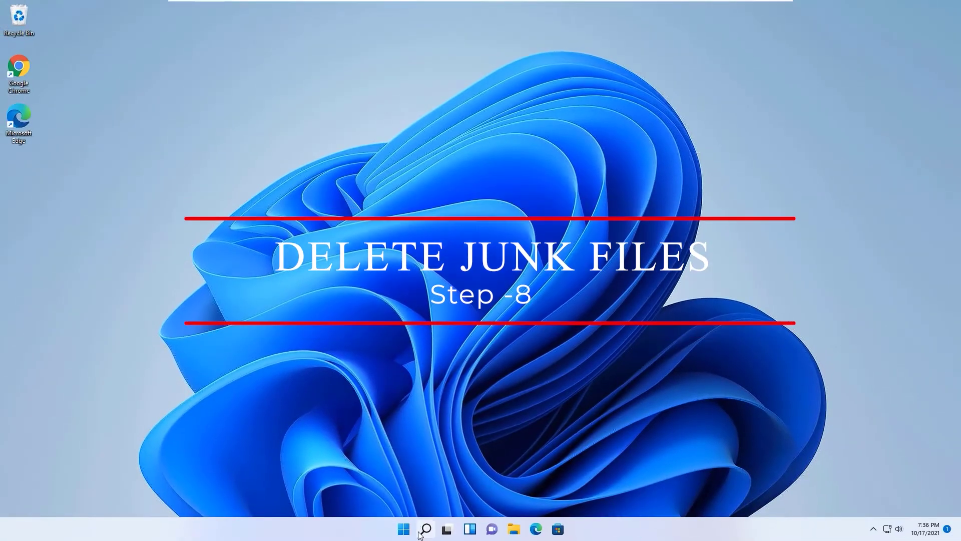
Open the C:\Windows\Temp folder by entering 'temp' in the Run dialog
{"action": "left_click", "coordinate": [425, 528]}
{"action": "type", "text": "run"}
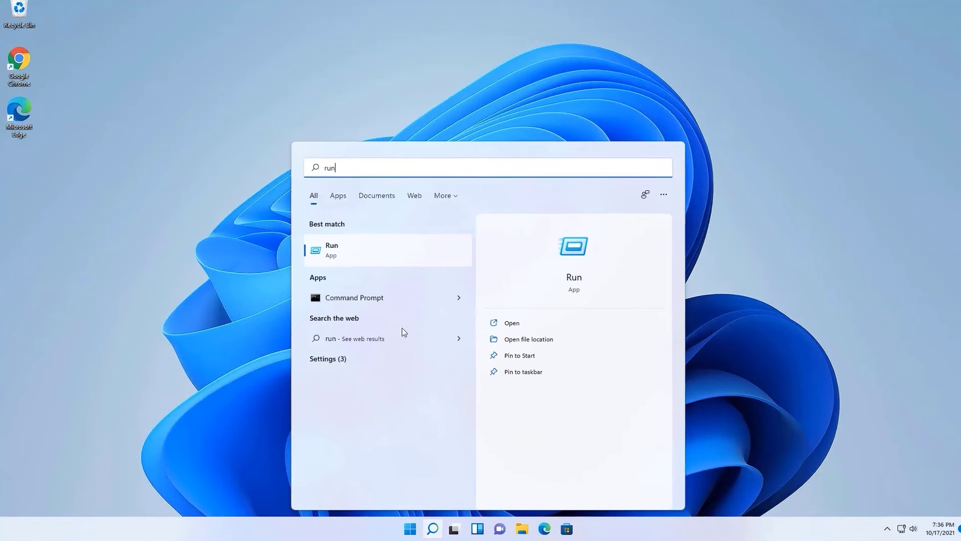
{"action": "key", "text": "Return"}
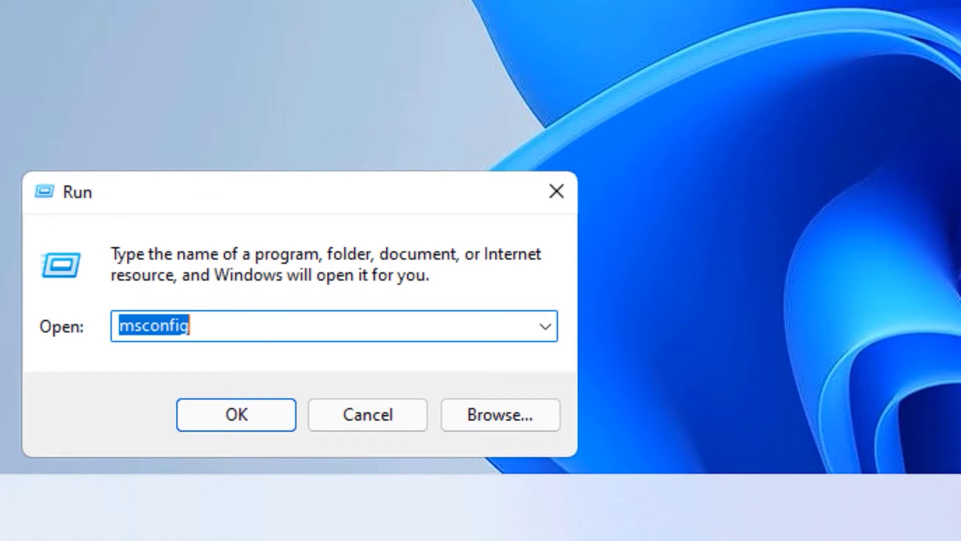
{"action": "type", "text": "temp"}
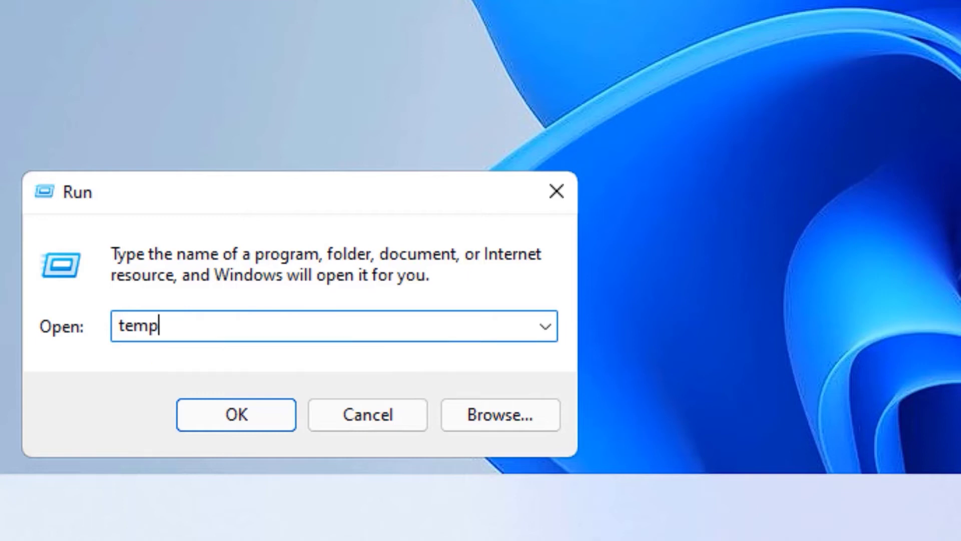
{"action": "key", "text": "Return"}
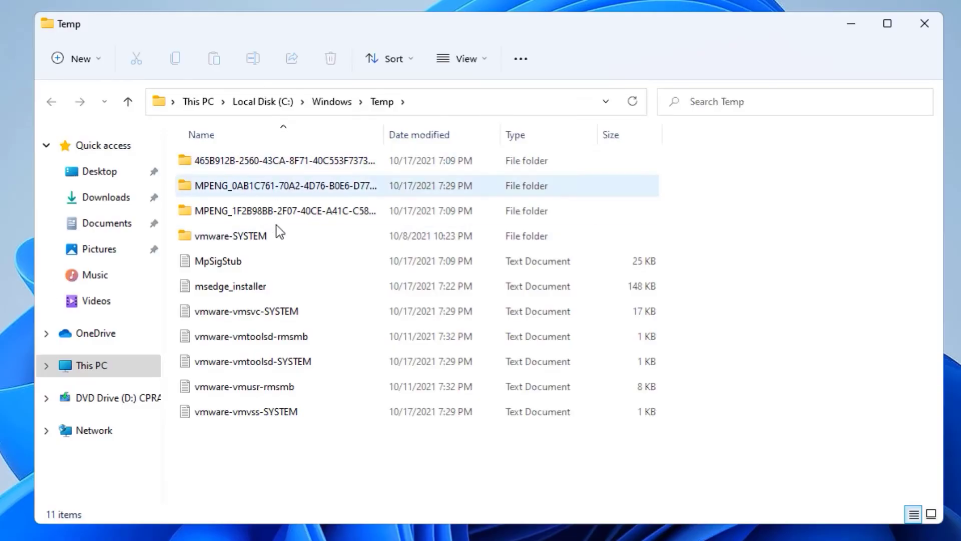
Permanently delete all 11 Temp items with admin permission, skipping the in-use file
{"action": "left_click_drag", "start_coordinate": [293, 462], "coordinate": [193, 151]}
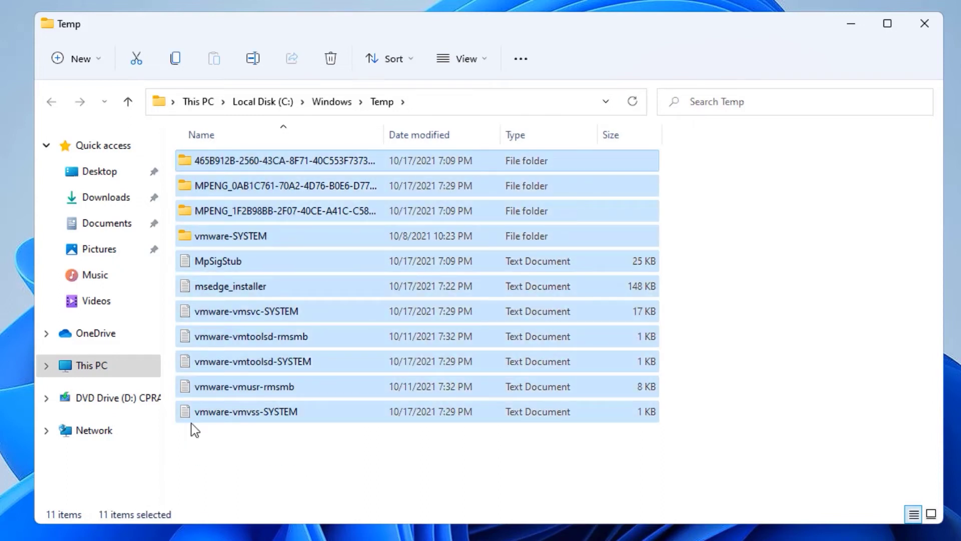
{"action": "key", "text": "shift+Delete"}
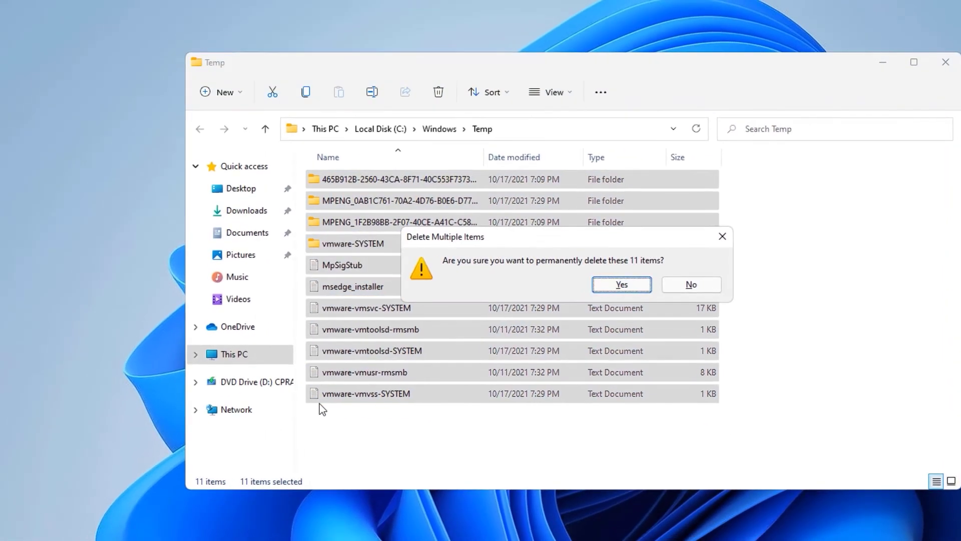
{"action": "key", "text": "Return"}
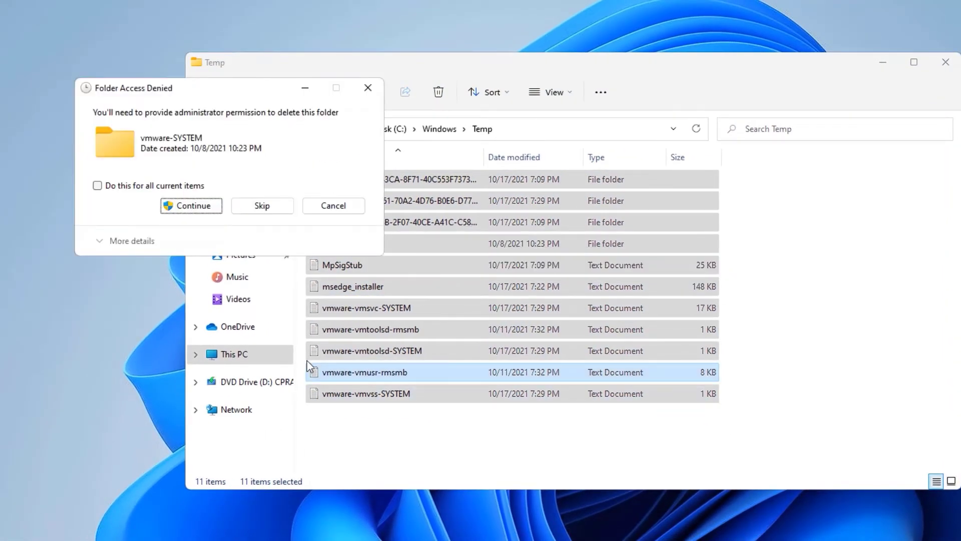
{"action": "left_click", "coordinate": [214, 209]}
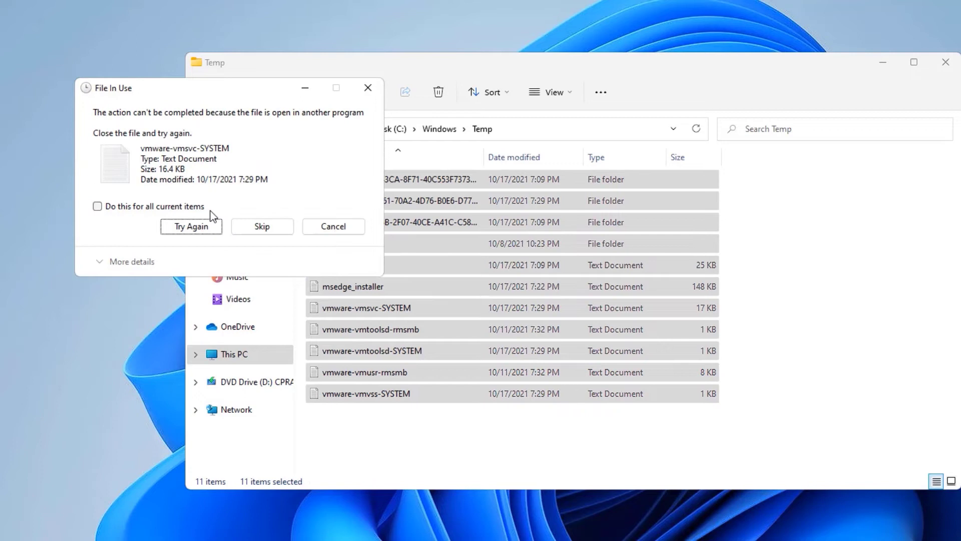
{"action": "left_click_drag", "start_coordinate": [315, 138], "coordinate": [161, 129]}
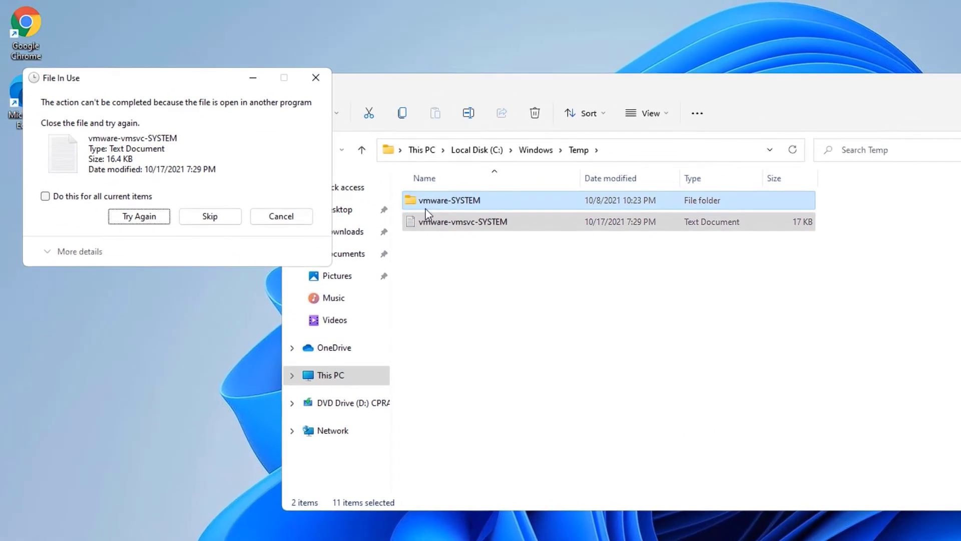
{"action": "left_click", "coordinate": [215, 221]}
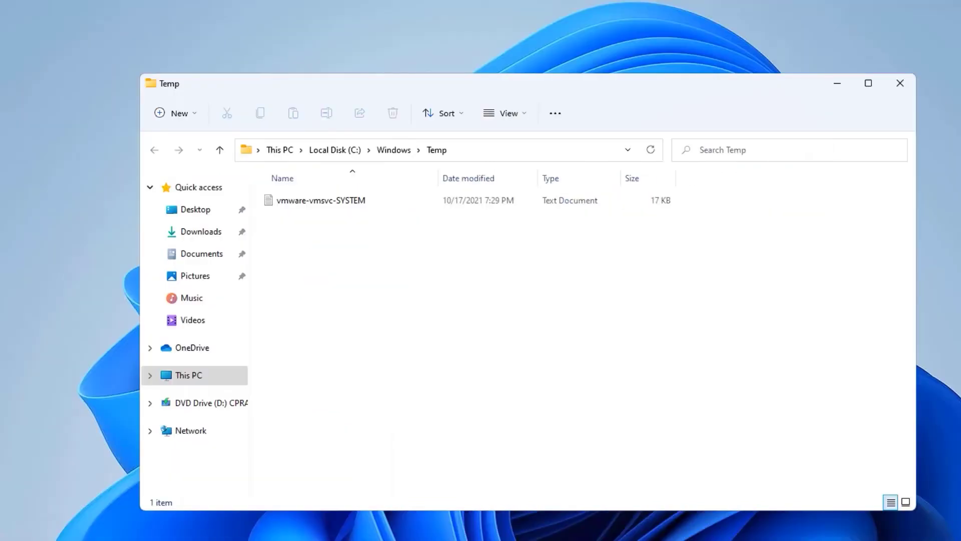
{"action": "key", "text": "super+s"}
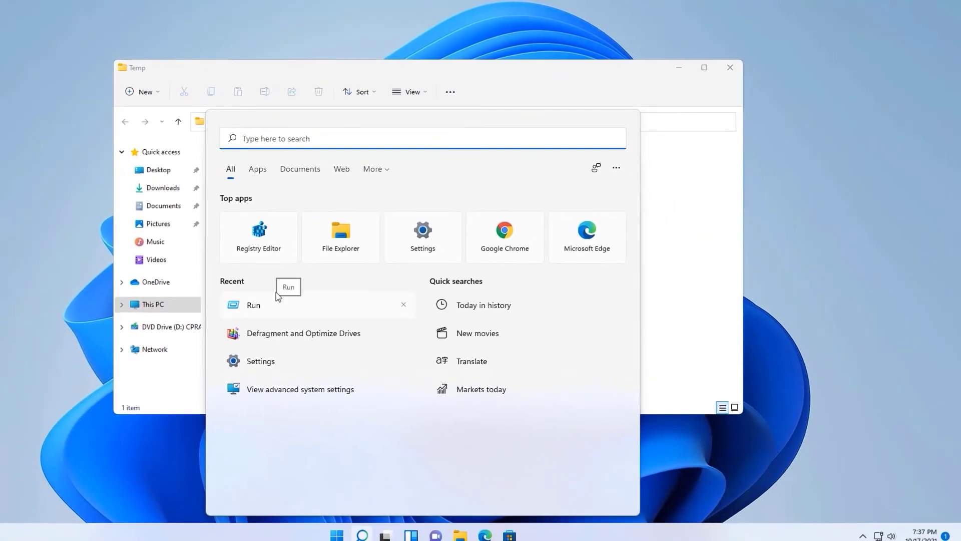
Open the user's local Temp folder by running %temp%
{"action": "left_click", "coordinate": [294, 374]}
{"action": "type", "text": "%"}
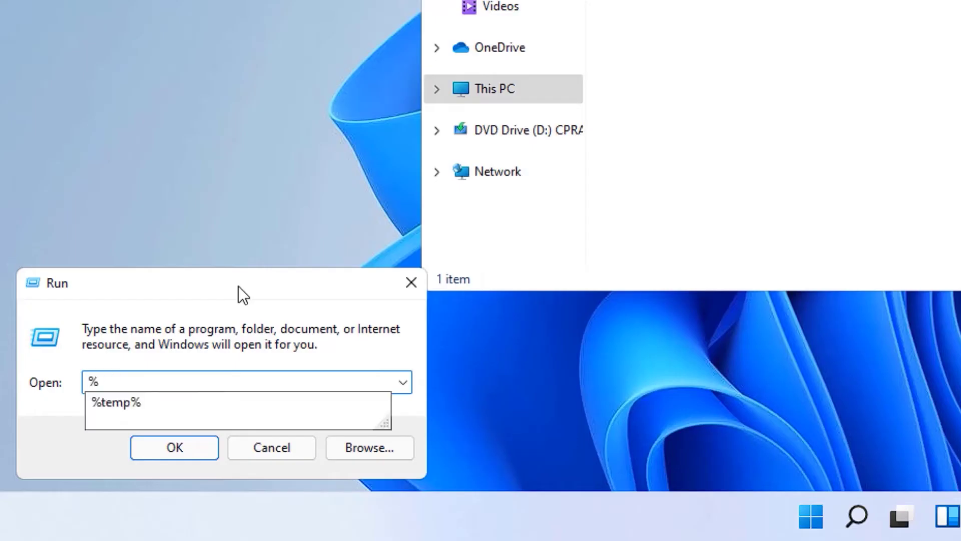
{"action": "type", "text": "temp%"}
{"action": "left_click", "coordinate": [180, 456]}
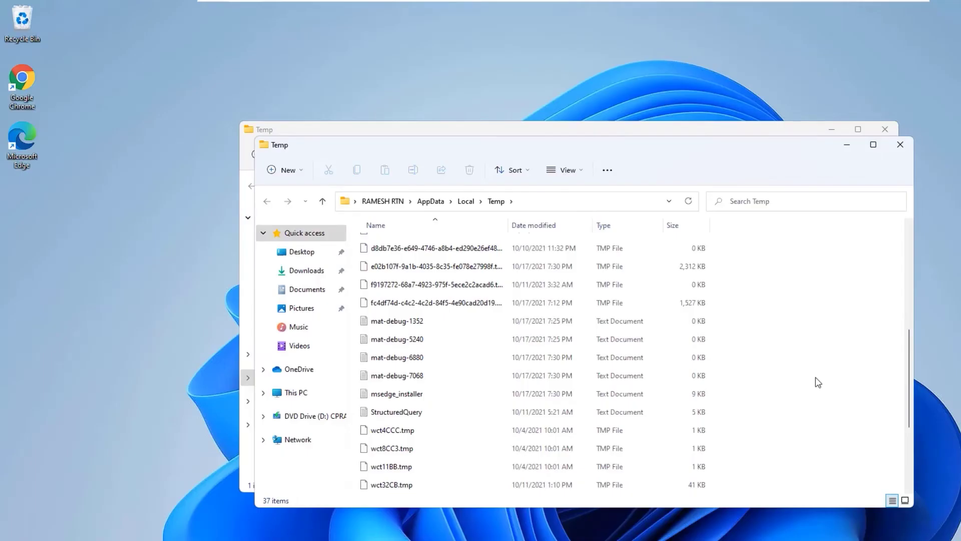
Delete all 37 temp items, skipping in-use mat-debug-6880 and msedge_installer, then close the window
{"action": "key", "text": "ctrl+a"}
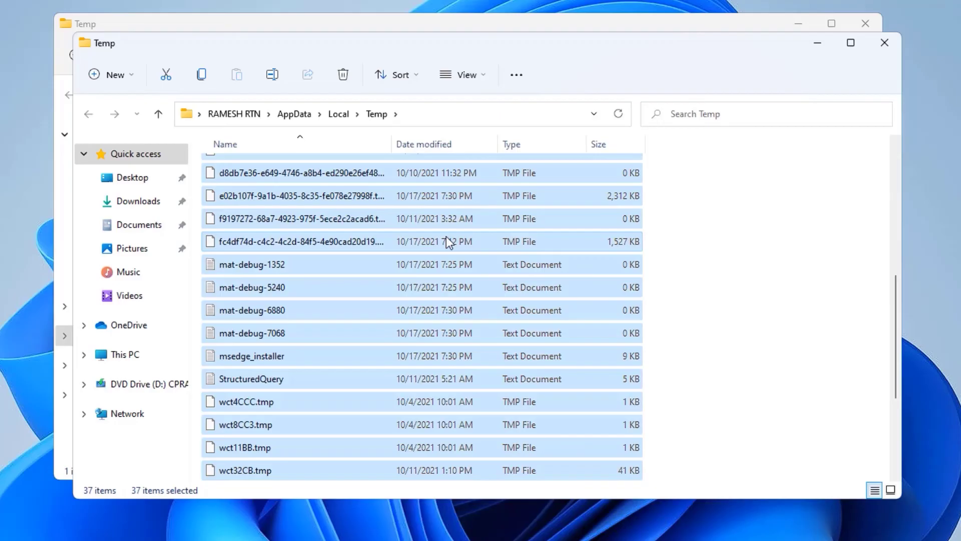
{"action": "right_click", "coordinate": [553, 301]}
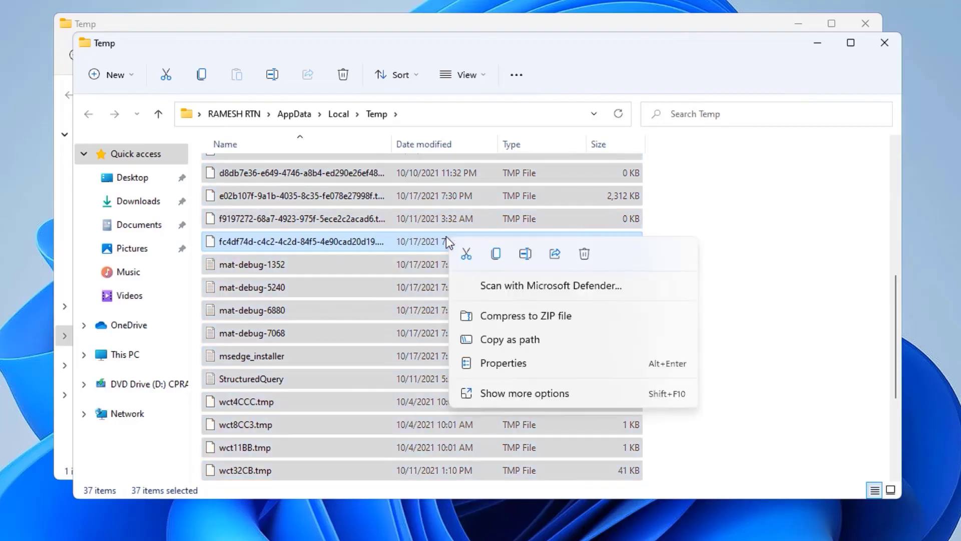
{"action": "left_click", "coordinate": [584, 254]}
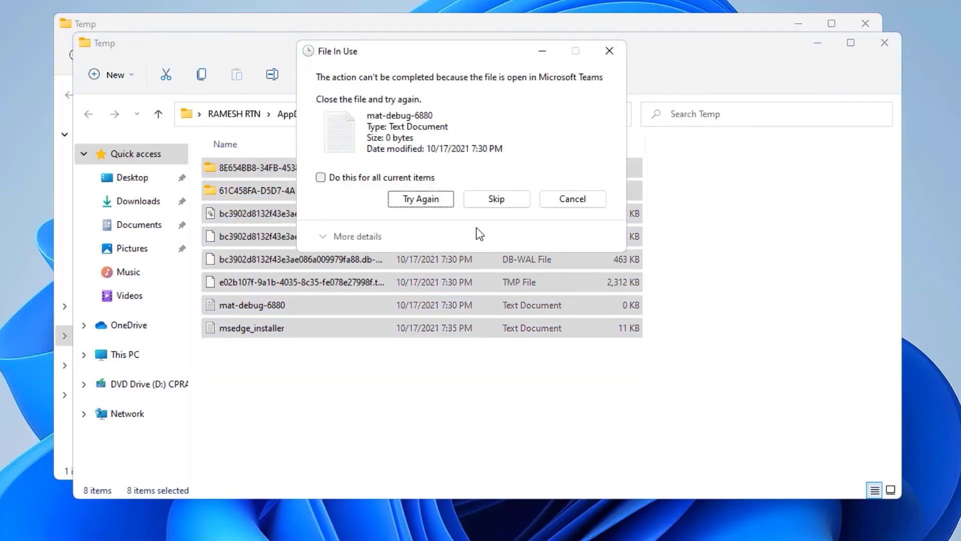
{"action": "left_click", "coordinate": [497, 205]}
{"action": "left_click", "coordinate": [498, 206]}
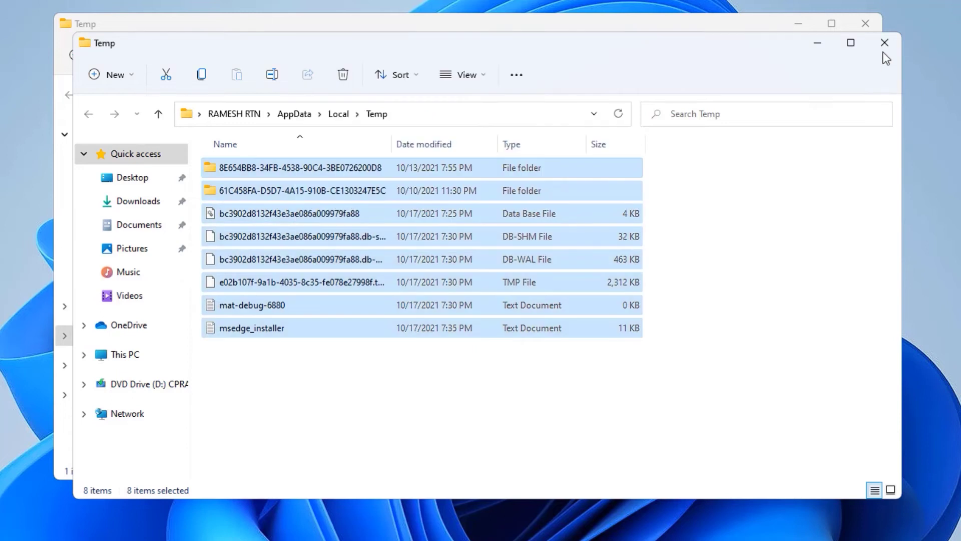
{"action": "left_click", "coordinate": [883, 45]}
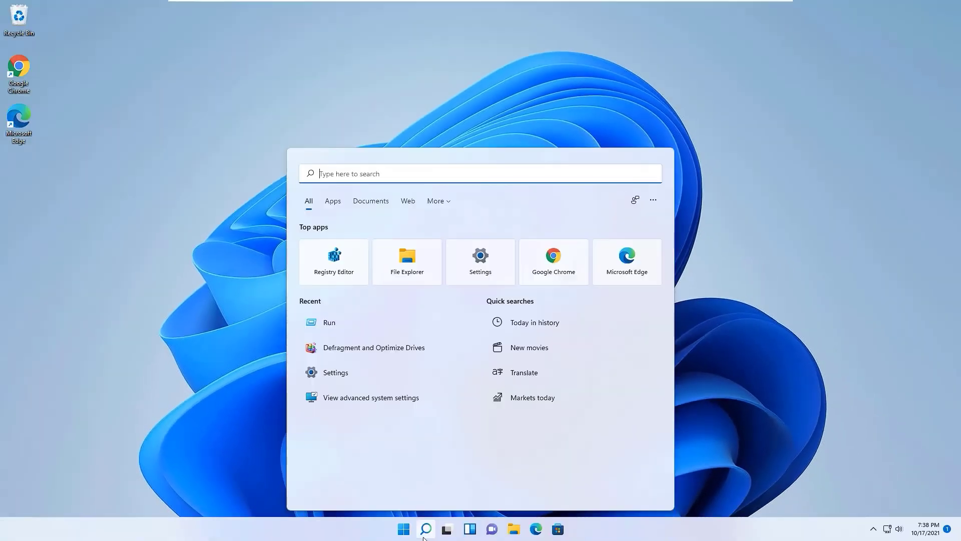
Open C:\Windows\Prefetch via Run 'prefetch', grant permission, and select all 177 files
{"action": "left_click", "coordinate": [339, 325]}
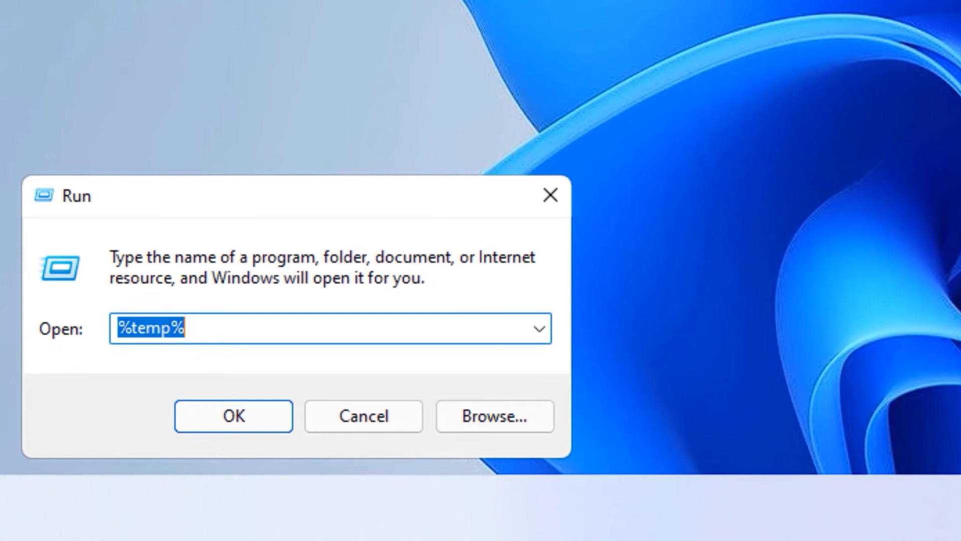
{"action": "type", "text": "prefet"}
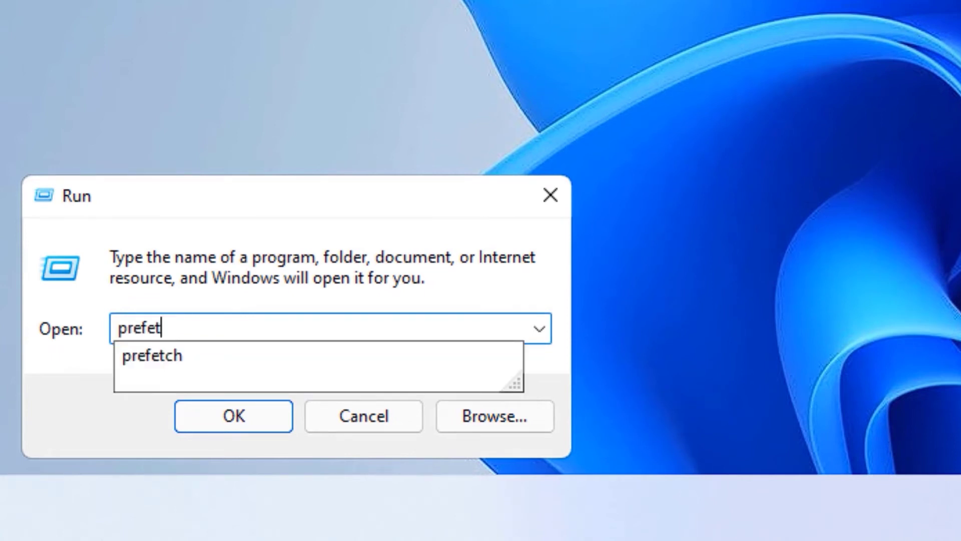
{"action": "type", "text": "ch"}
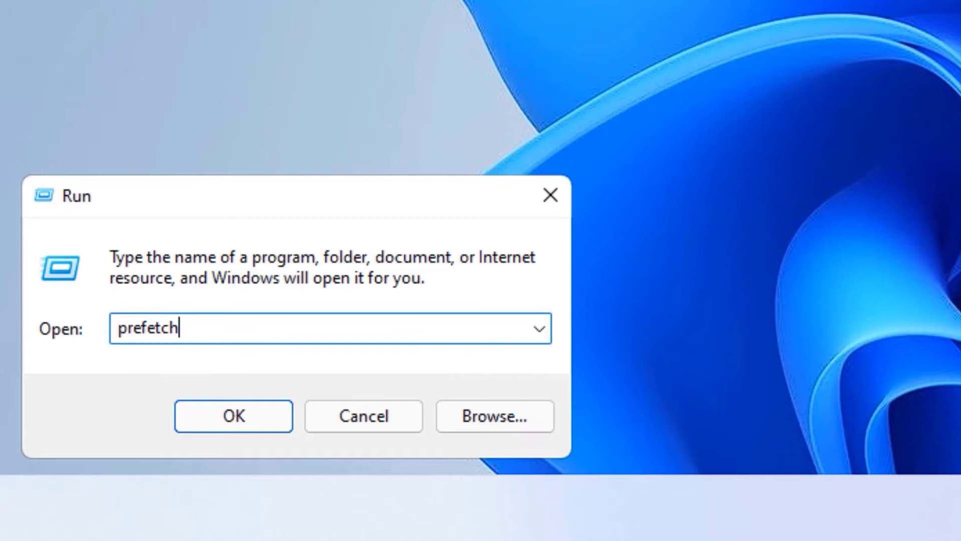
{"action": "key", "text": "Return"}
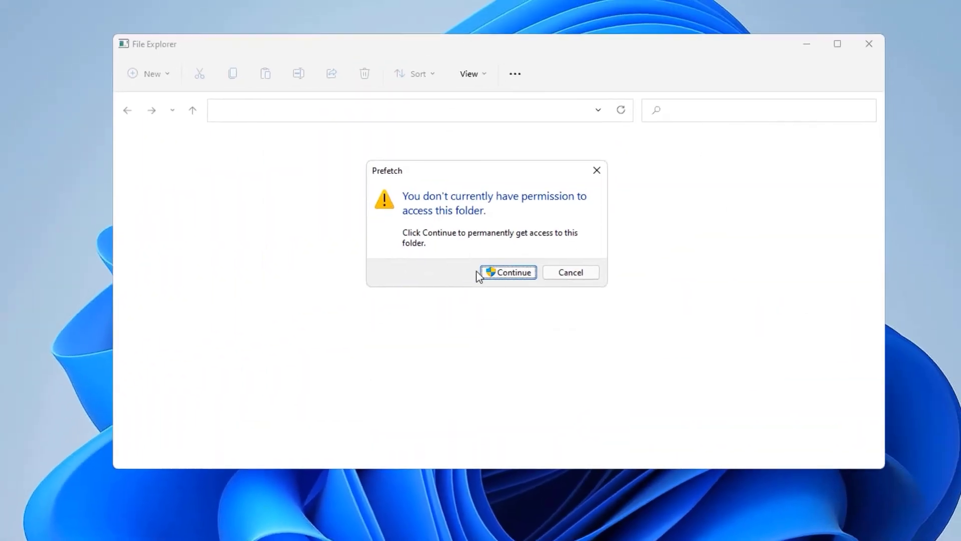
{"action": "left_click", "coordinate": [482, 275]}
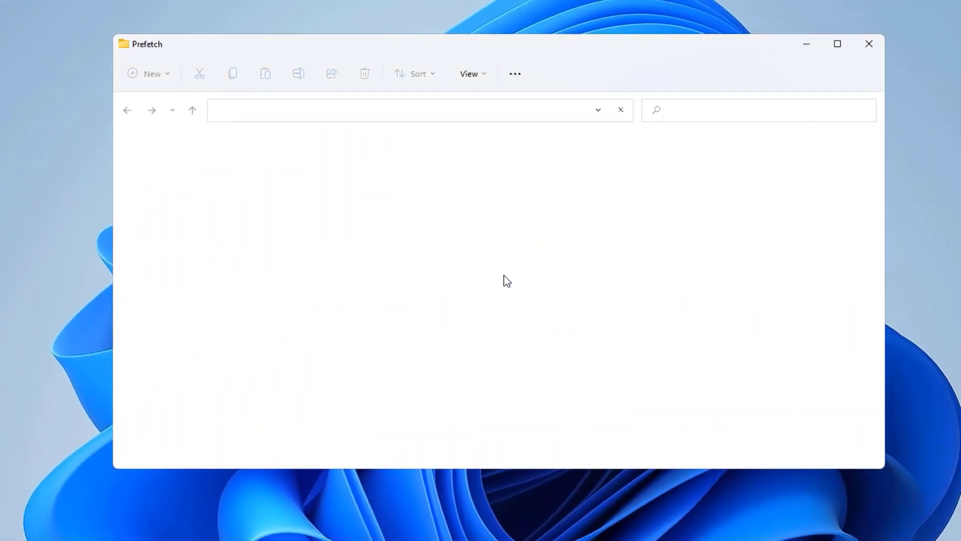
{"action": "key", "text": "ctrl+a"}
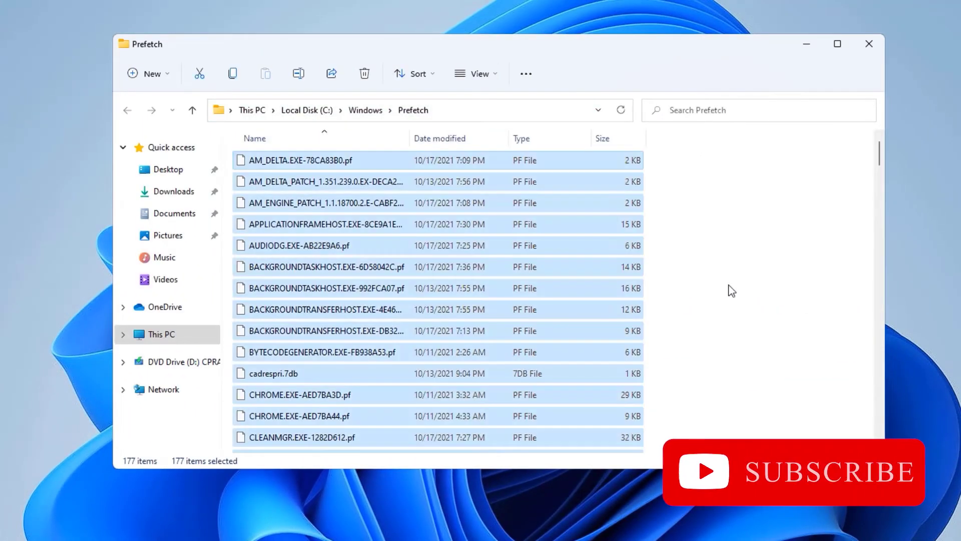
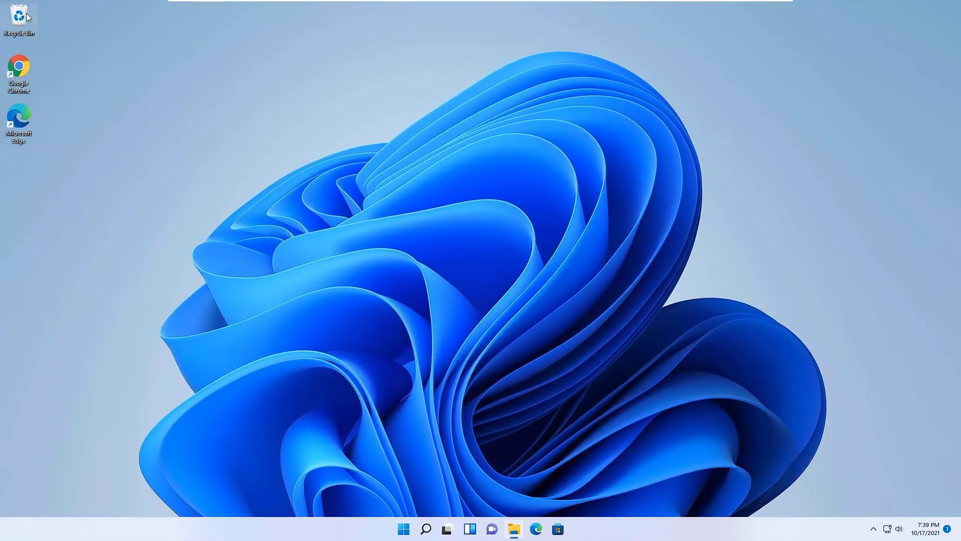
Select all 456 items in the Recycle Bin and permanently delete them
{"action": "double_click", "coordinate": [30, 25]}
{"action": "left_click", "coordinate": [428, 275]}
{"action": "key", "text": "ctrl+a"}
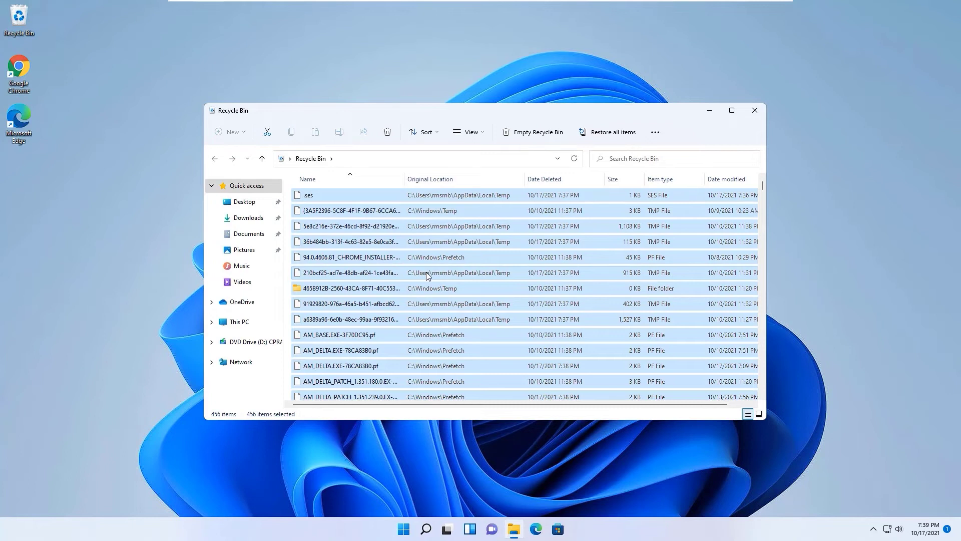
{"action": "key", "text": "Delete"}
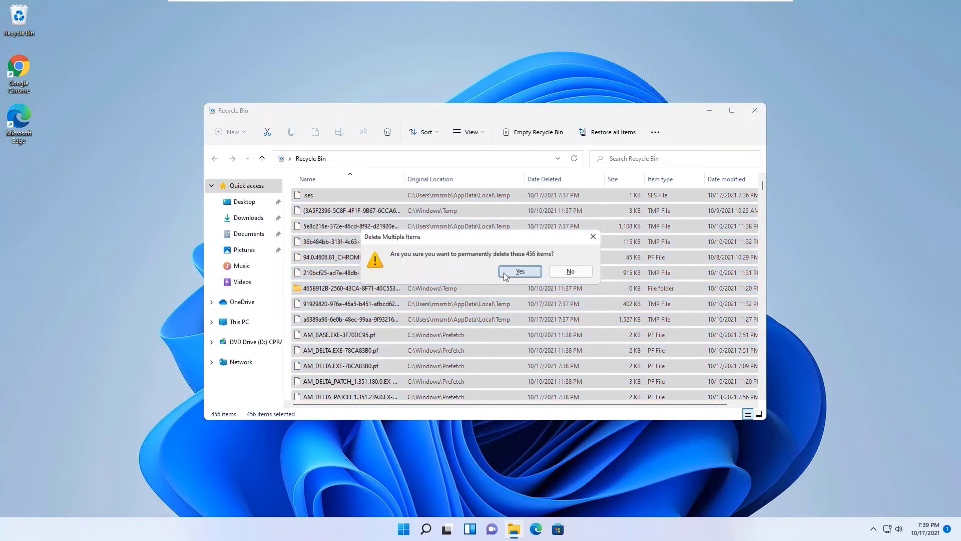
{"action": "left_click", "coordinate": [520, 272]}
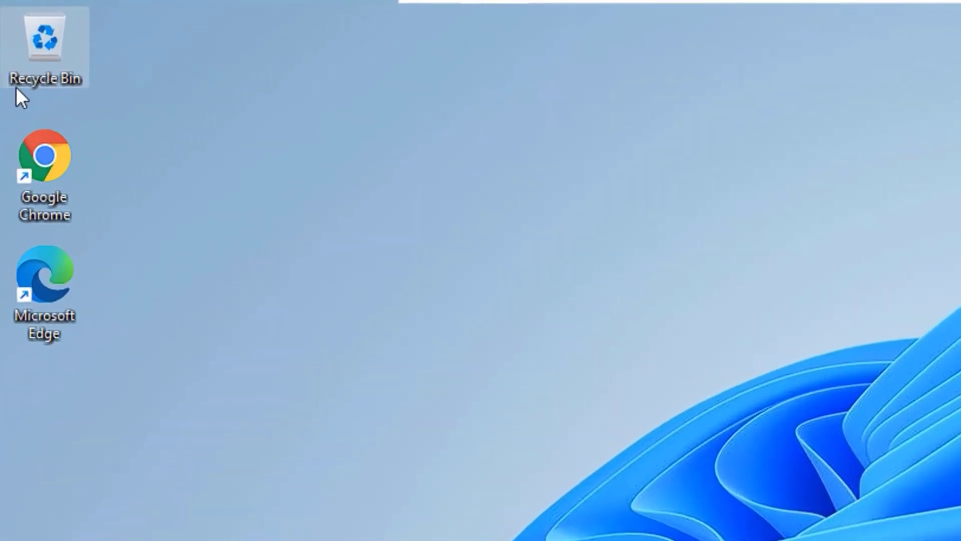
Change the Recycle Bin's maximum size on Local Disk (C:) from 5088 MB to 3000 MB
{"action": "right_click", "coordinate": [8, 13]}
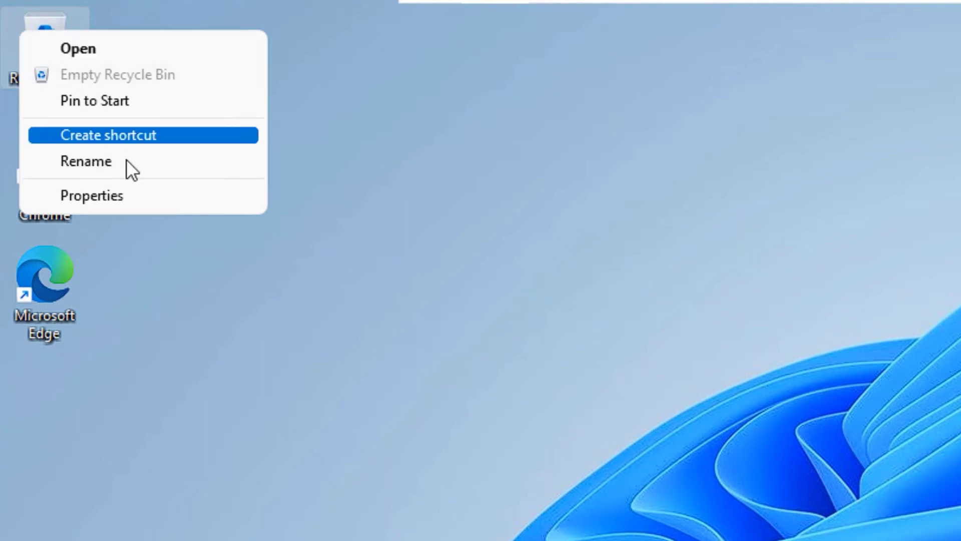
{"action": "left_click", "coordinate": [110, 196]}
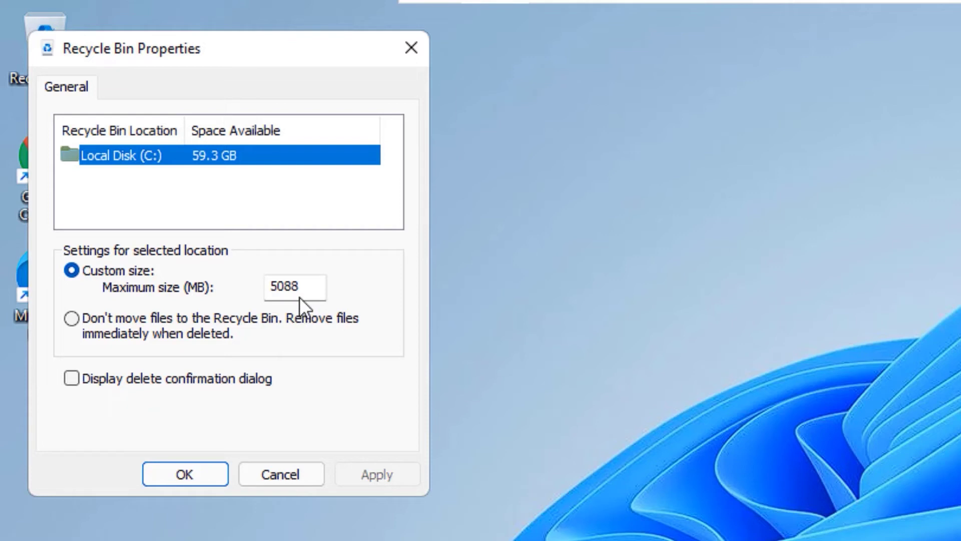
{"action": "left_click_drag", "start_coordinate": [300, 297], "coordinate": [230, 283]}
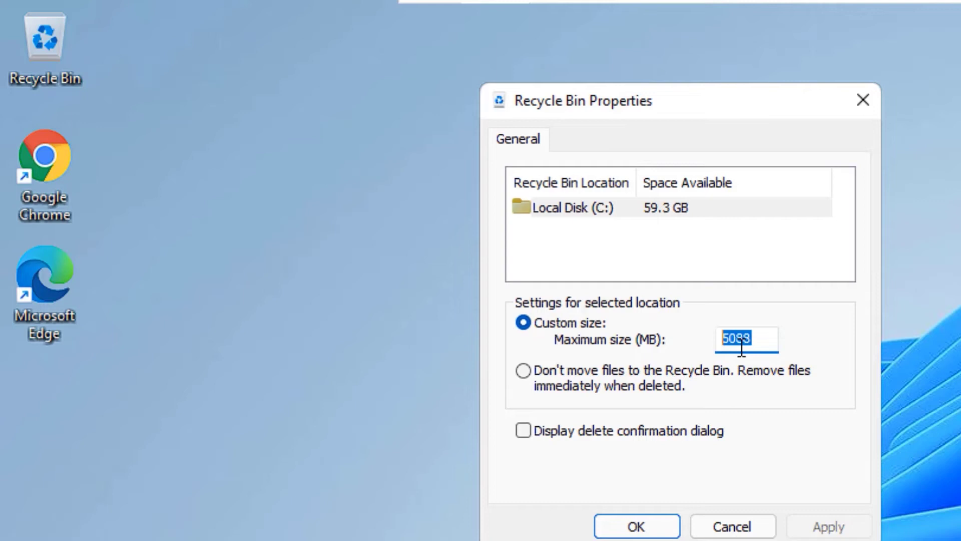
{"action": "type", "text": "3000"}
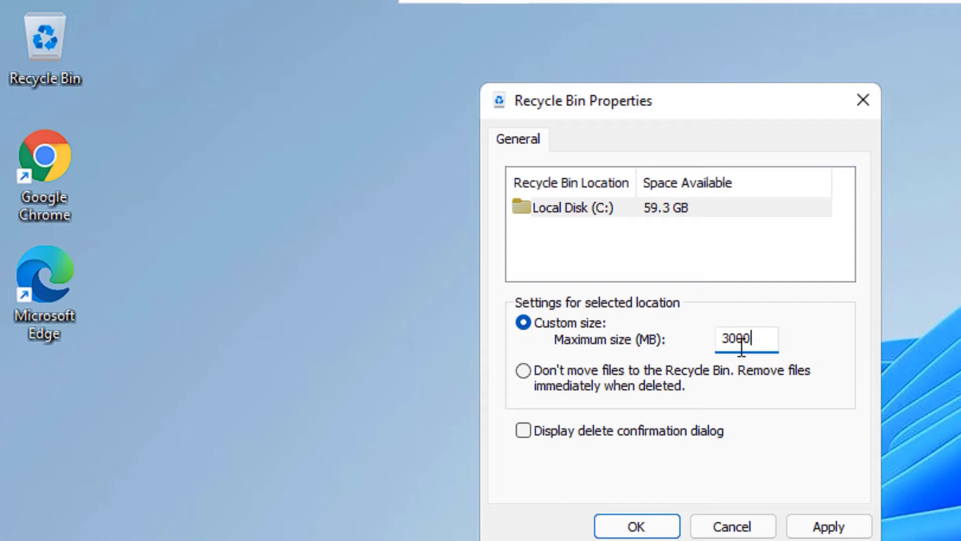
{"action": "left_click", "coordinate": [826, 526]}
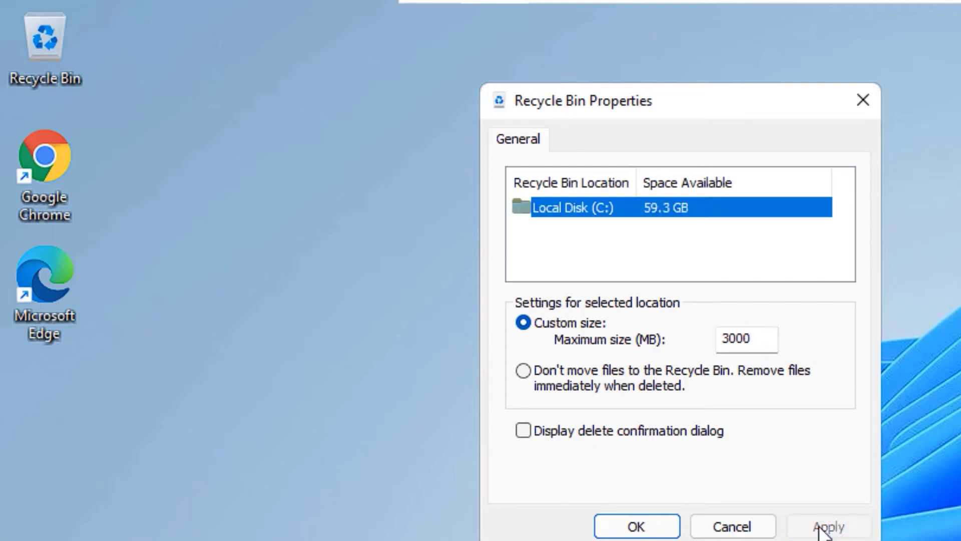
{"action": "left_click", "coordinate": [628, 527]}
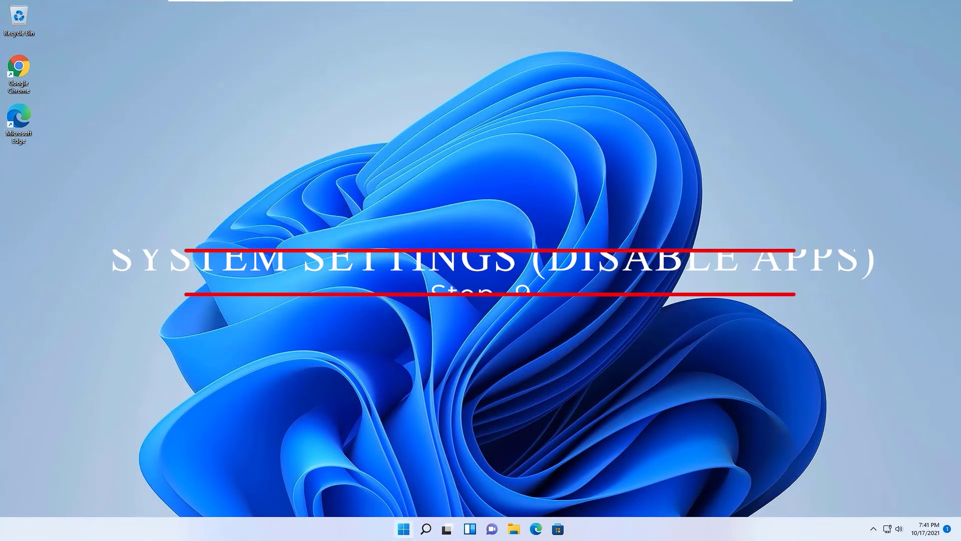
Find the Settings app through Windows search and launch it
{"action": "right_click", "coordinate": [425, 530]}
{"action": "left_click", "coordinate": [426, 538]}
{"action": "left_click", "coordinate": [425, 538]}
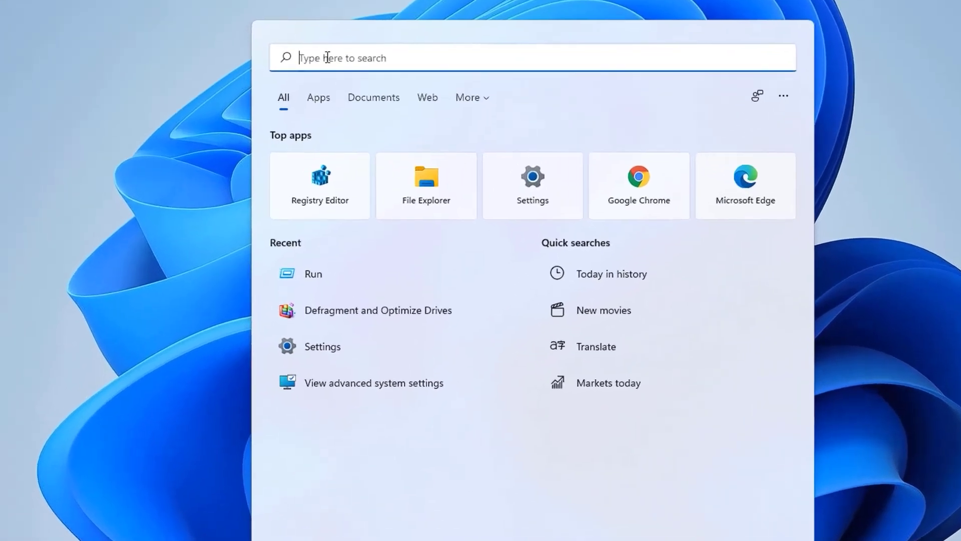
{"action": "type", "text": "settings"}
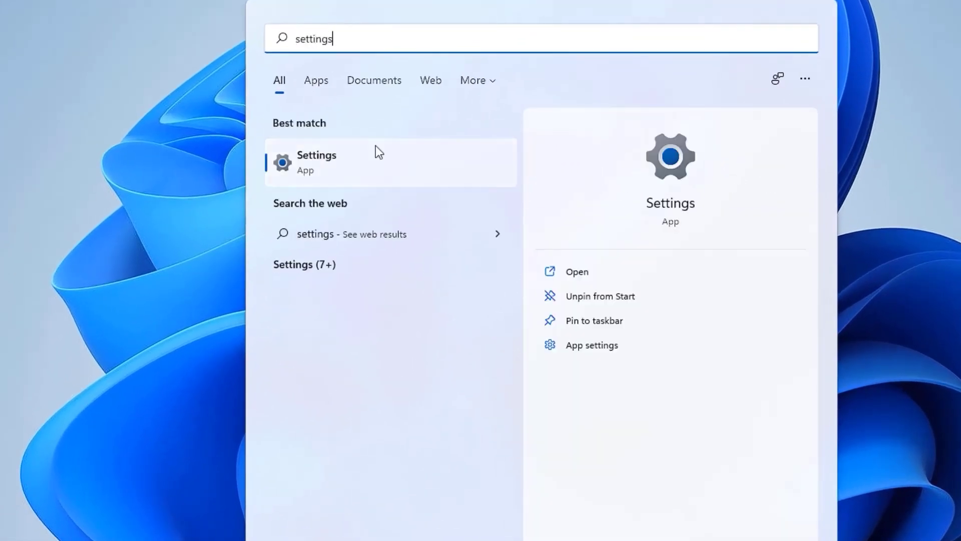
{"action": "left_click", "coordinate": [317, 164]}
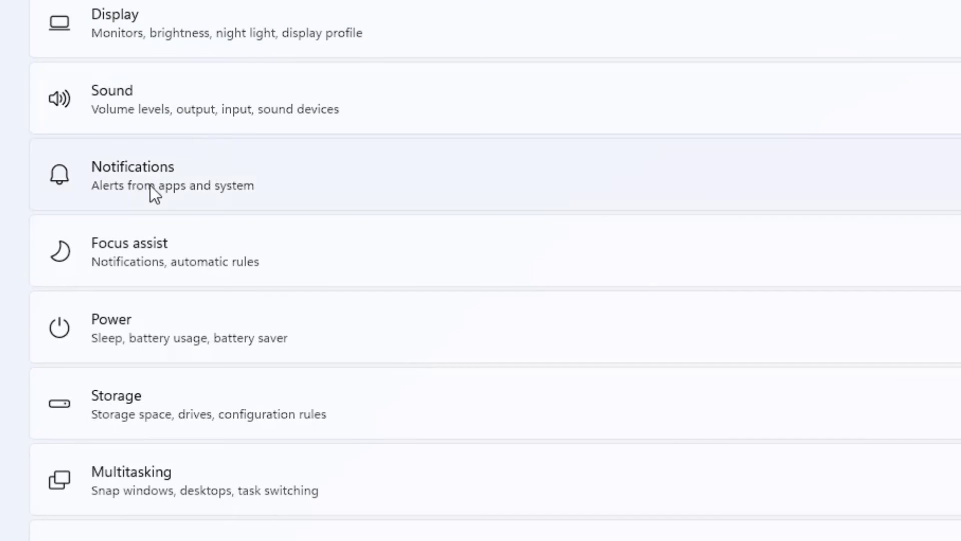
Switch off notifications from apps and other senders, then return to System
{"action": "left_click", "coordinate": [150, 185]}
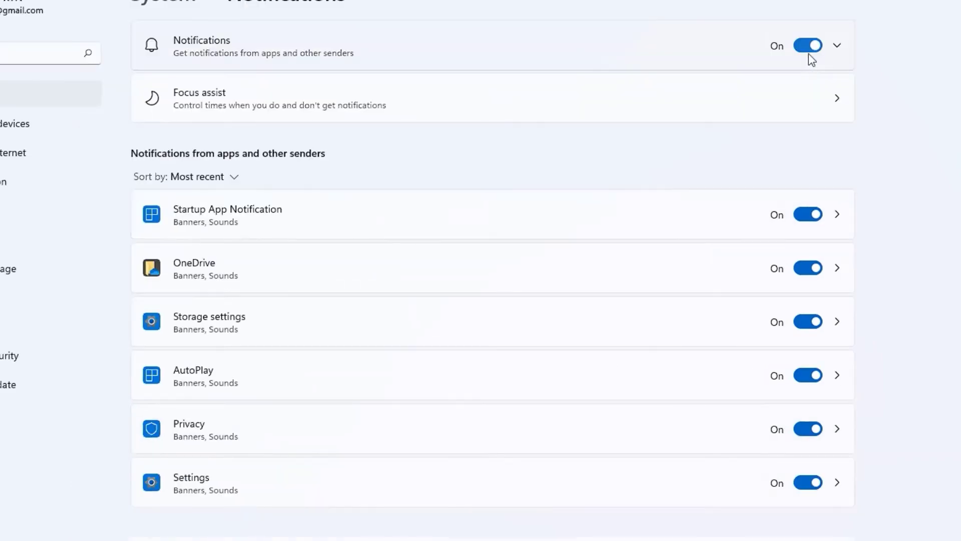
{"action": "left_click", "coordinate": [809, 53]}
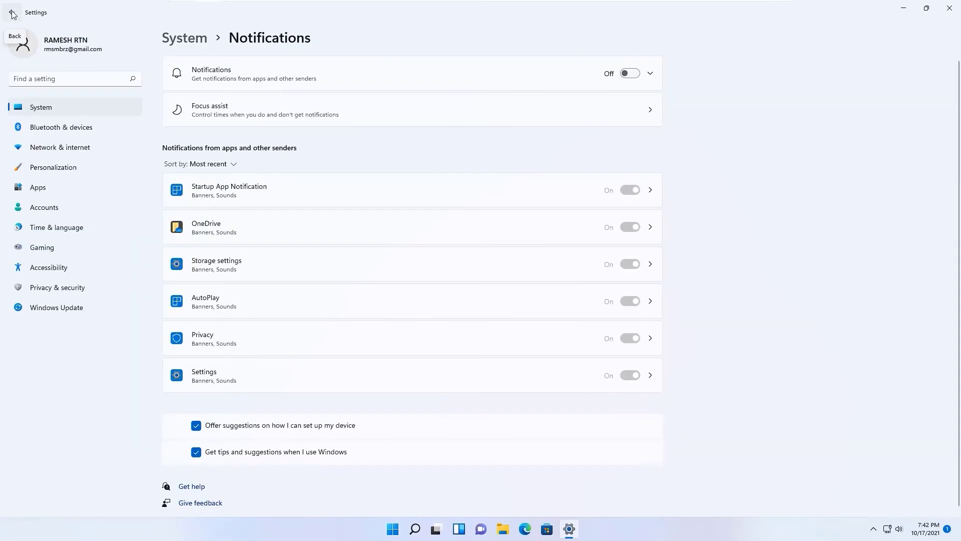
{"action": "left_click", "coordinate": [13, 14]}
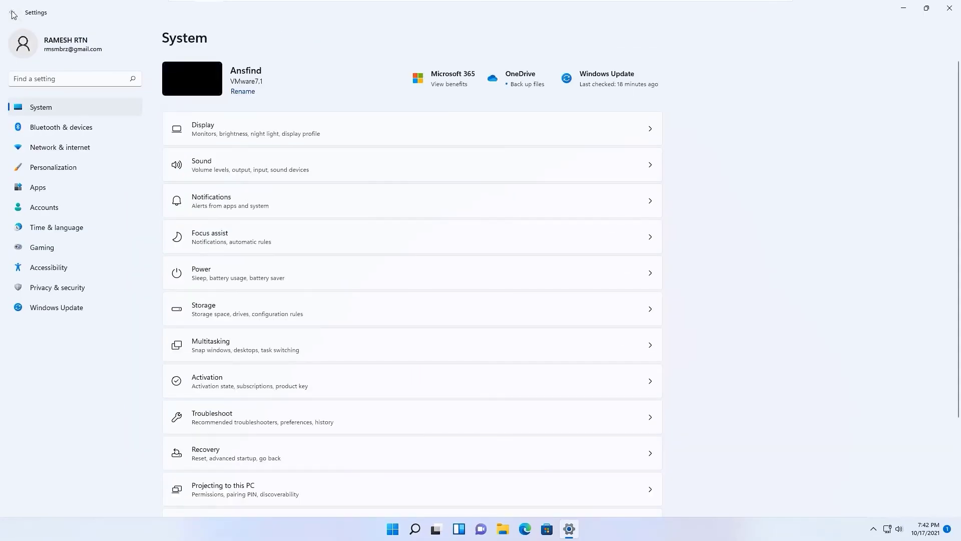
In Gaming > Xbox Game Bar, stop the controller button from opening Game Bar
{"action": "left_click", "coordinate": [35, 251]}
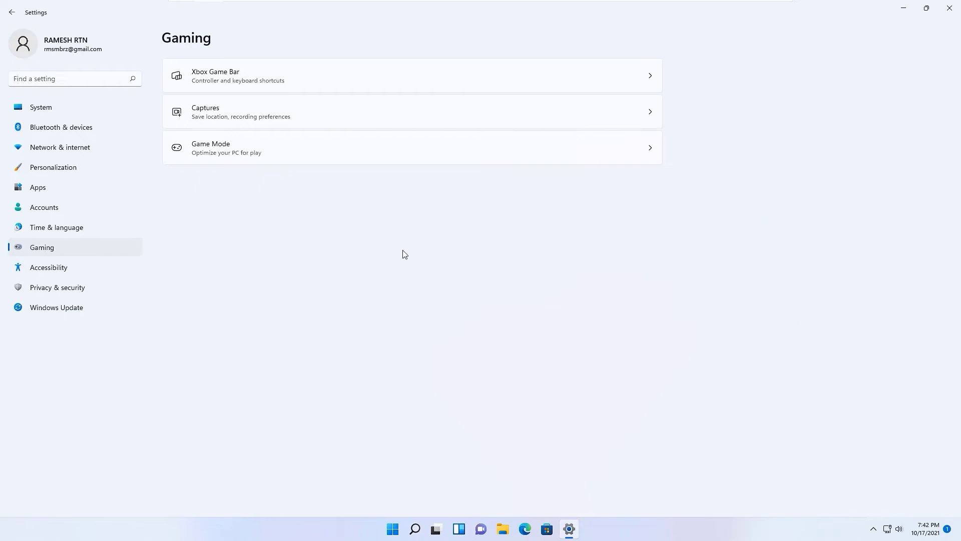
{"action": "left_click", "coordinate": [372, 86]}
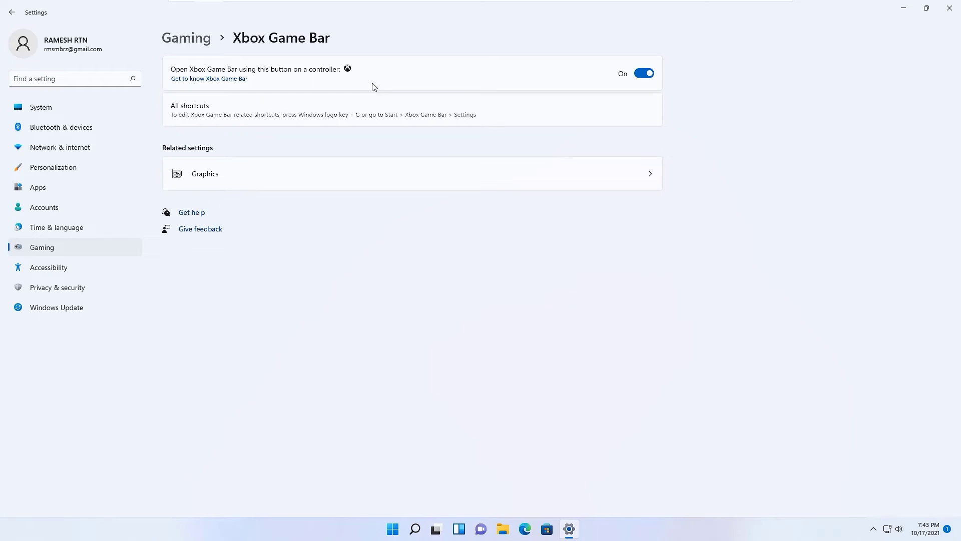
{"action": "left_click", "coordinate": [647, 75]}
{"action": "left_click", "coordinate": [12, 12]}
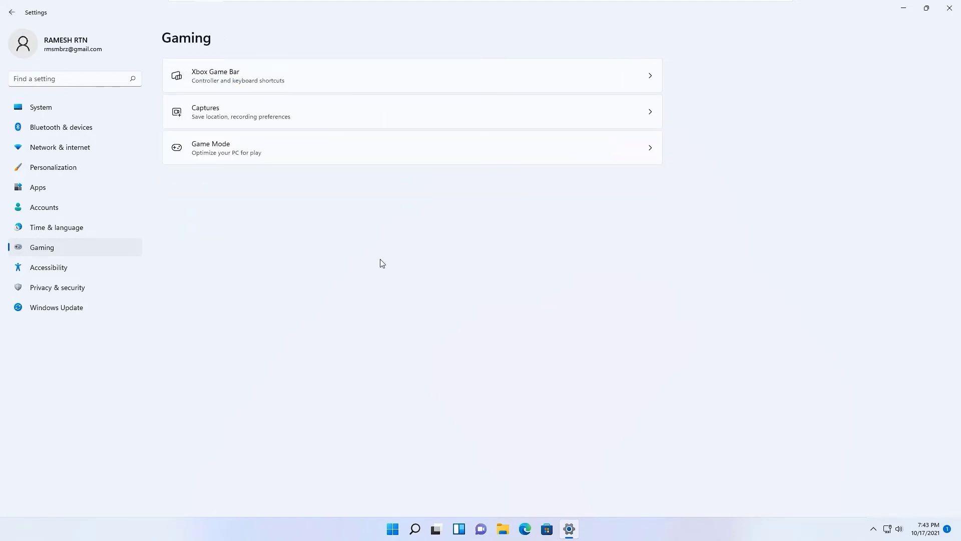
Turn off advertising-ID ads, language-list website content, app-launch tracking and suggested Settings content
{"action": "left_click", "coordinate": [75, 288]}
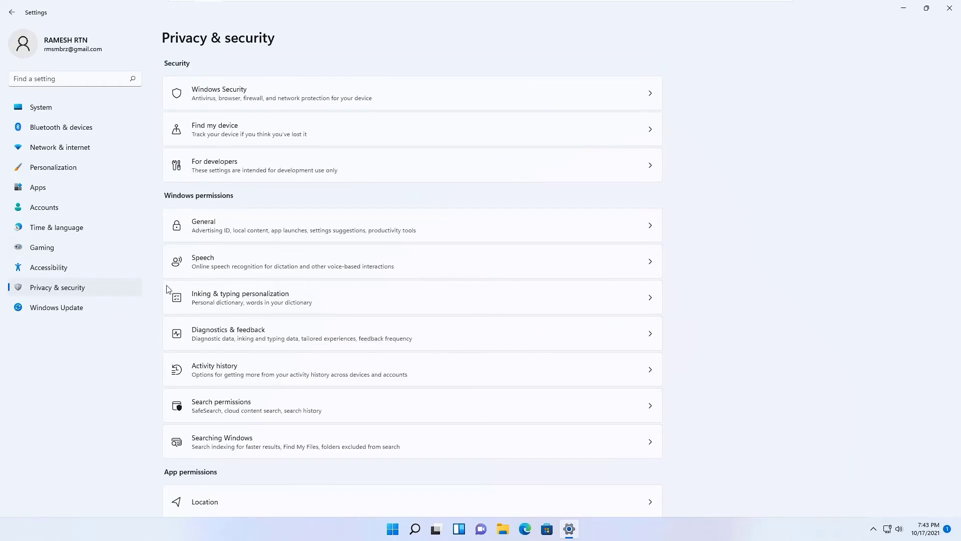
{"action": "left_click", "coordinate": [225, 225]}
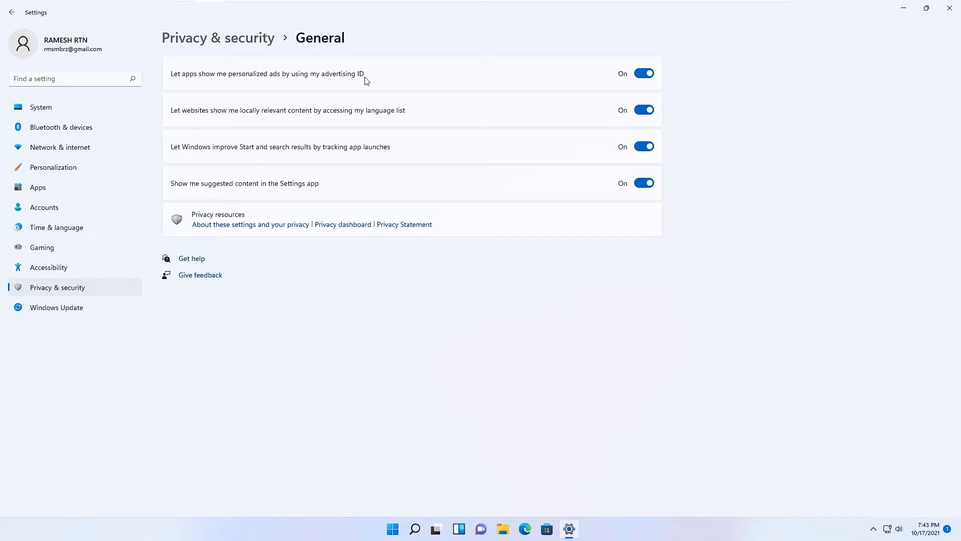
{"action": "left_click", "coordinate": [648, 74]}
{"action": "left_click", "coordinate": [640, 110]}
{"action": "left_click", "coordinate": [643, 147]}
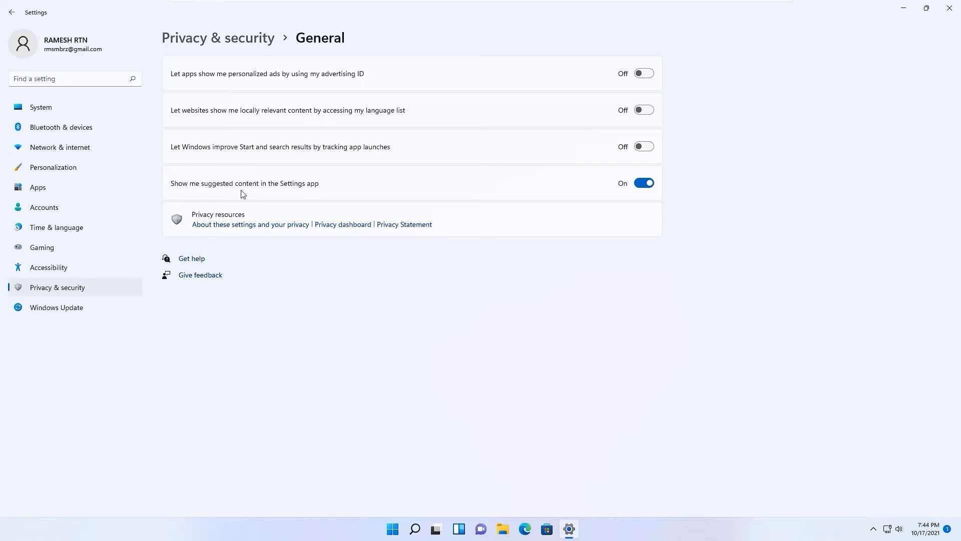
{"action": "left_click", "coordinate": [641, 186]}
Switch Location services off entirely, then go to the Camera permissions page
{"action": "key", "text": "alt+Left"}
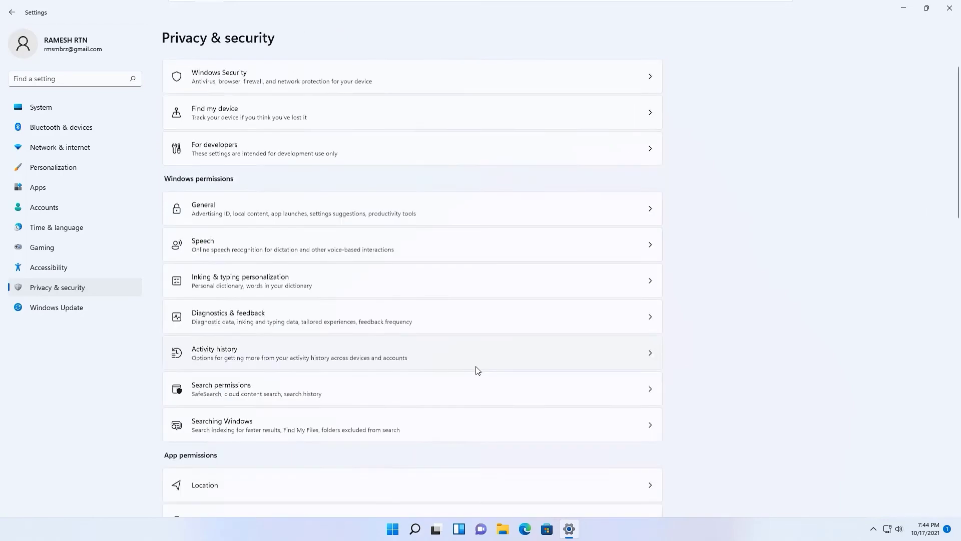
{"action": "scroll", "coordinate": [476, 368], "scroll_direction": "down", "scroll_amount": 3}
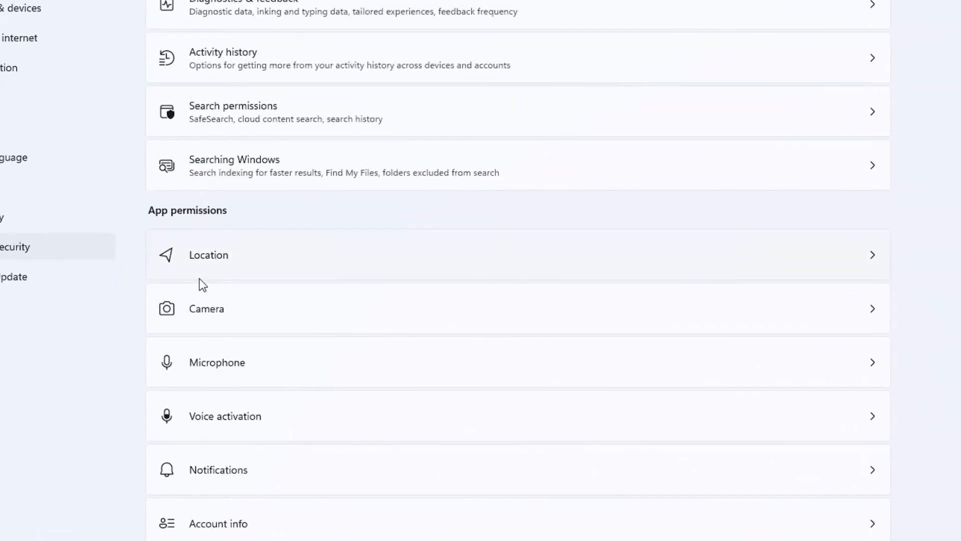
{"action": "left_click", "coordinate": [199, 301]}
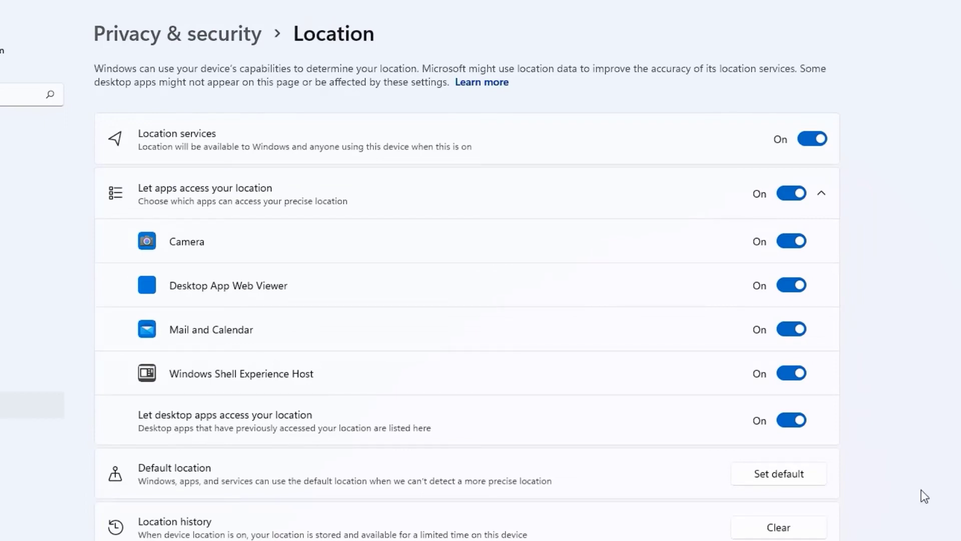
{"action": "left_click", "coordinate": [811, 144]}
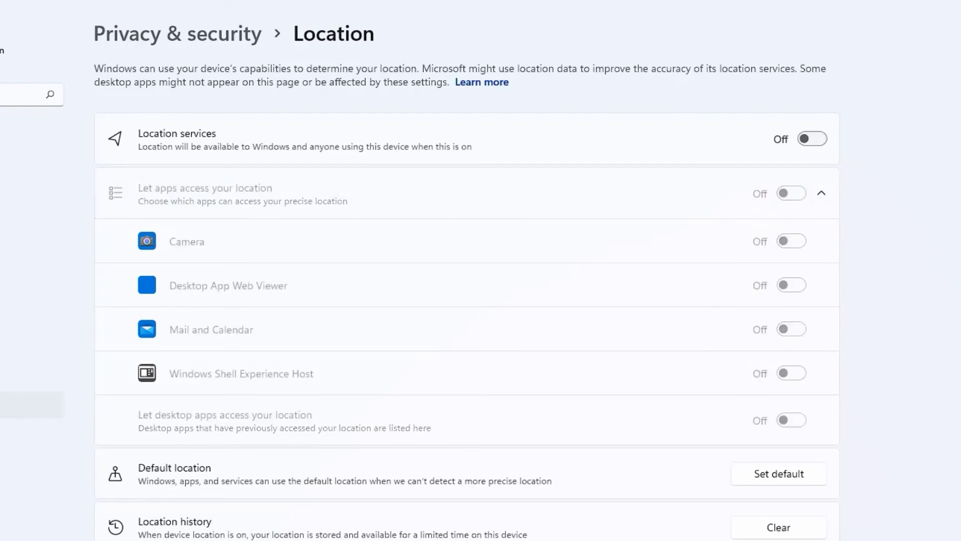
{"action": "key", "text": "alt+Left"}
{"action": "left_click", "coordinate": [223, 440]}
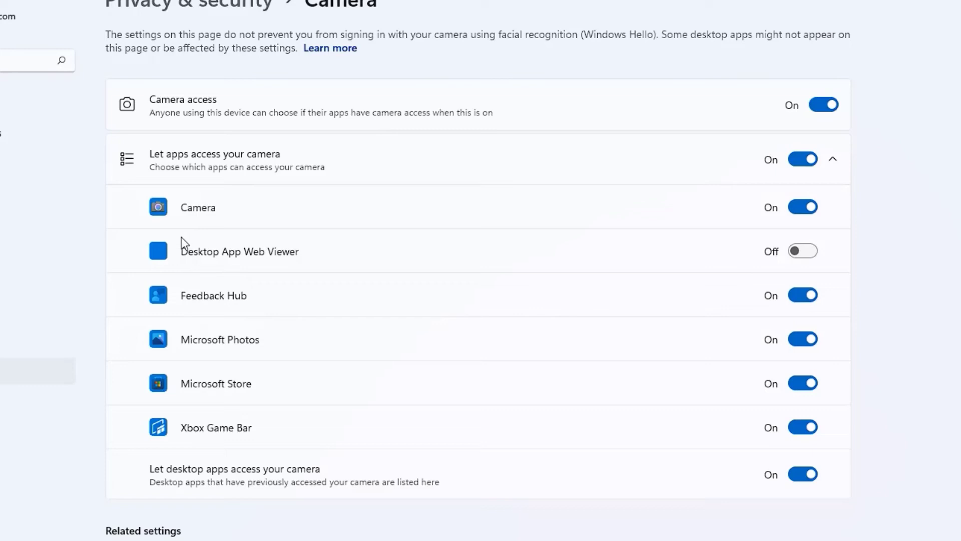
Block the camera for Feedback Hub, Store and Xbox Game Bar, then disable camera access entirely
{"action": "left_click", "coordinate": [803, 297]}
{"action": "left_click", "coordinate": [803, 383]}
{"action": "left_click", "coordinate": [803, 426]}
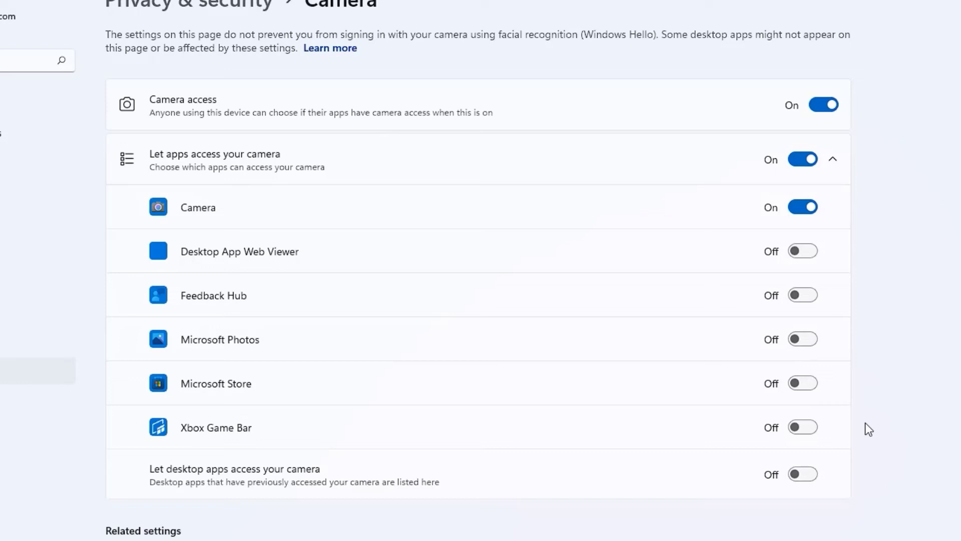
{"action": "left_click", "coordinate": [829, 106]}
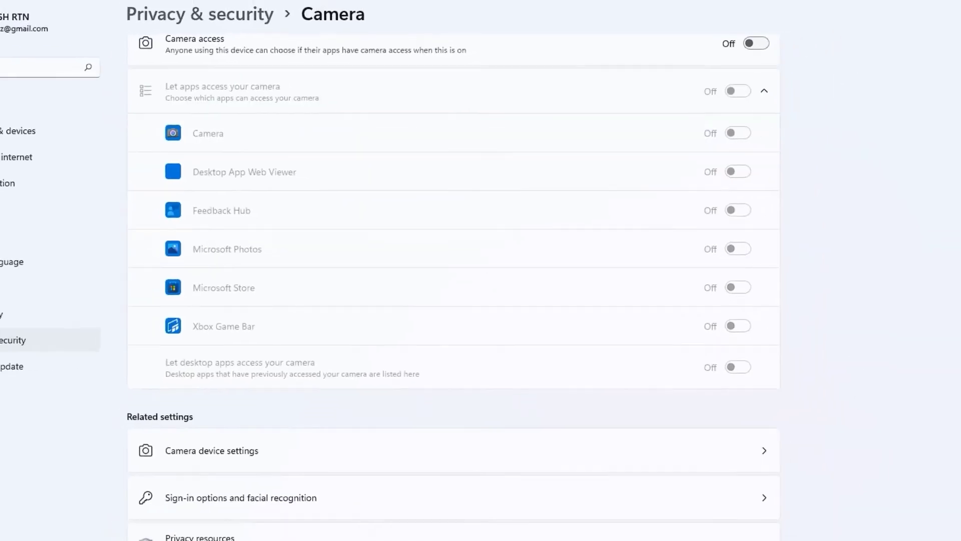
{"action": "scroll", "coordinate": [392, 384], "scroll_direction": "down", "scroll_amount": 5}
{"action": "left_click", "coordinate": [394, 376]}
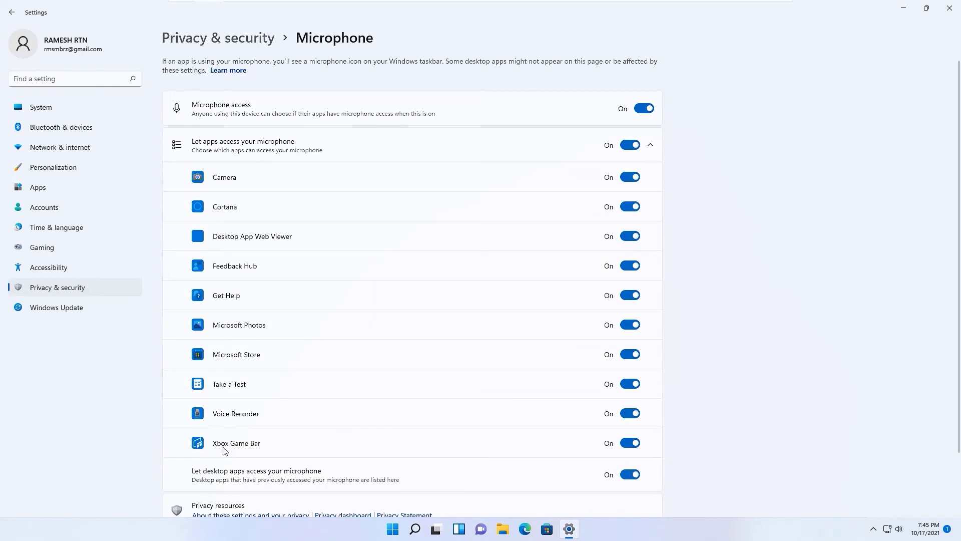
Block microphone for desktop apps, Xbox Game Bar, Take a Test, Store, Photos, Feedback Hub, Web Viewer, Cortana
{"action": "left_click", "coordinate": [635, 476]}
{"action": "left_click", "coordinate": [631, 441]}
{"action": "left_click", "coordinate": [630, 384]}
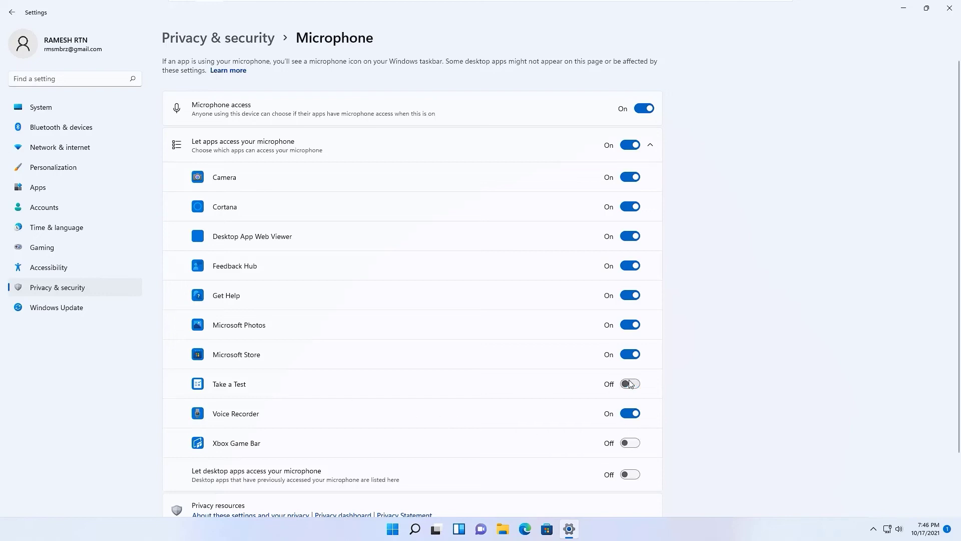
{"action": "left_click", "coordinate": [630, 354]}
{"action": "left_click", "coordinate": [636, 326]}
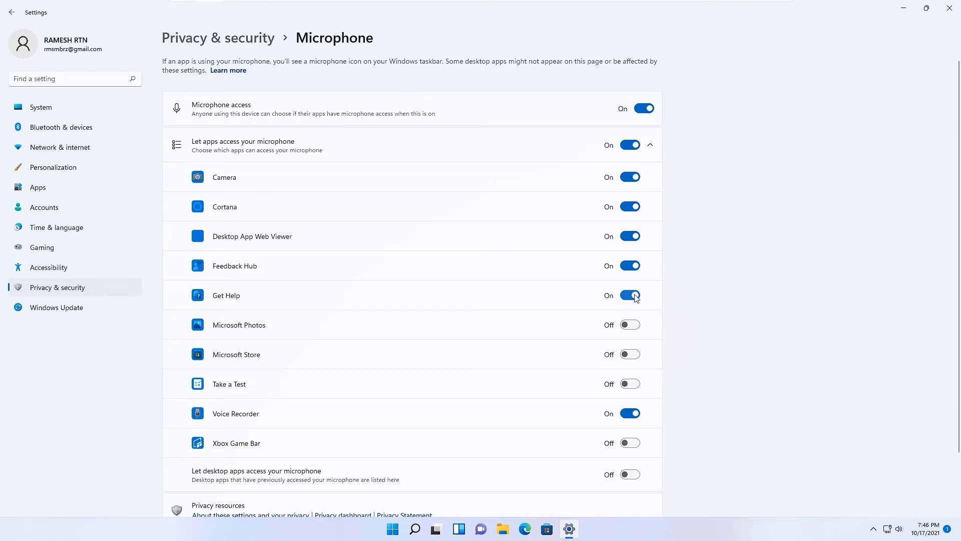
{"action": "left_click", "coordinate": [631, 266]}
{"action": "left_click", "coordinate": [632, 236]}
{"action": "left_click", "coordinate": [634, 208]}
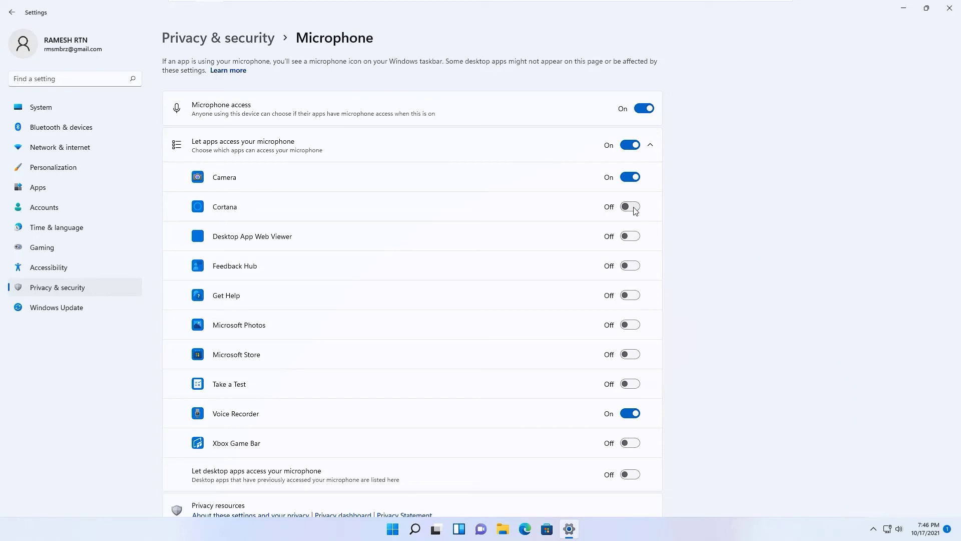
{"action": "left_click", "coordinate": [12, 12]}
{"action": "scroll", "coordinate": [313, 195], "scroll_direction": "down", "scroll_amount": 4}
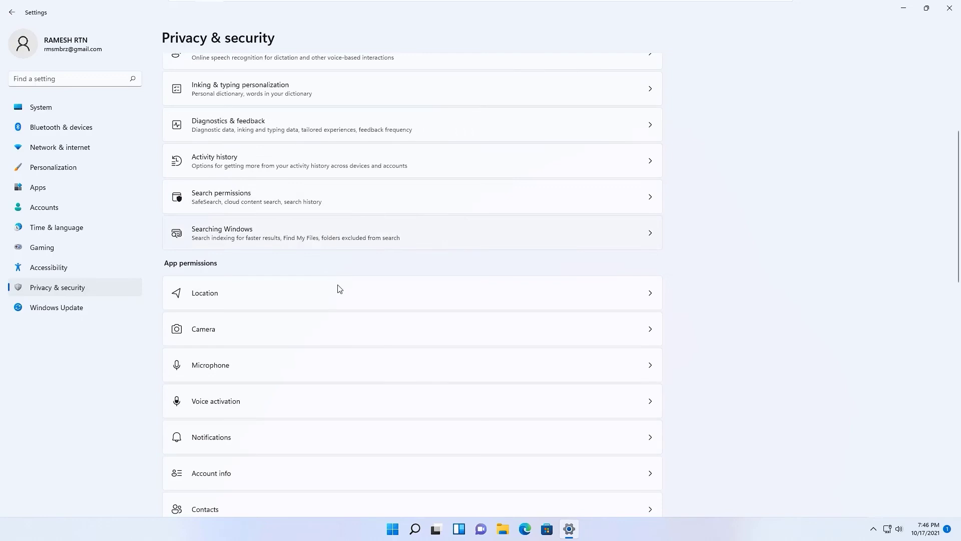
Turn off app access to notifications and contacts
{"action": "left_click", "coordinate": [239, 448]}
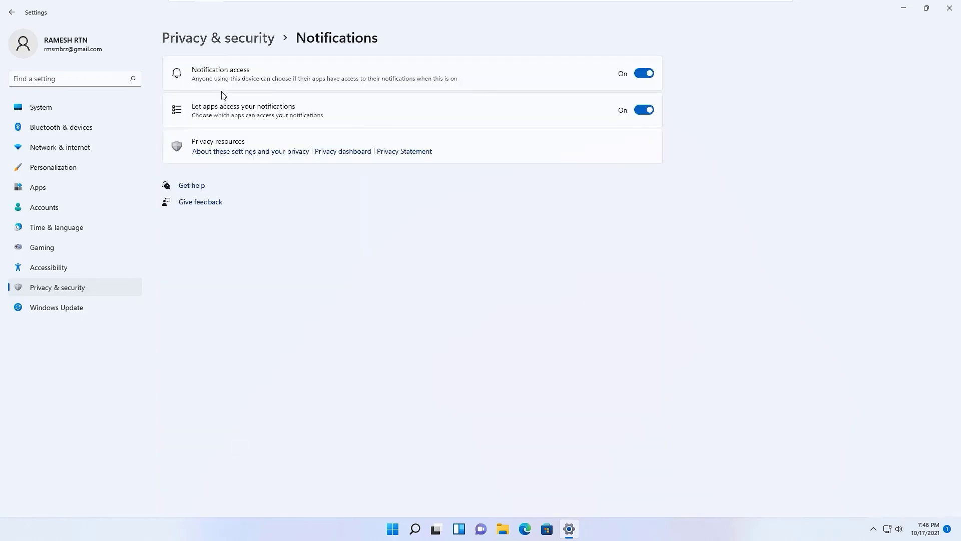
{"action": "left_click", "coordinate": [648, 77]}
{"action": "left_click", "coordinate": [15, 14]}
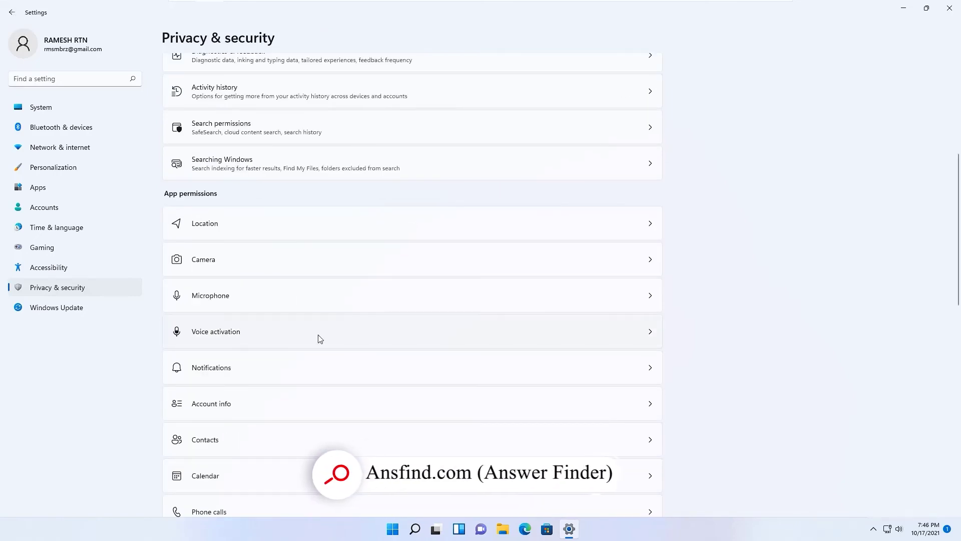
{"action": "left_click", "coordinate": [214, 440]}
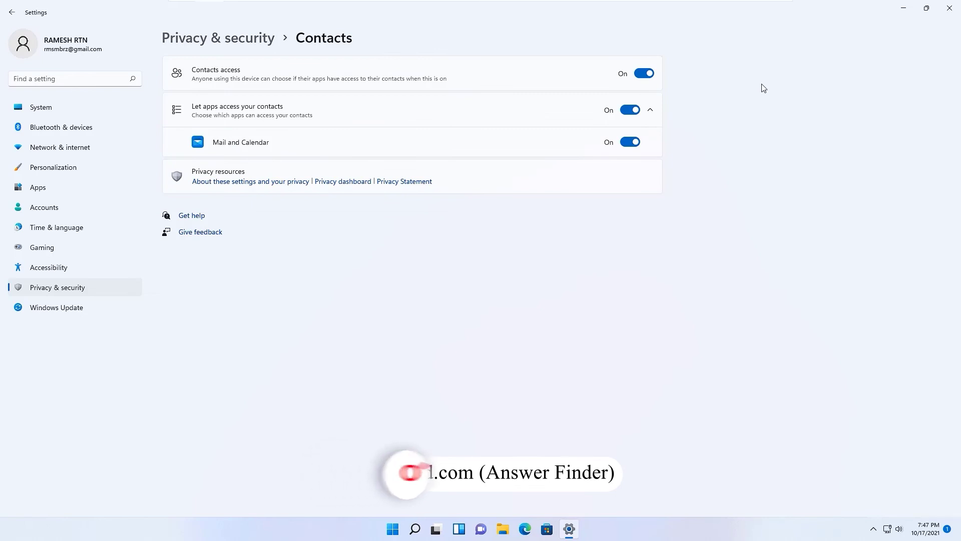
{"action": "left_click", "coordinate": [644, 73]}
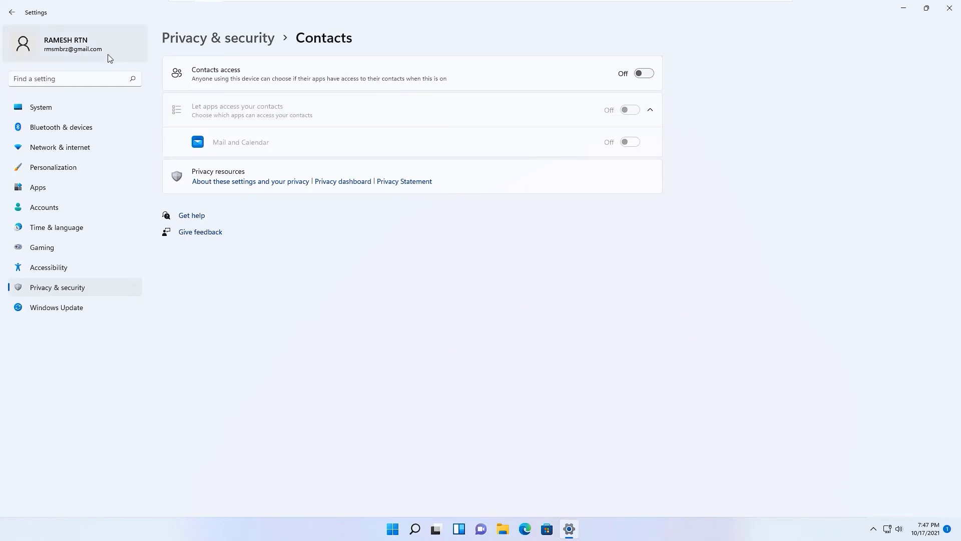
{"action": "left_click", "coordinate": [12, 12]}
Turn off calendar access, including for People, for all apps
{"action": "scroll", "coordinate": [465, 307], "scroll_direction": "down", "scroll_amount": 8}
{"action": "left_click", "coordinate": [275, 337]}
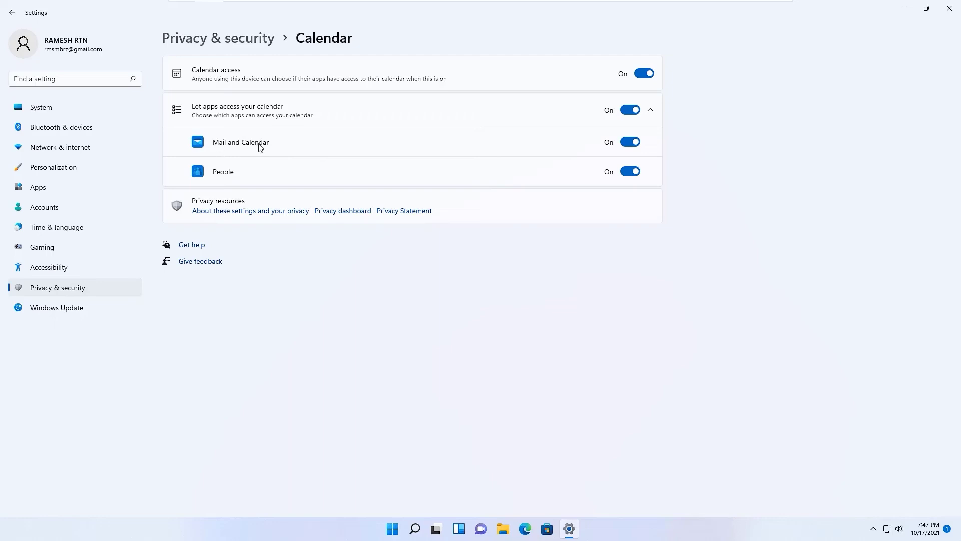
{"action": "left_click", "coordinate": [628, 175]}
{"action": "left_click", "coordinate": [644, 74]}
{"action": "left_click", "coordinate": [11, 12]}
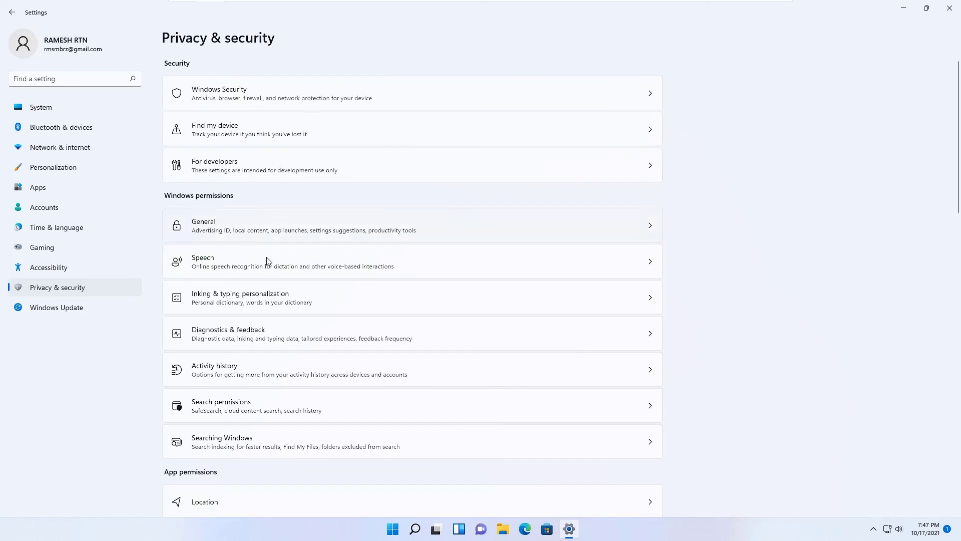
Turn off app access to phone calls and call history
{"action": "scroll", "coordinate": [259, 454], "scroll_direction": "down", "scroll_amount": 5}
{"action": "left_click", "coordinate": [259, 454]}
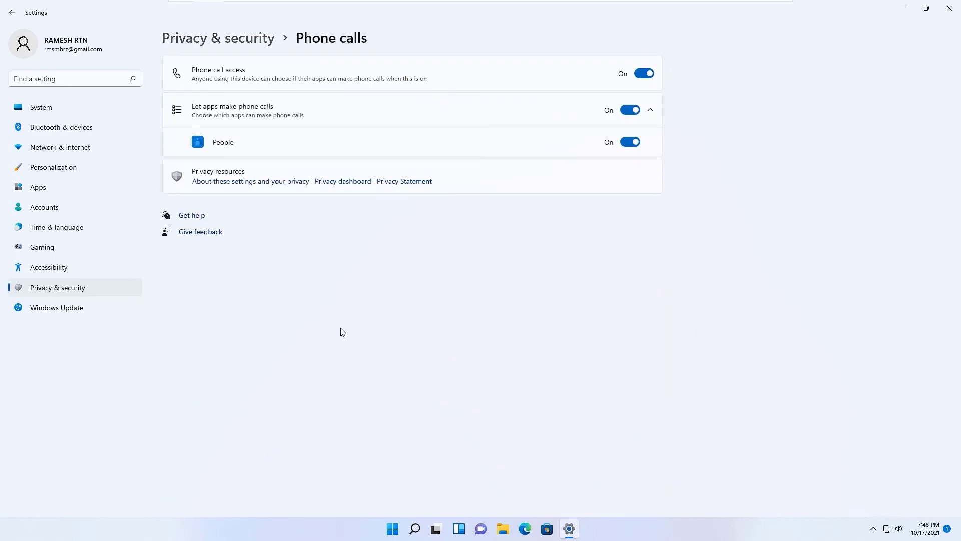
{"action": "left_click", "coordinate": [645, 75]}
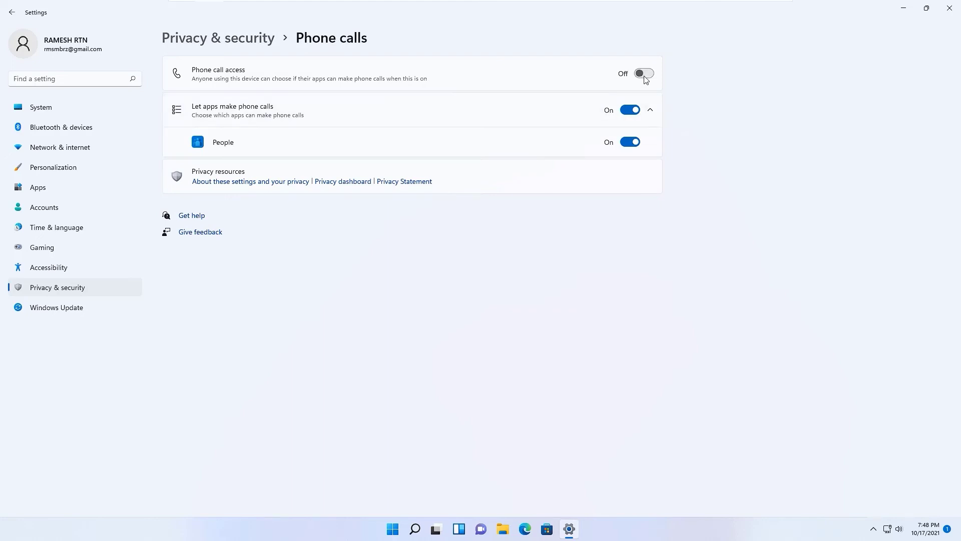
{"action": "left_click", "coordinate": [12, 9]}
{"action": "scroll", "coordinate": [402, 412], "scroll_direction": "down", "scroll_amount": 2}
{"action": "left_click", "coordinate": [274, 409]}
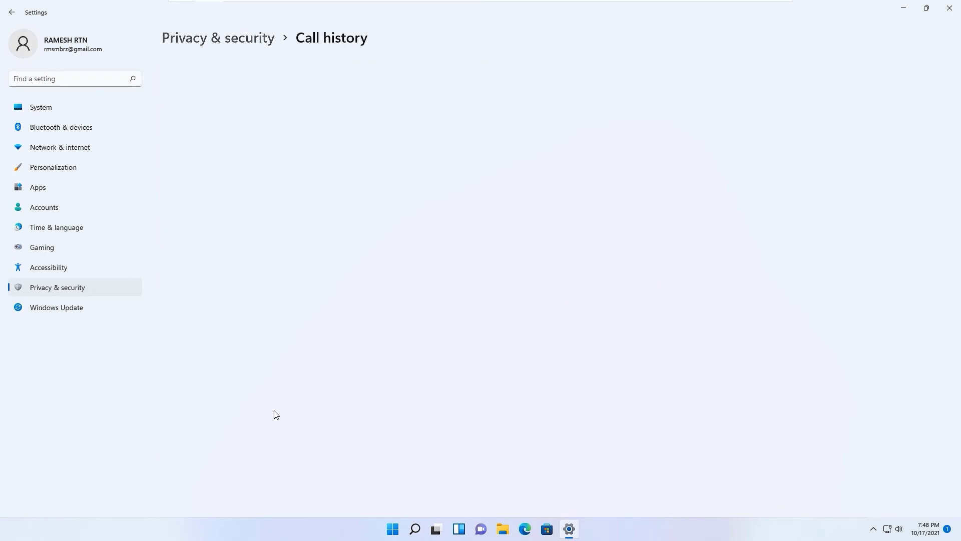
{"action": "left_click", "coordinate": [645, 75]}
{"action": "left_click", "coordinate": [12, 12]}
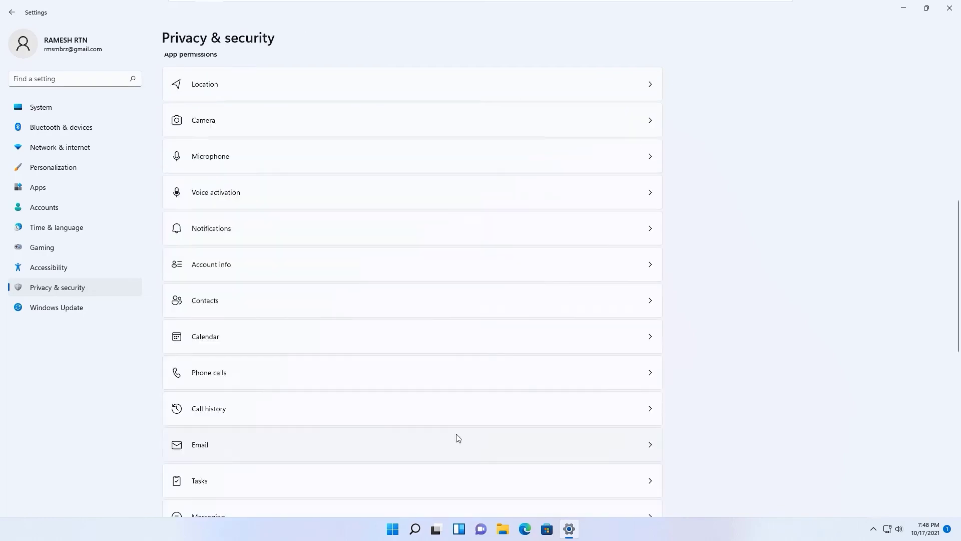
Turn off app access to email and tasks
{"action": "left_click", "coordinate": [456, 439]}
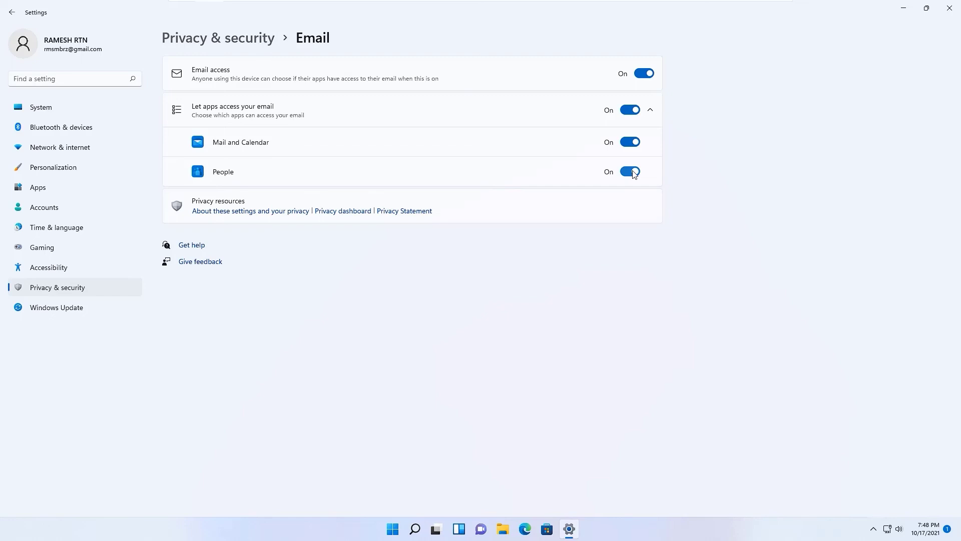
{"action": "left_click", "coordinate": [644, 74]}
{"action": "key", "text": "alt+Left"}
{"action": "scroll", "coordinate": [647, 486], "scroll_direction": "down", "scroll_amount": 10}
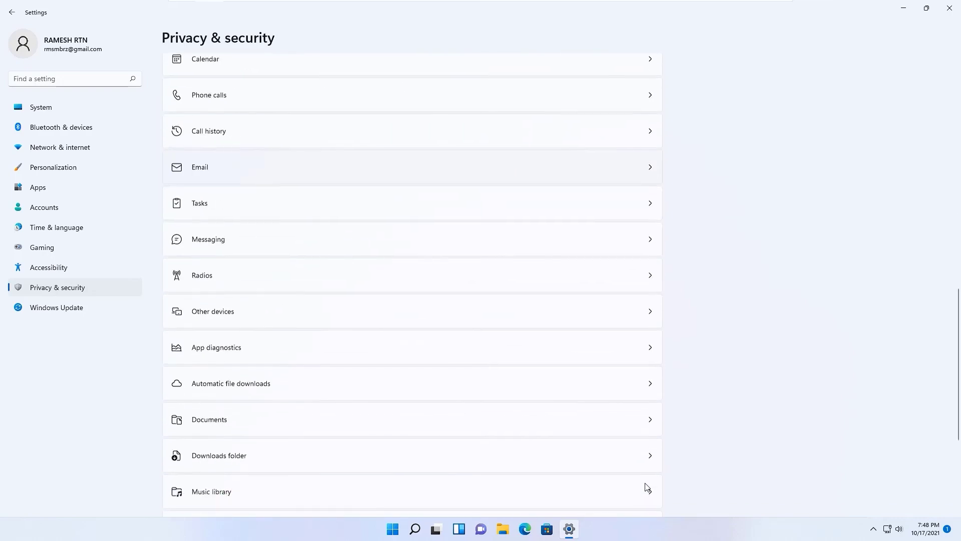
{"action": "left_click", "coordinate": [294, 212]}
{"action": "left_click", "coordinate": [638, 75]}
{"action": "key", "text": "alt+Left"}
Turn off messaging and radio control access for apps, then close Settings
{"action": "scroll", "coordinate": [307, 383], "scroll_direction": "down", "scroll_amount": 10}
{"action": "left_click", "coordinate": [302, 451]}
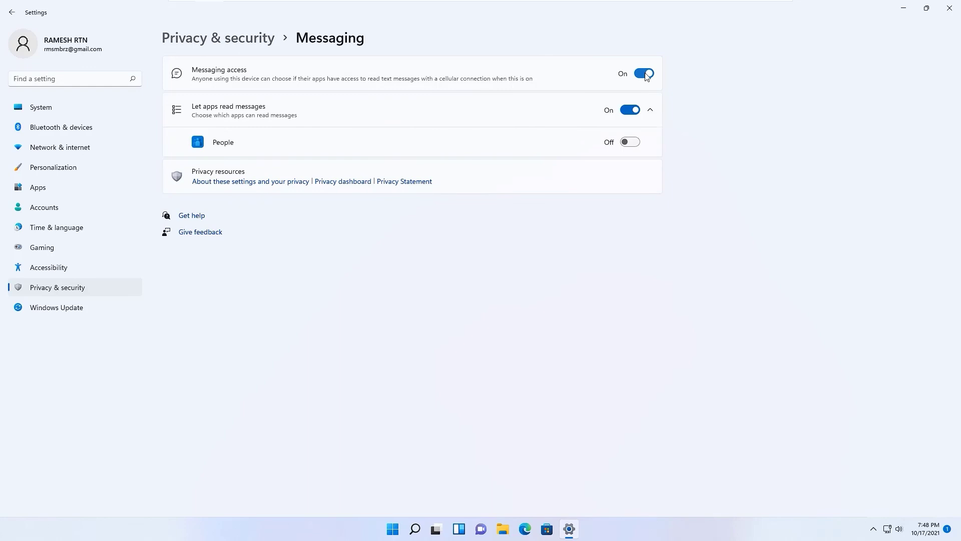
{"action": "left_click", "coordinate": [646, 74]}
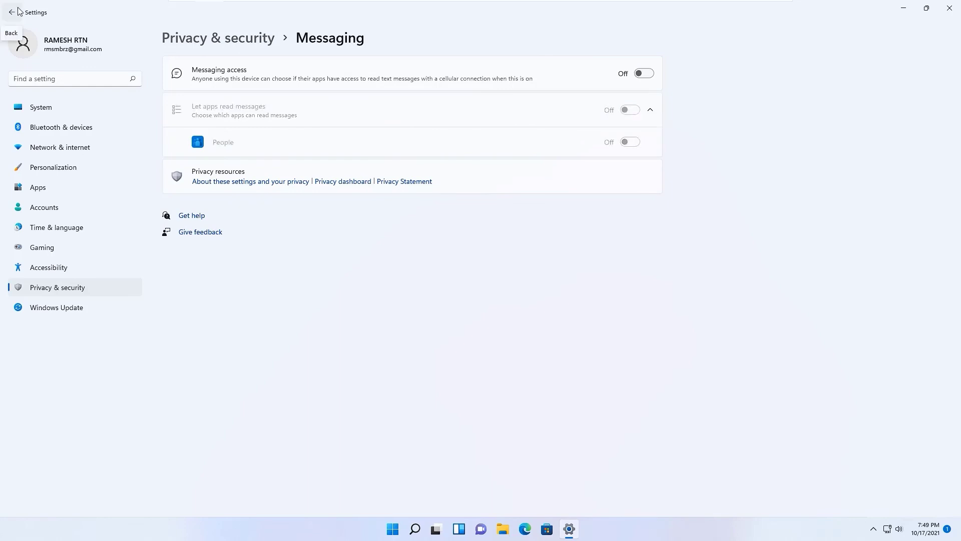
{"action": "left_click", "coordinate": [11, 12]}
{"action": "left_click", "coordinate": [309, 414]}
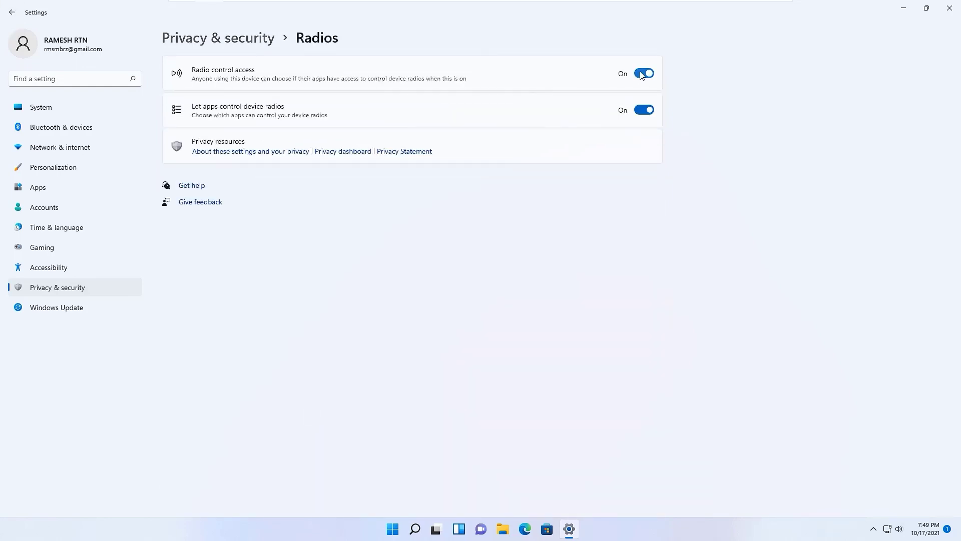
{"action": "left_click", "coordinate": [644, 74]}
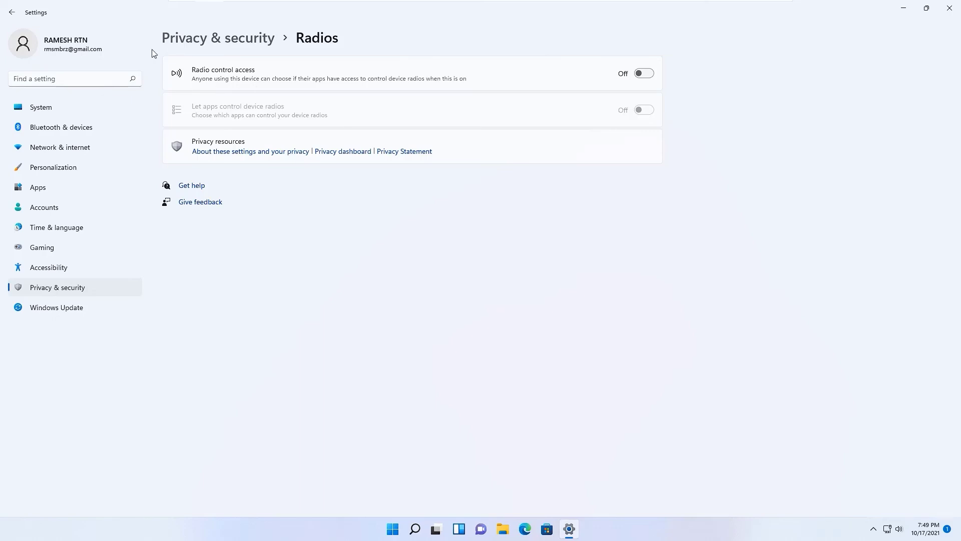
{"action": "left_click", "coordinate": [11, 12]}
{"action": "left_click", "coordinate": [950, 9]}
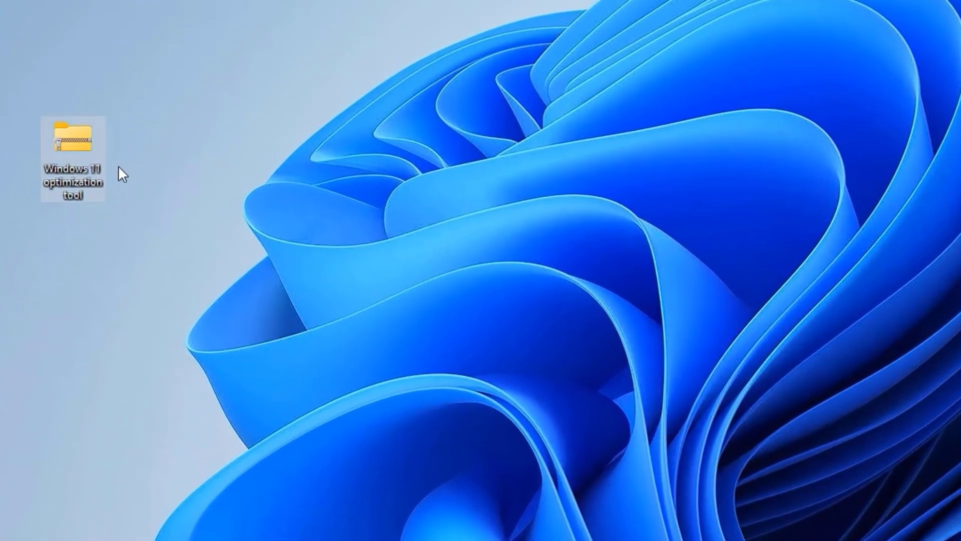
Open the Windows 11 optimization tool zip and preview the Boost Performance folder's .reg files
{"action": "double_click", "coordinate": [75, 138]}
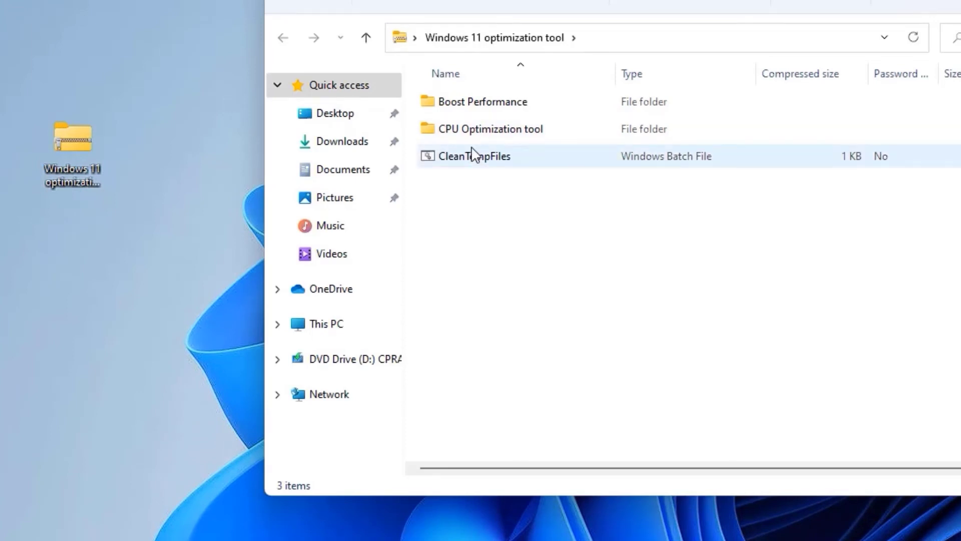
{"action": "double_click", "coordinate": [474, 111]}
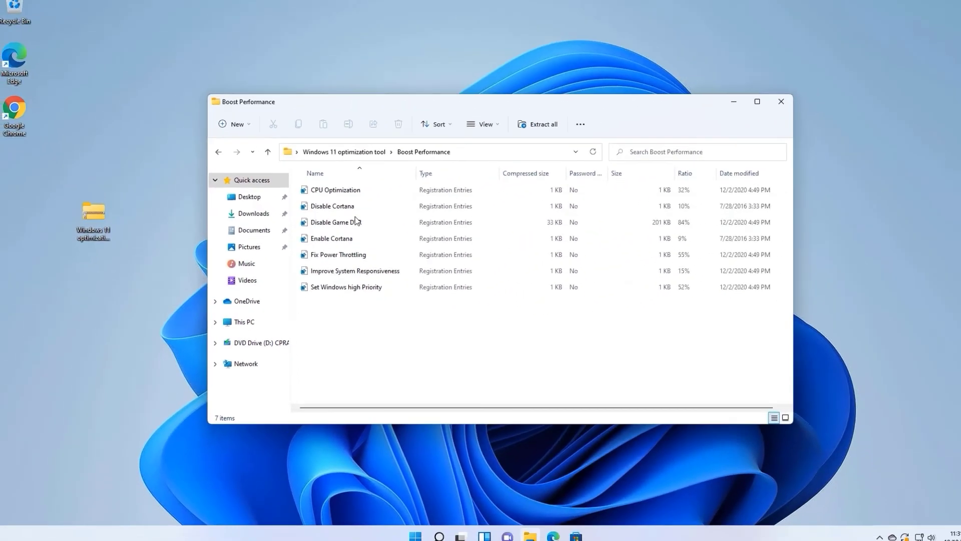
{"action": "left_click", "coordinate": [264, 70]}
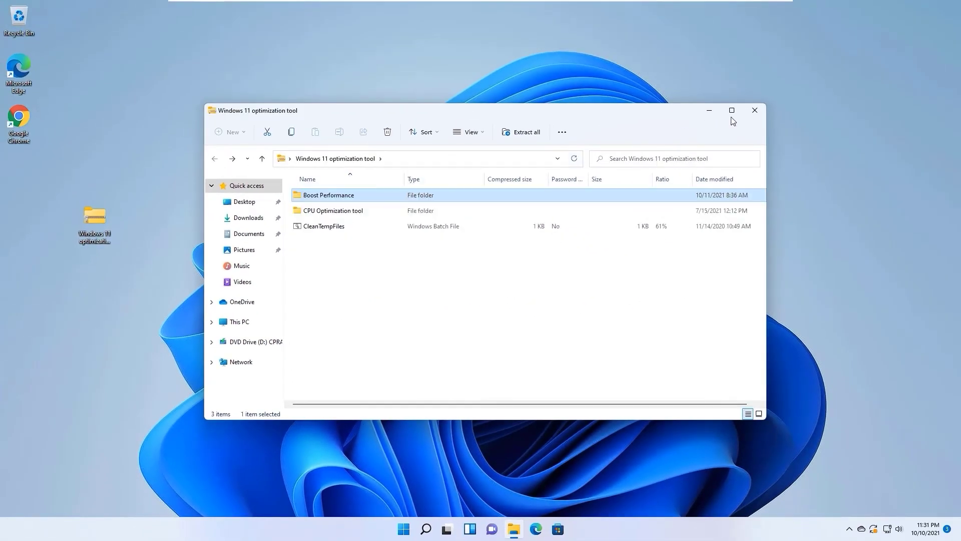
Load the ansfind Windows 11 performance Booster Tool page from the pasted URL and sign in
{"action": "left_click", "coordinate": [754, 110]}
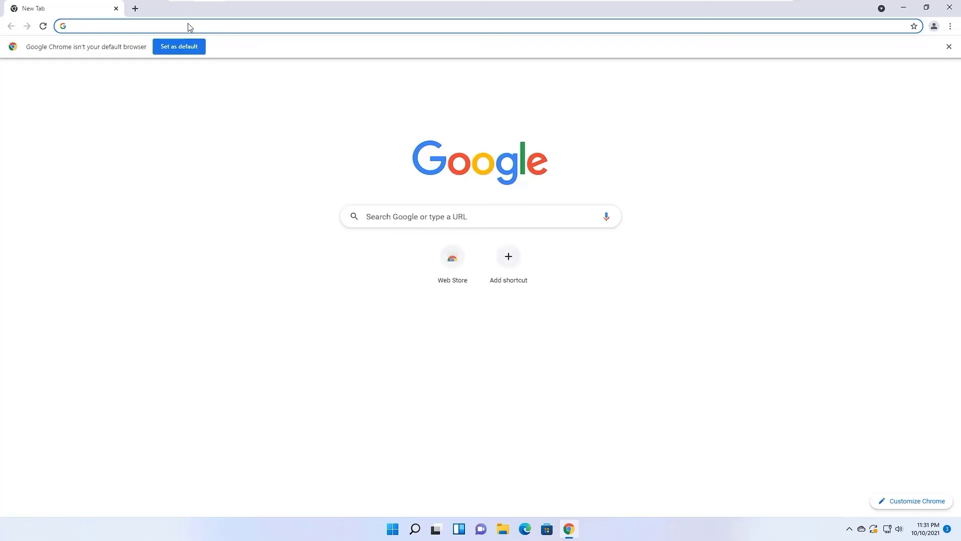
{"action": "type", "text": "https://ansfind.com/download/windows-11-performance-booster-tool/"}
{"action": "key", "text": "Return"}
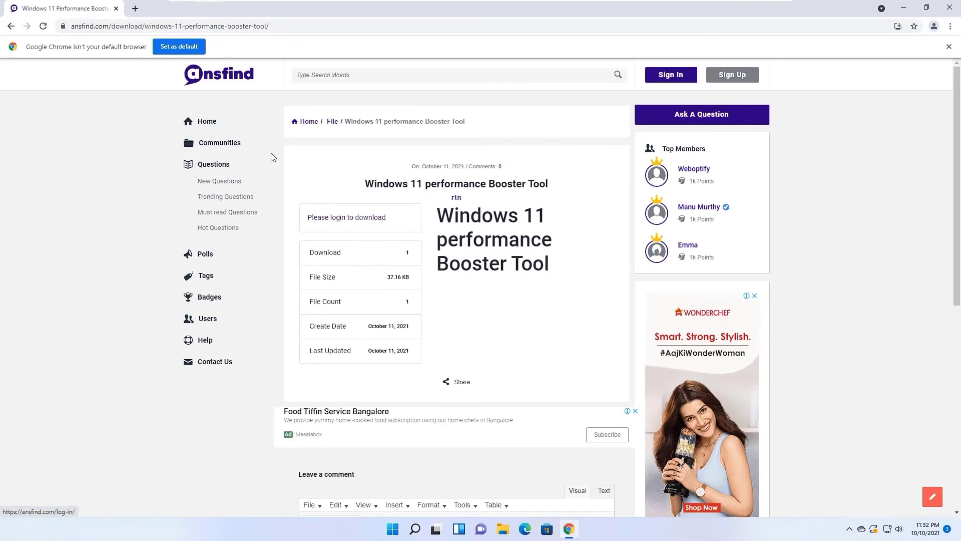
{"action": "left_click", "coordinate": [671, 79]}
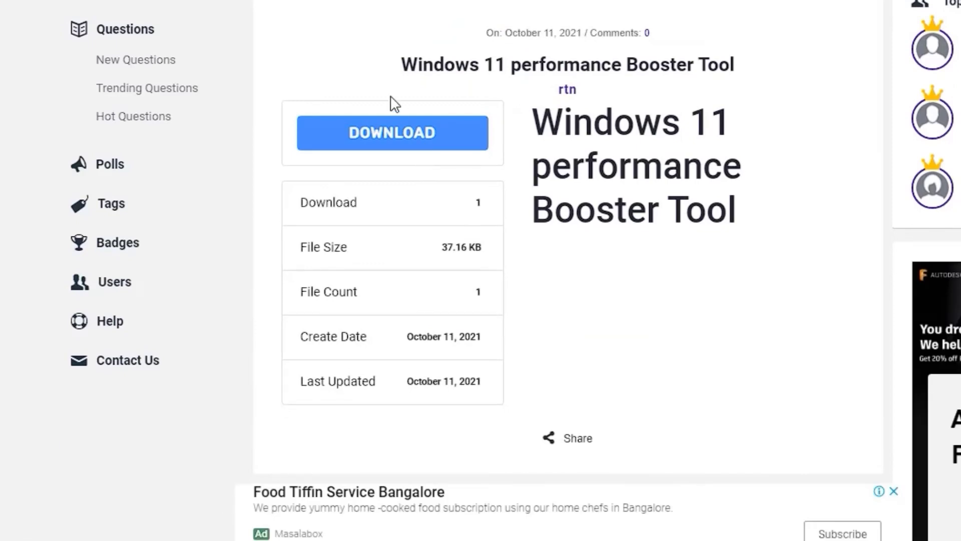
Download the Windows 11 optimization tool zip and extract it with Extract All
{"action": "left_click", "coordinate": [396, 135]}
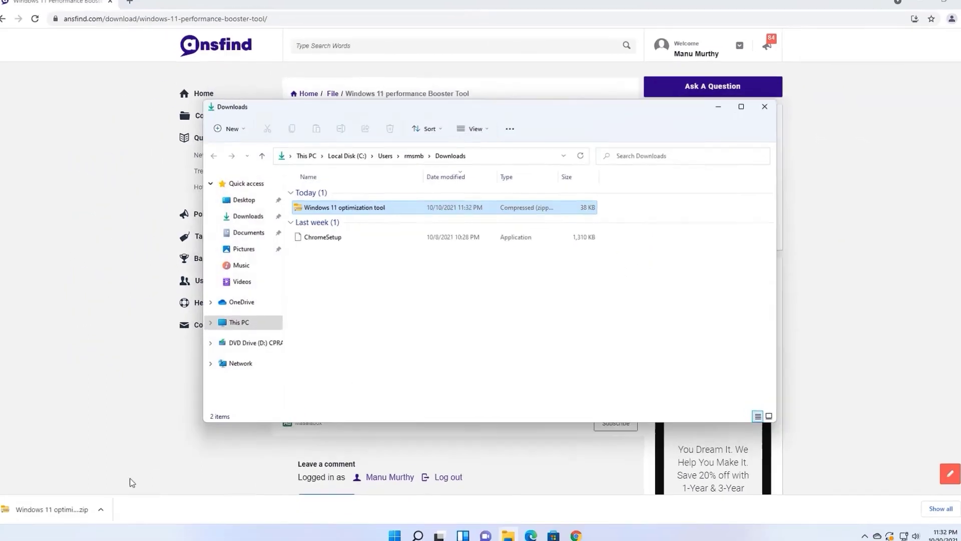
{"action": "left_click", "coordinate": [376, 348]}
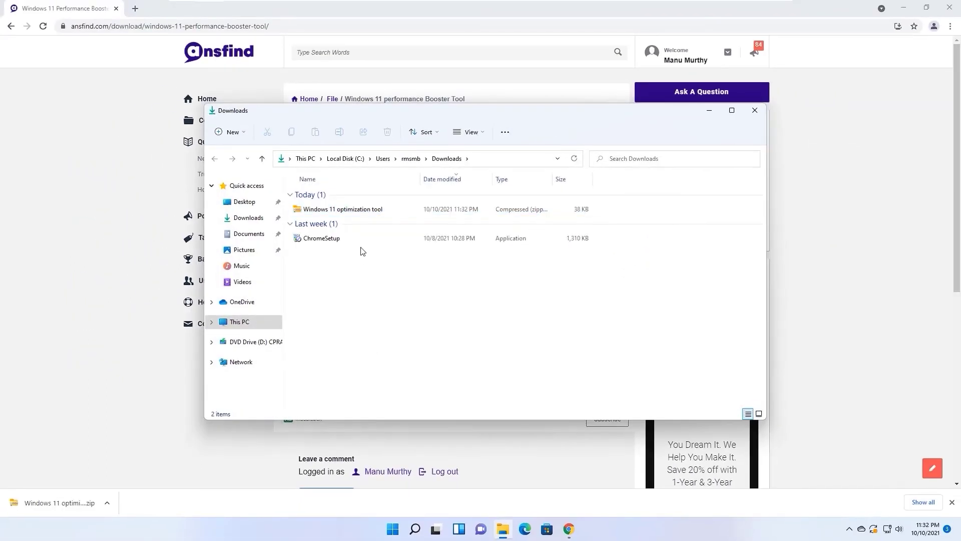
{"action": "right_click", "coordinate": [347, 212]}
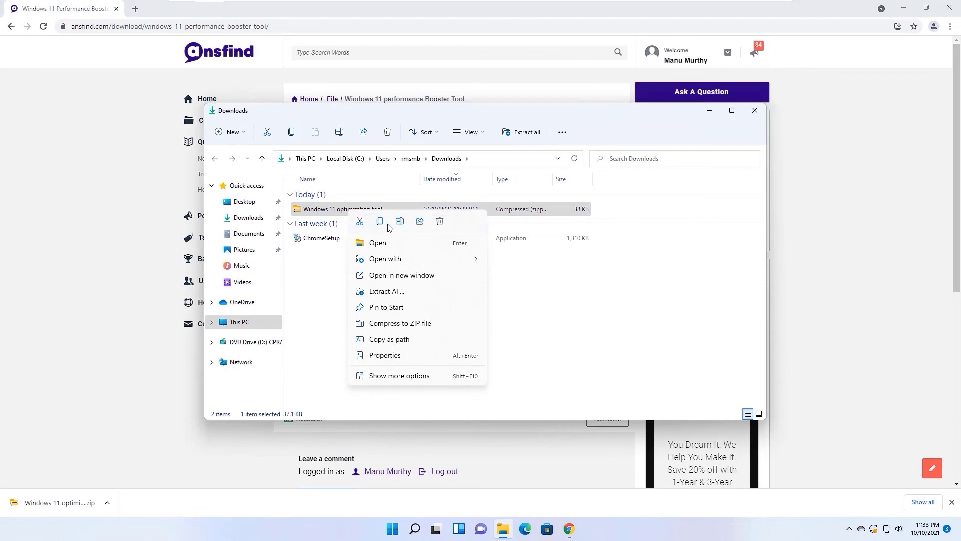
{"action": "left_click", "coordinate": [387, 290]}
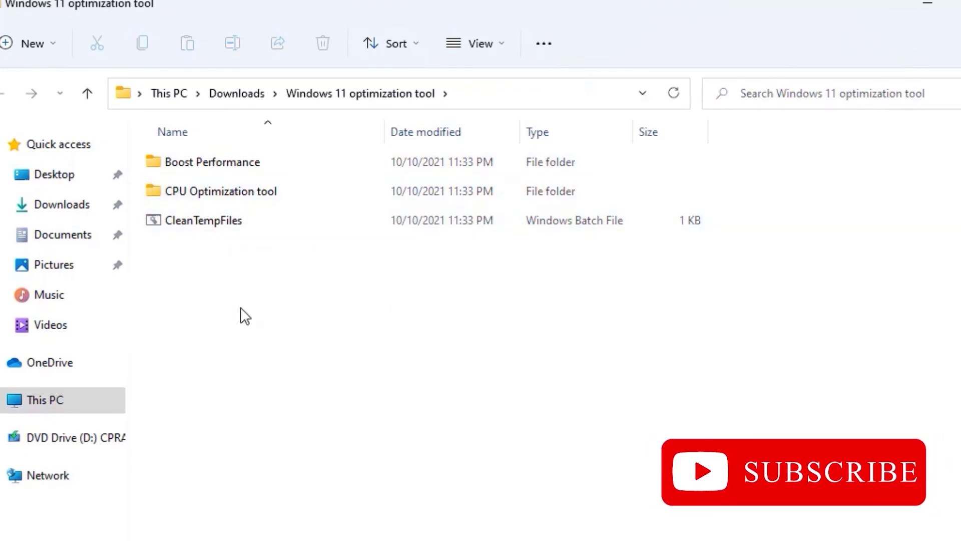
Open the Boost Performance folder and merge the CPU Optimization registry file
{"action": "double_click", "coordinate": [207, 166]}
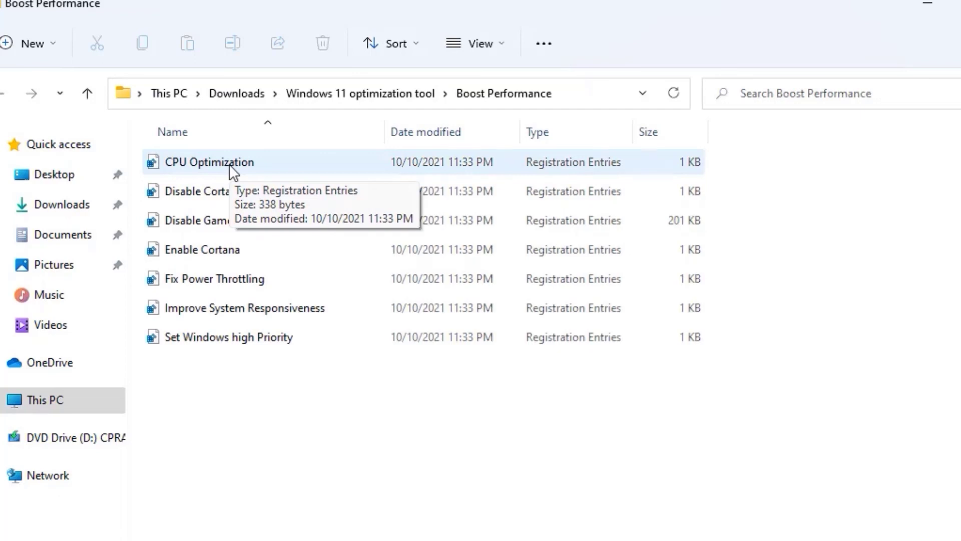
{"action": "right_click", "coordinate": [229, 164]}
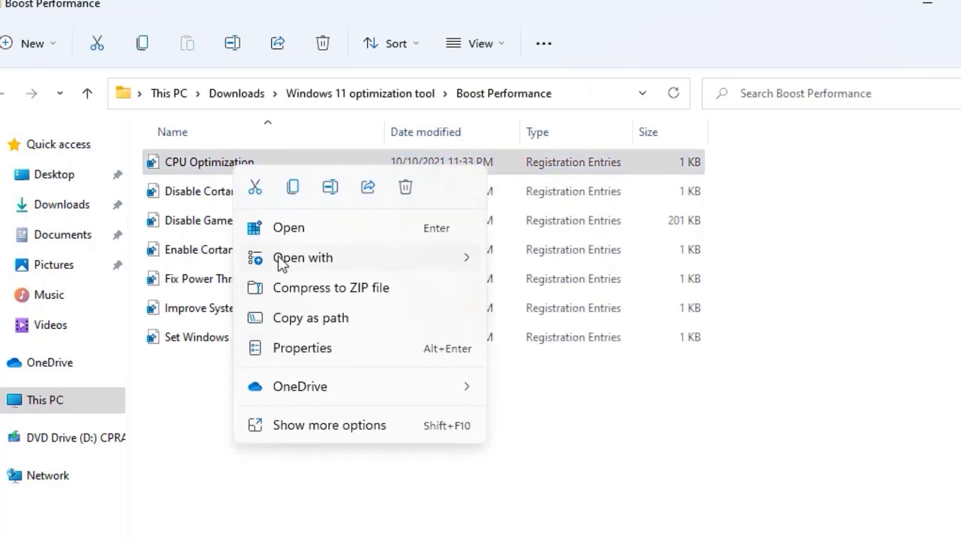
{"action": "left_click", "coordinate": [283, 226]}
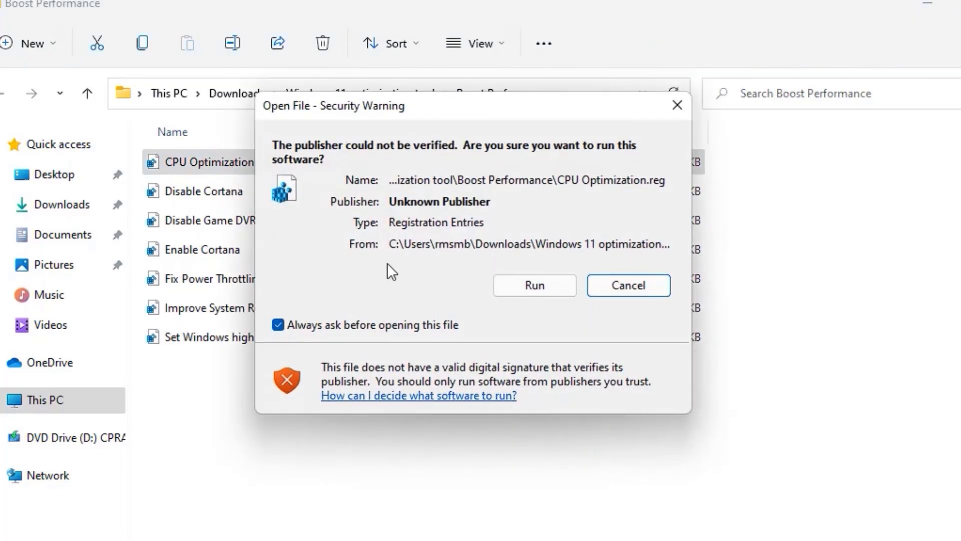
{"action": "left_click", "coordinate": [543, 288]}
{"action": "left_click", "coordinate": [391, 404]}
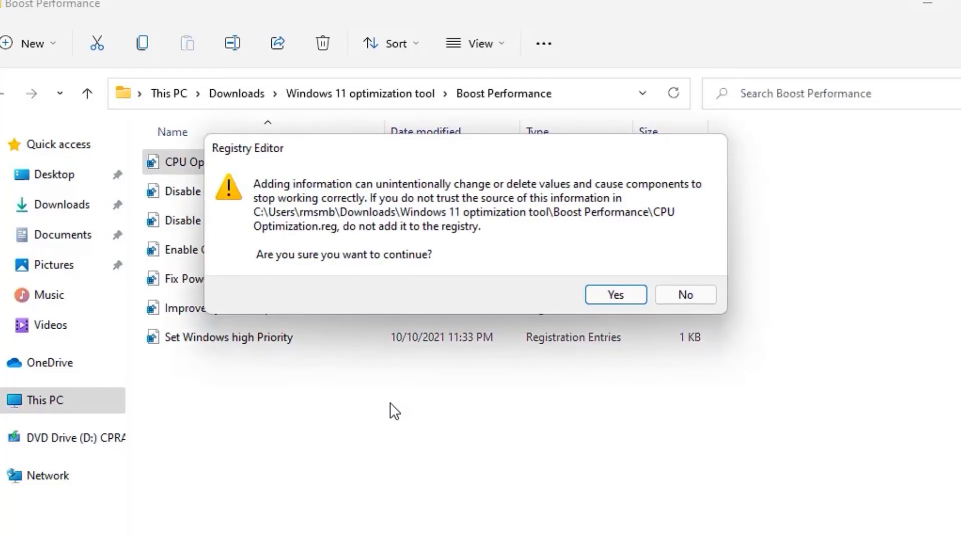
{"action": "left_click", "coordinate": [603, 294]}
{"action": "left_click", "coordinate": [681, 272]}
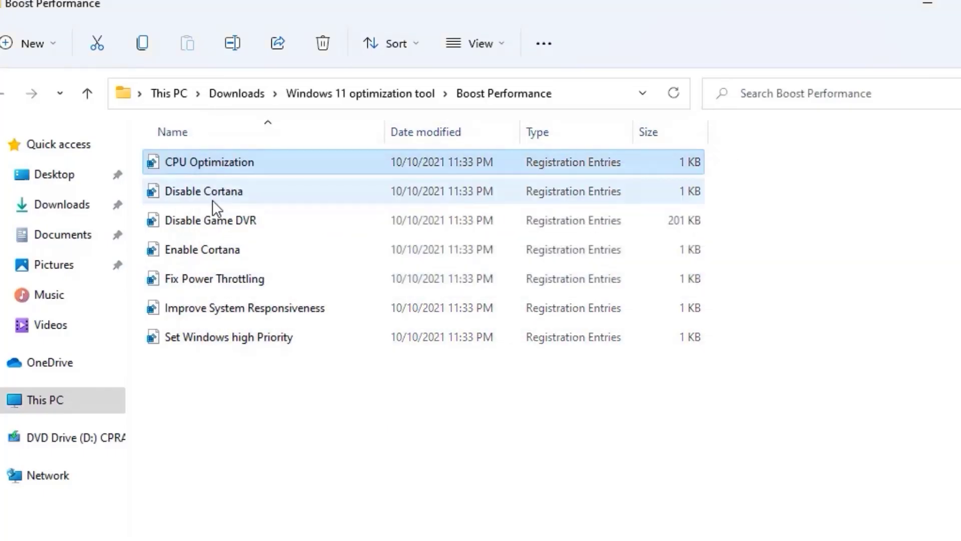
Merge the Disable Cortana registry file into the registry
{"action": "left_click", "coordinate": [212, 200]}
{"action": "double_click", "coordinate": [213, 200]}
{"action": "left_click", "coordinate": [519, 294]}
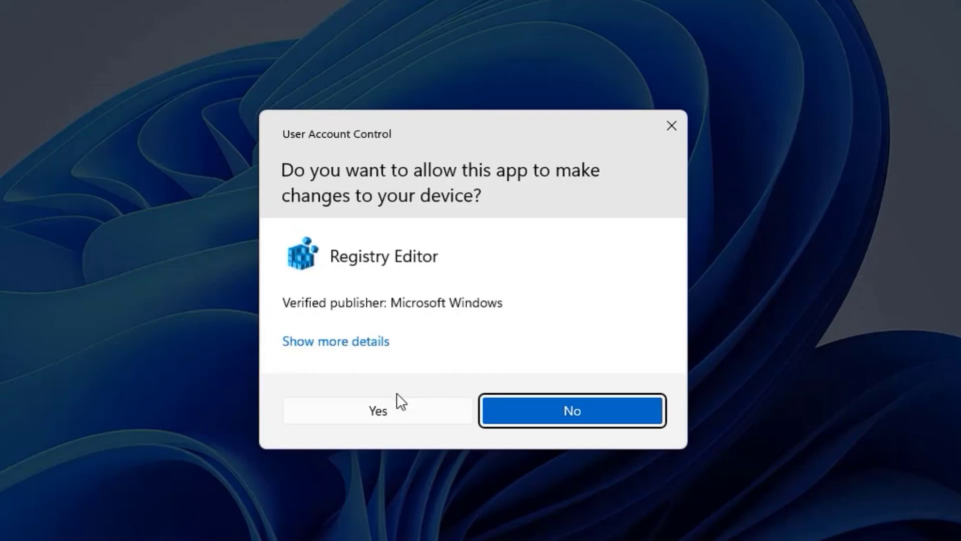
{"action": "left_click", "coordinate": [392, 411]}
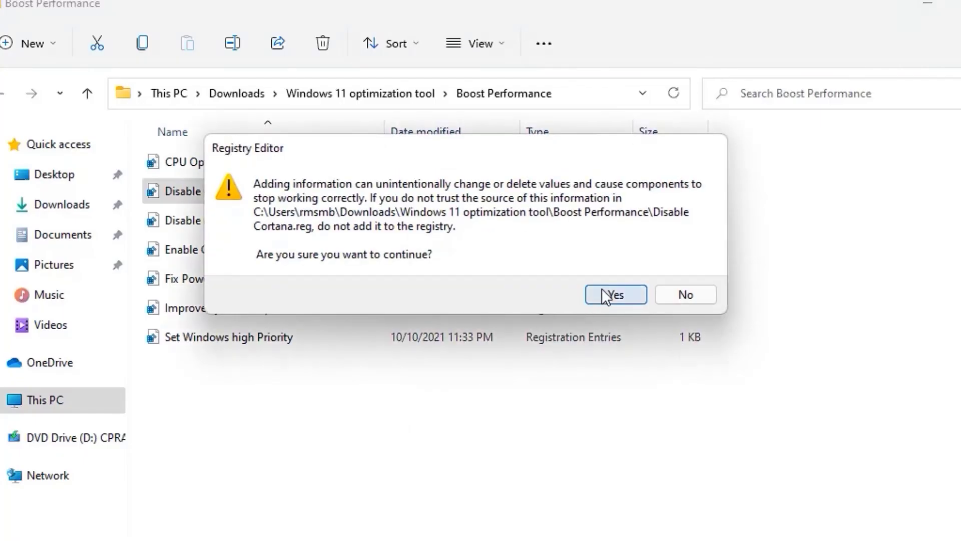
{"action": "left_click", "coordinate": [605, 293]}
{"action": "left_click", "coordinate": [686, 267]}
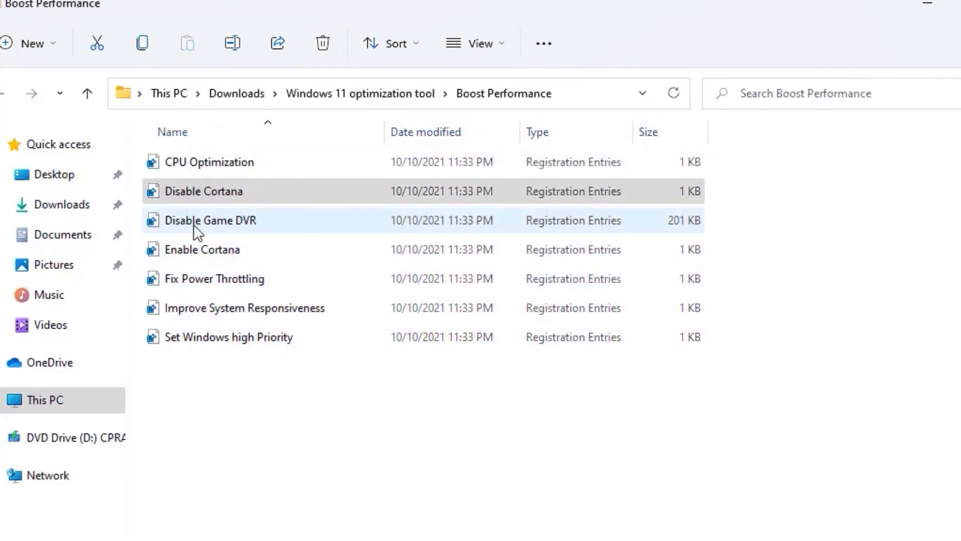
Merge the Disable Game DVR and Enable Cortana registry files
{"action": "left_click", "coordinate": [196, 228]}
{"action": "double_click", "coordinate": [193, 224]}
{"action": "left_click", "coordinate": [603, 295]}
{"action": "double_click", "coordinate": [202, 250]}
{"action": "left_click", "coordinate": [534, 283]}
{"action": "left_click", "coordinate": [393, 411]}
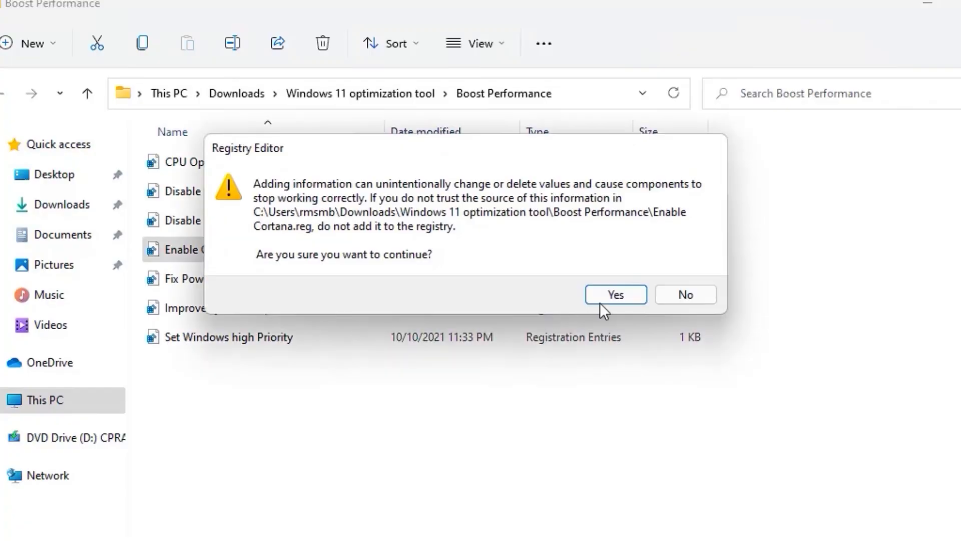
{"action": "left_click", "coordinate": [600, 300]}
Merge Fix Power Throttling, Improve System Responsiveness and Set Windows high Priority registry files
{"action": "double_click", "coordinate": [219, 278]}
{"action": "left_click", "coordinate": [534, 285]}
{"action": "left_click", "coordinate": [605, 295]}
{"action": "double_click", "coordinate": [290, 310]}
{"action": "left_click", "coordinate": [534, 286]}
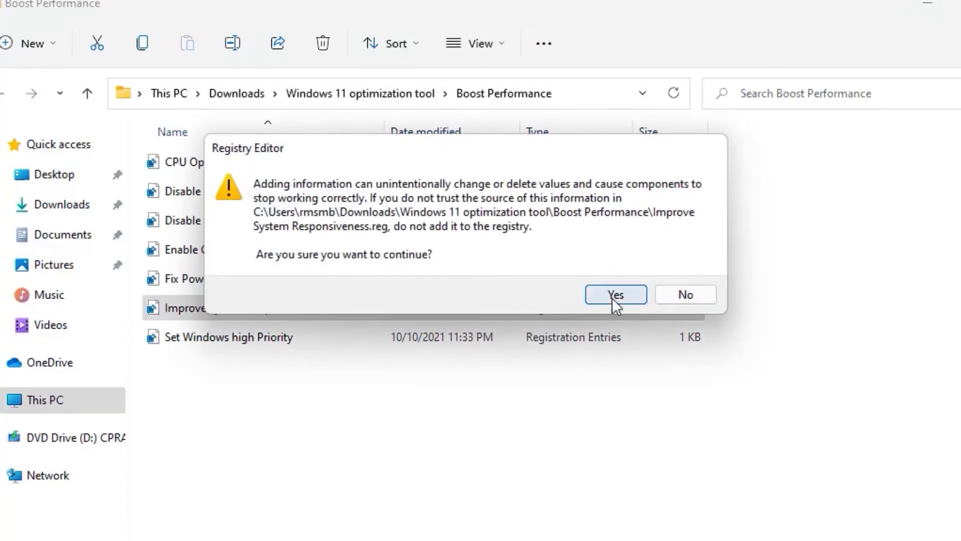
{"action": "left_click", "coordinate": [612, 296]}
{"action": "double_click", "coordinate": [211, 336]}
{"action": "left_click", "coordinate": [534, 286]}
{"action": "left_click", "coordinate": [682, 272]}
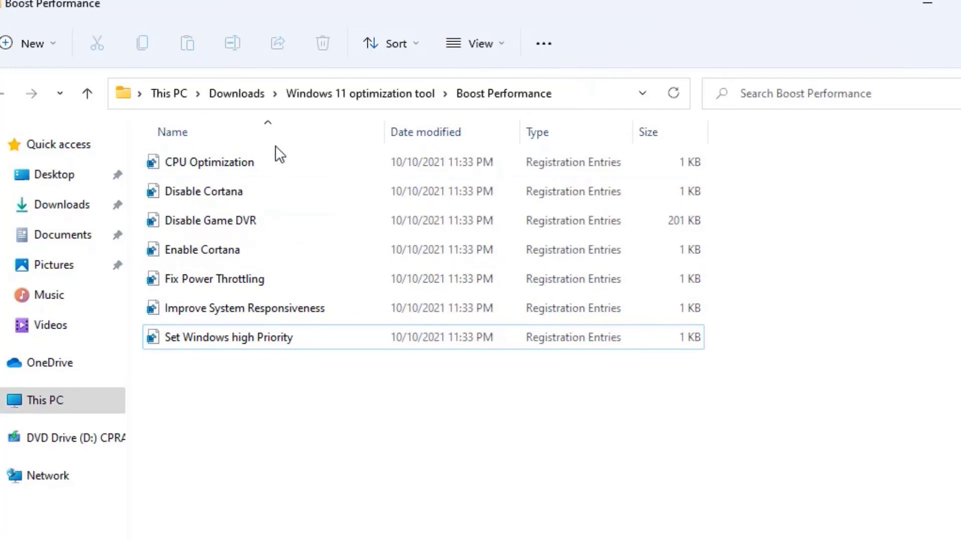
Open the CPU Optimization tool folder and run the CPU Optimize registry file
{"action": "left_click", "coordinate": [57, 111]}
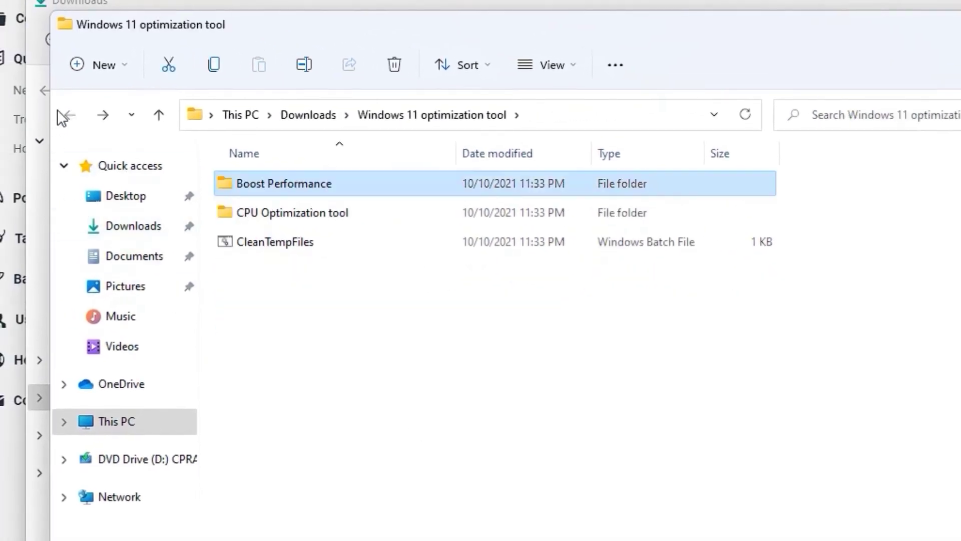
{"action": "double_click", "coordinate": [273, 217]}
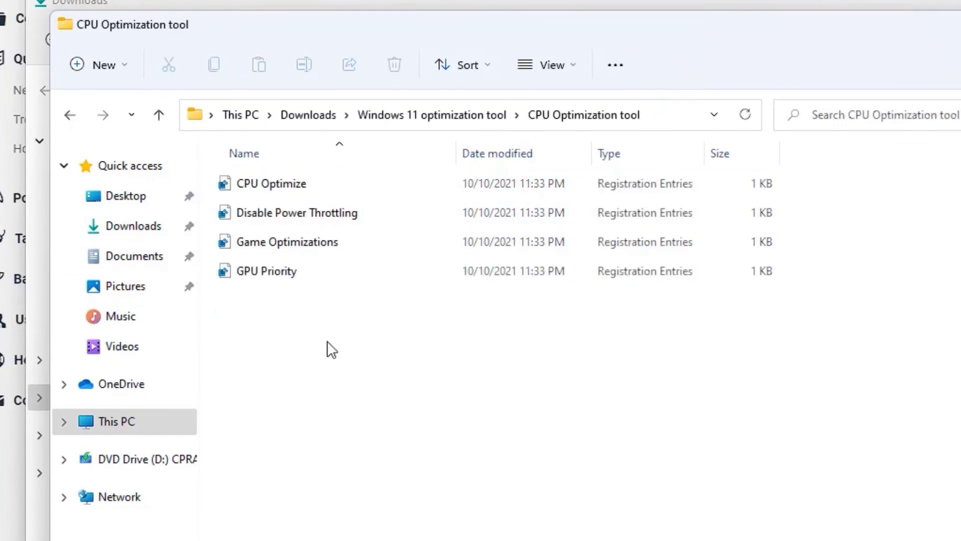
{"action": "double_click", "coordinate": [281, 182]}
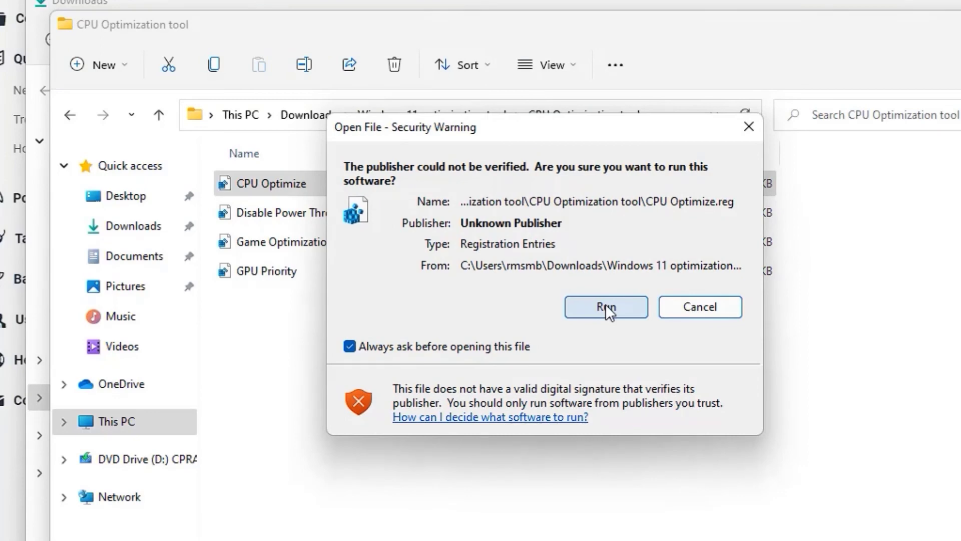
{"action": "left_click", "coordinate": [606, 308]}
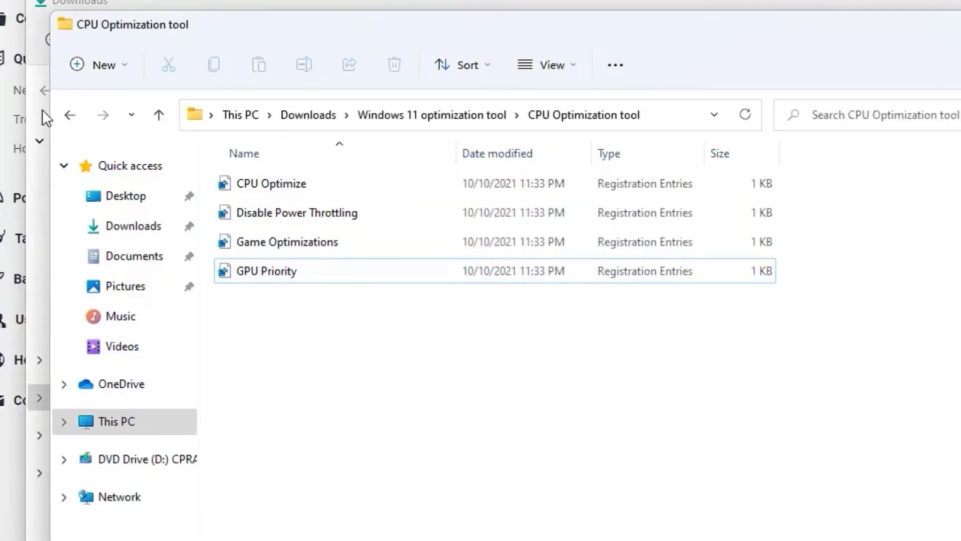
Merge Game Optimizations, select the CleanTempFiles batch file, and close the Prefetch window
{"action": "left_click", "coordinate": [69, 115]}
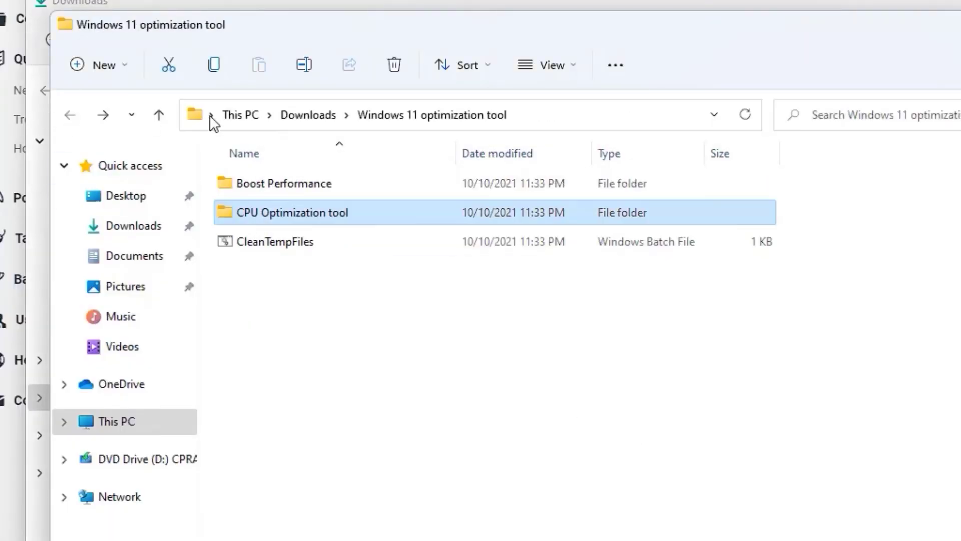
{"action": "left_click", "coordinate": [257, 340]}
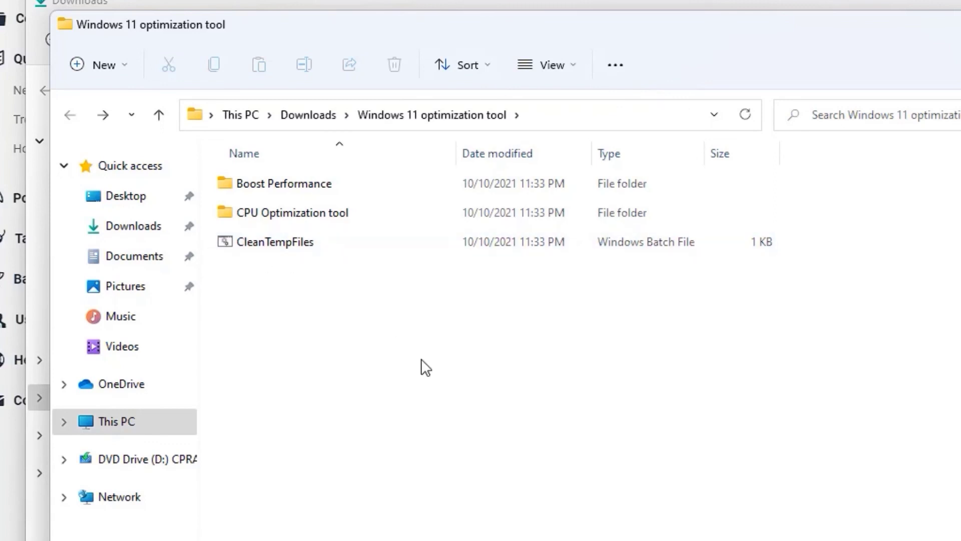
{"action": "left_click", "coordinate": [306, 249]}
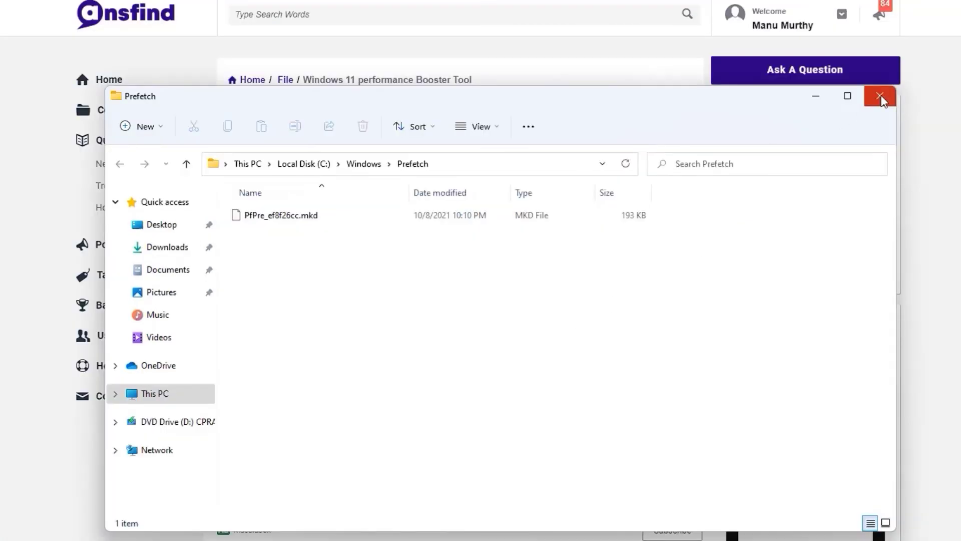
{"action": "left_click", "coordinate": [874, 100]}
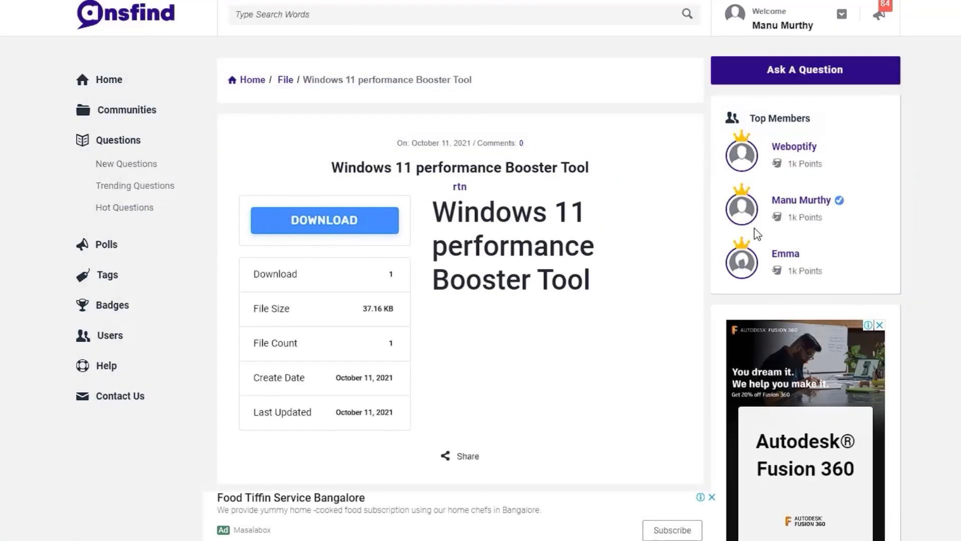